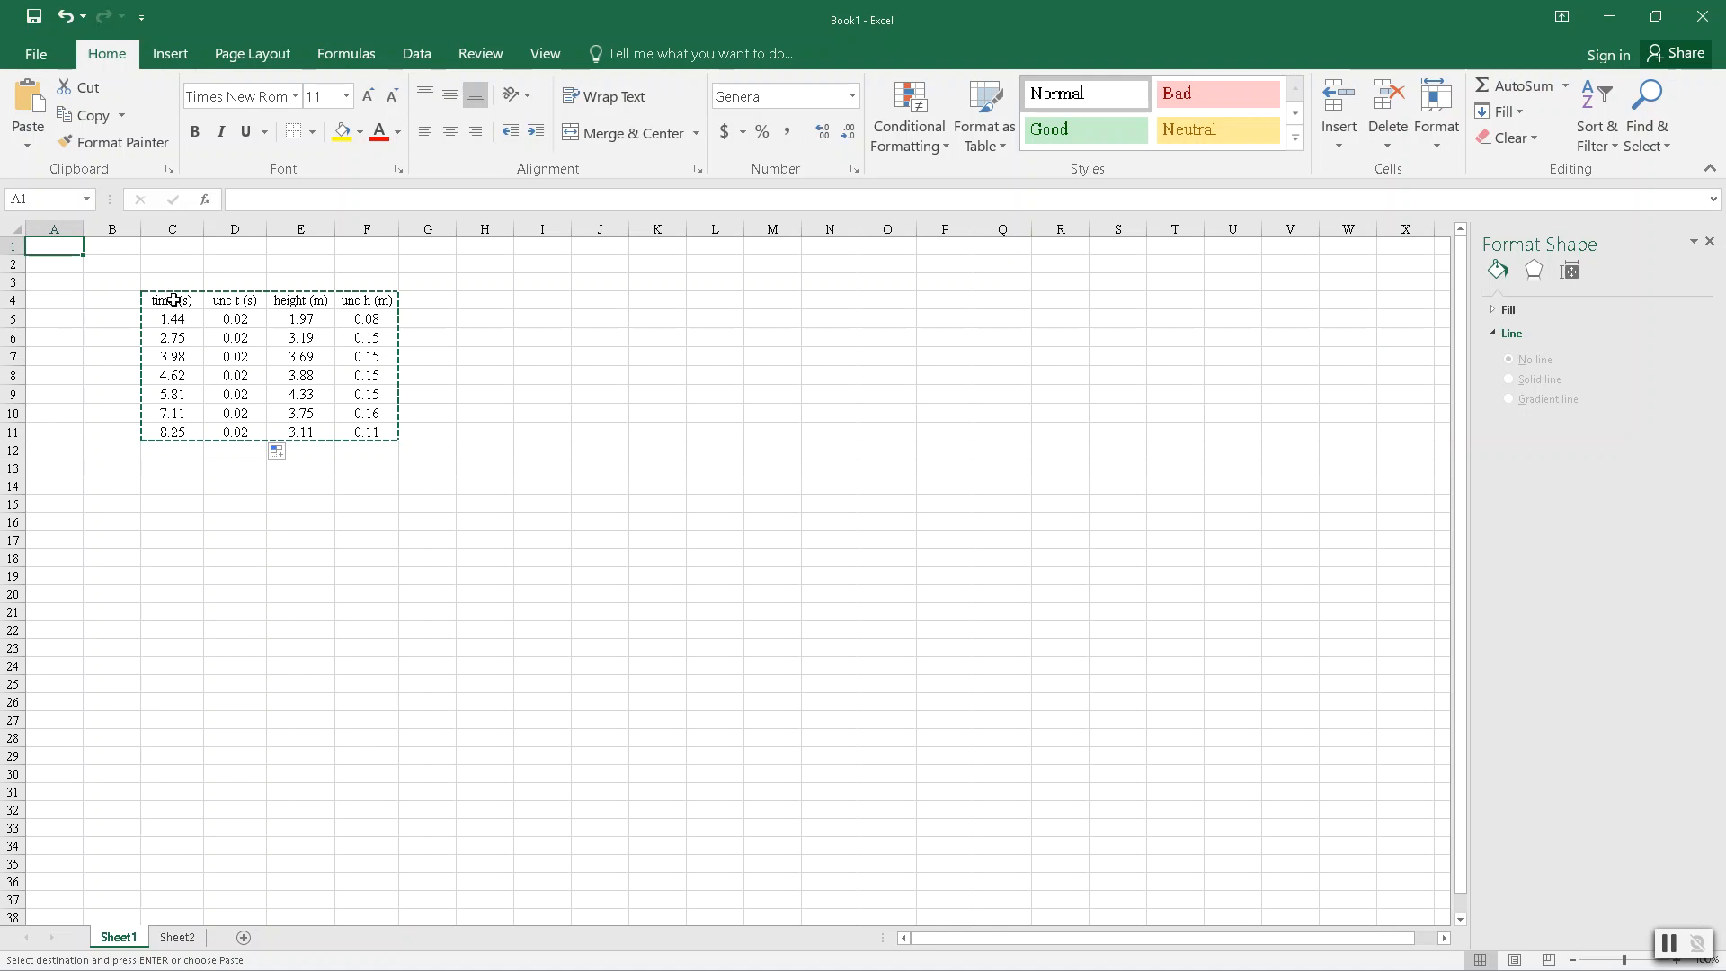
- Insert a markers-only scatter chart from the time (s) and height (m) columns, rows 4 to 11, and place it beside the table
drag(173, 300, 172, 431)
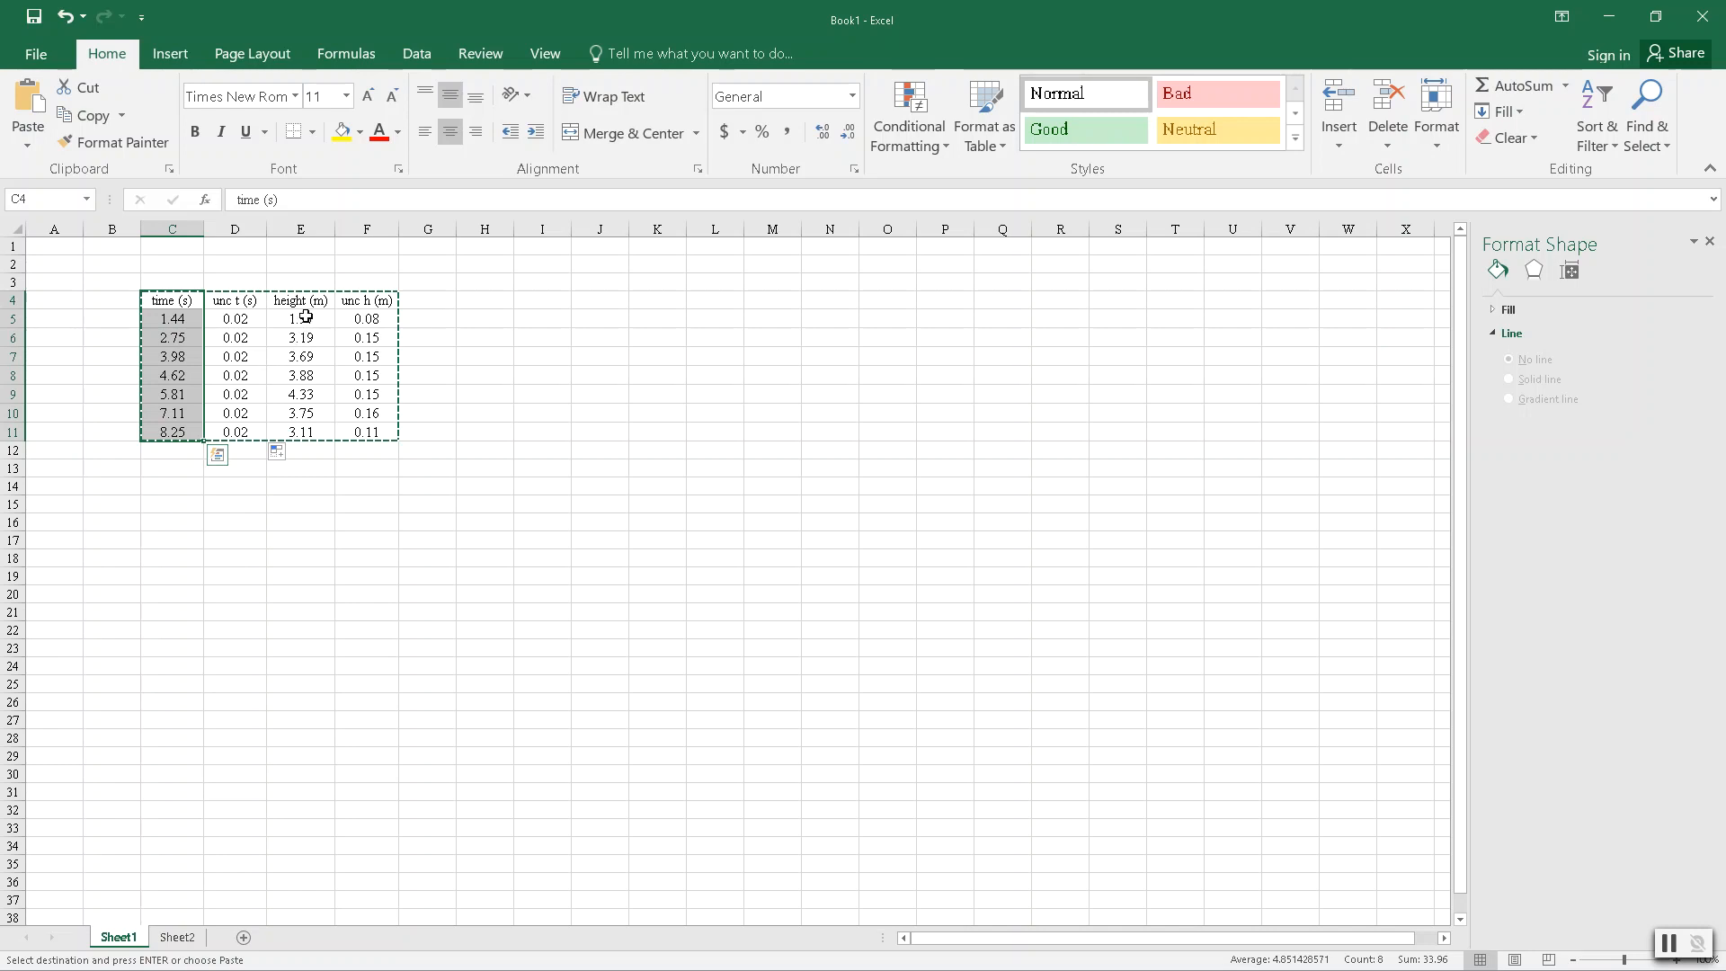
drag(302, 301, 297, 432)
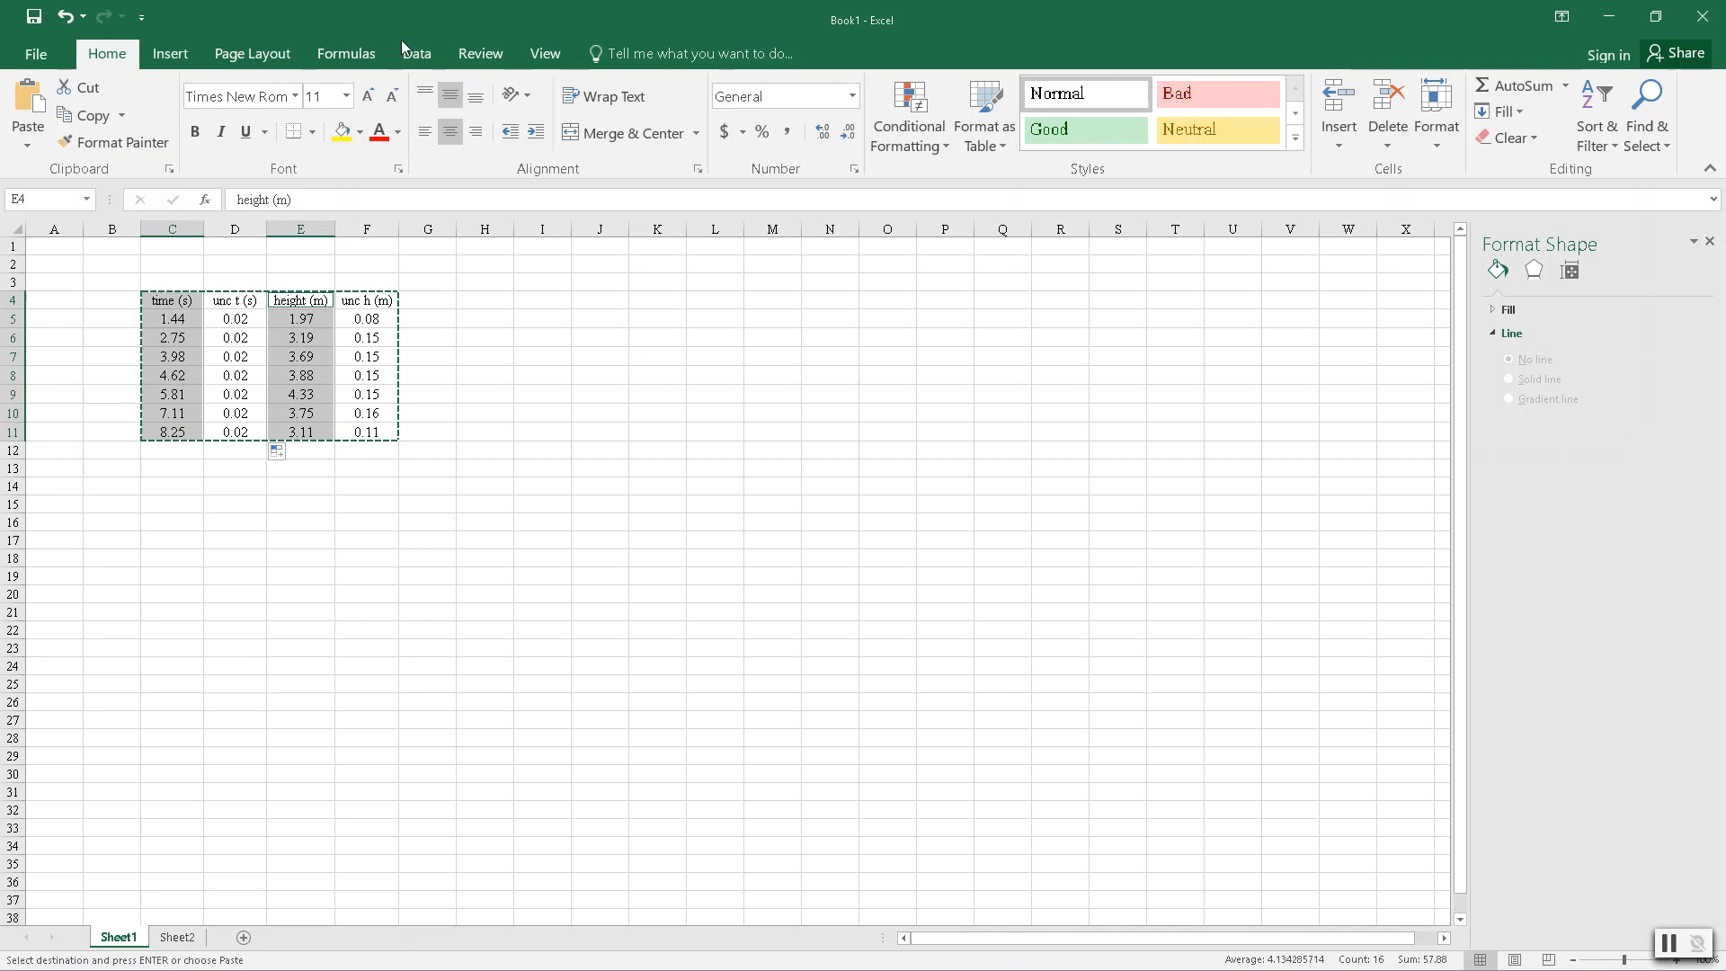
click(165, 60)
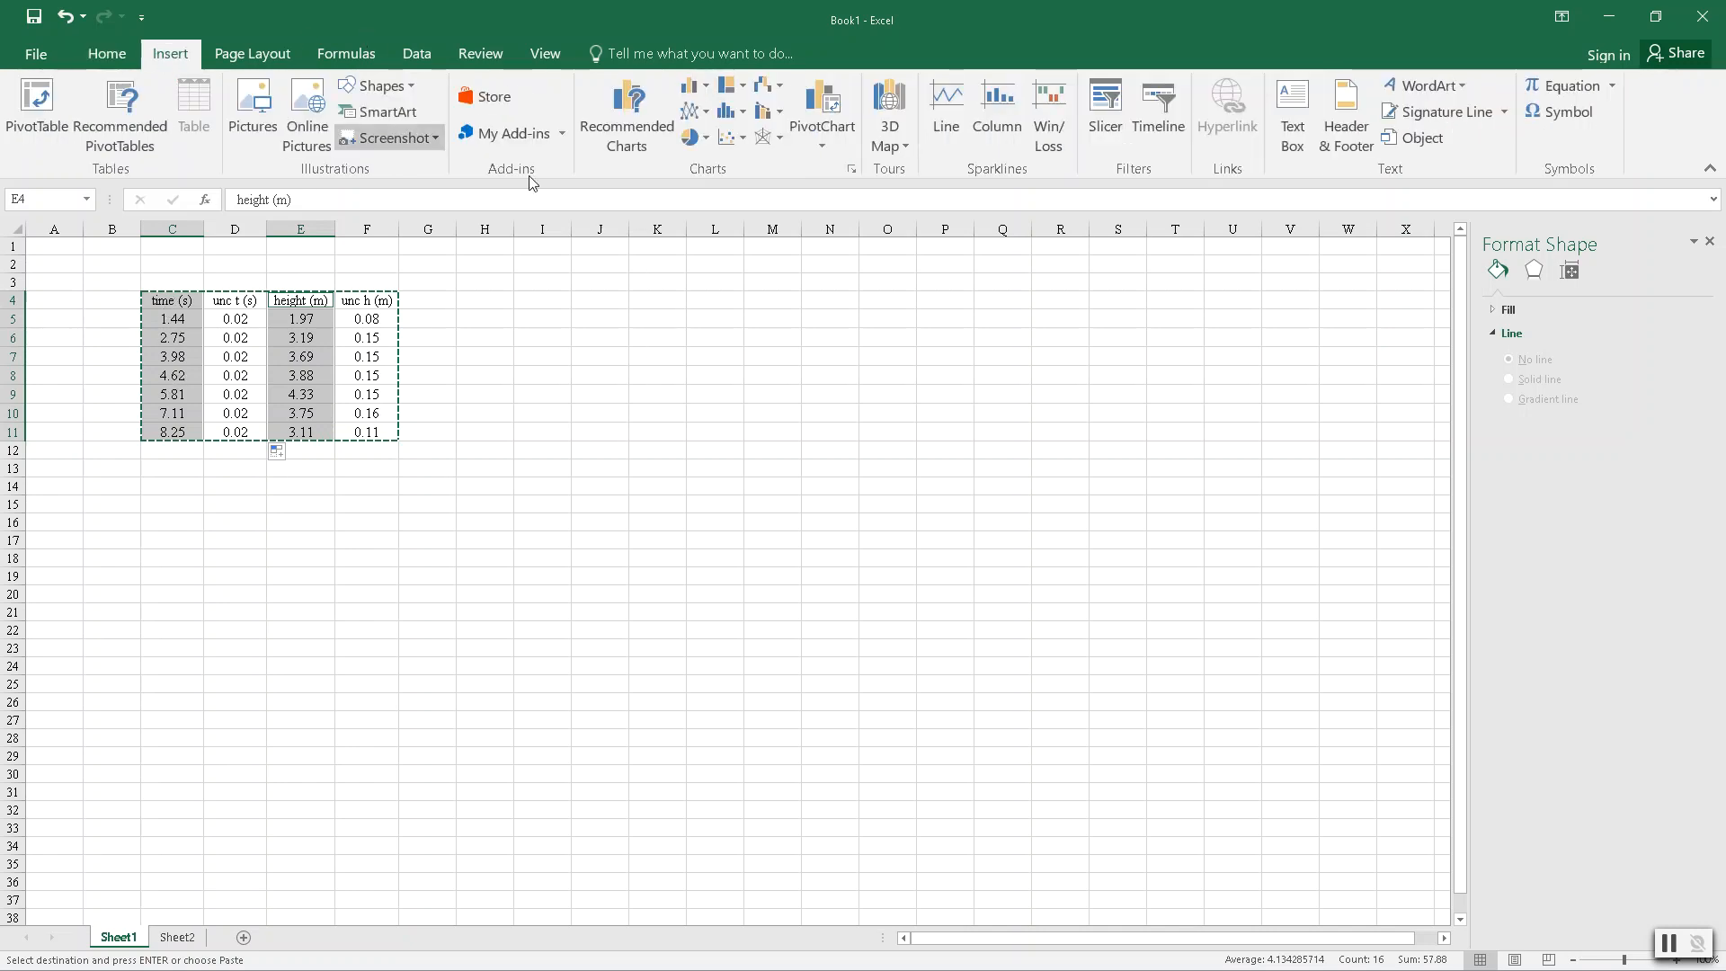
click(735, 137)
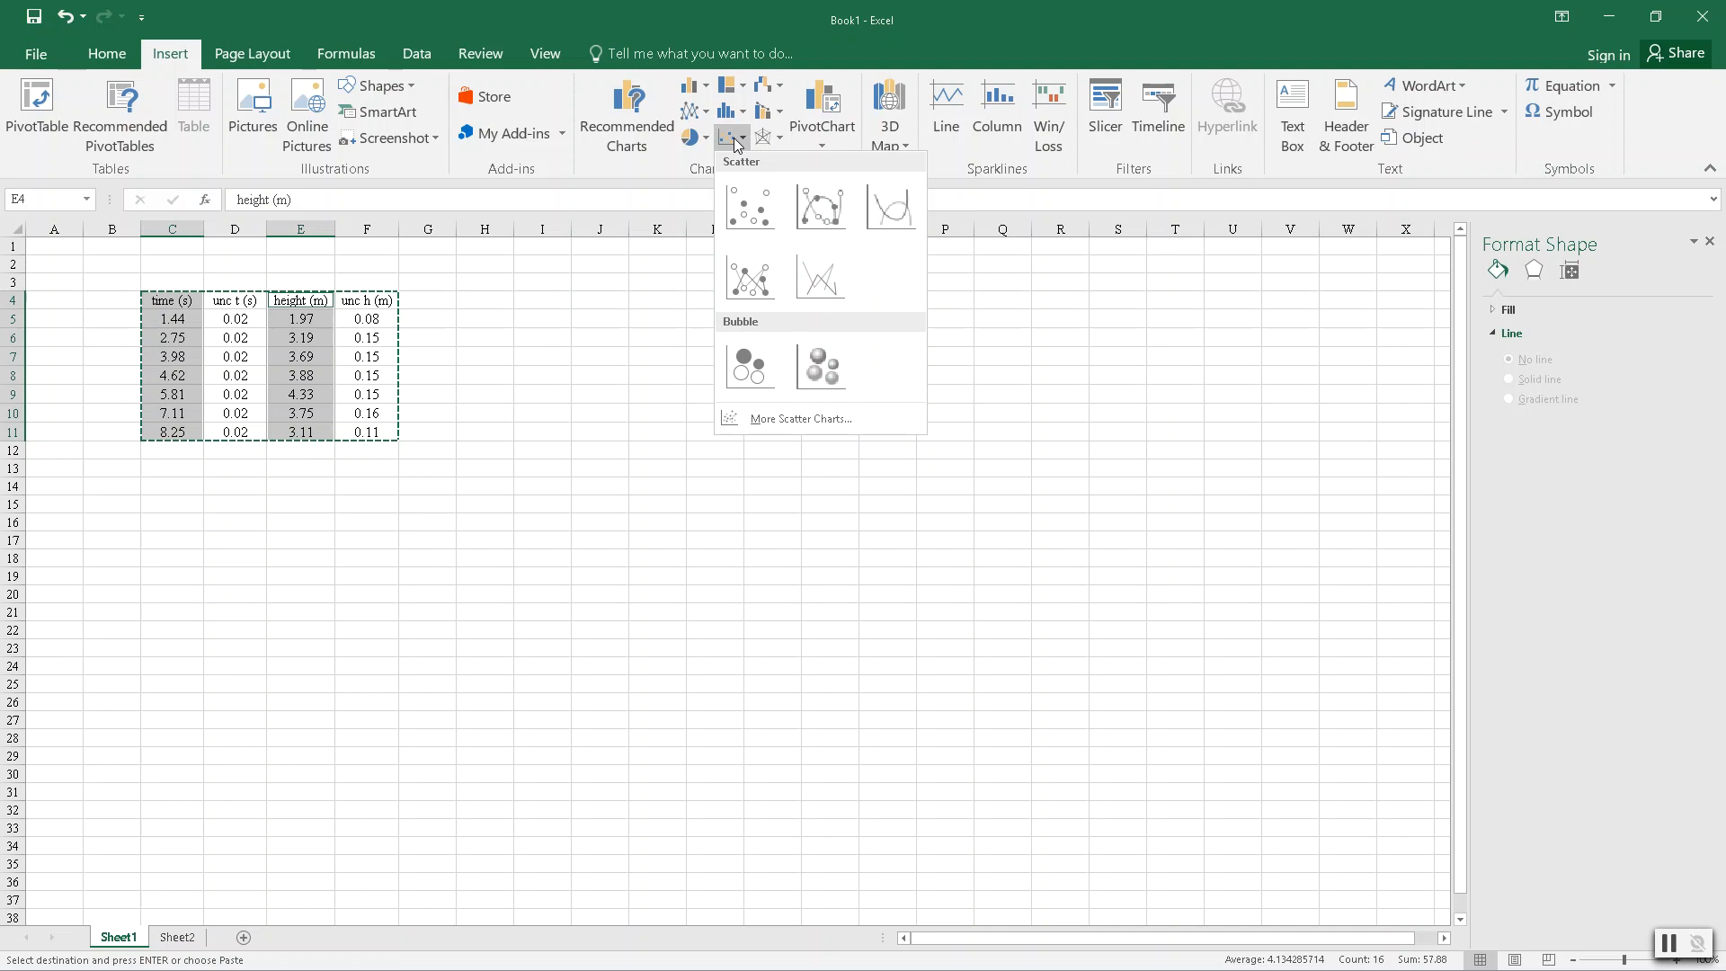
click(760, 219)
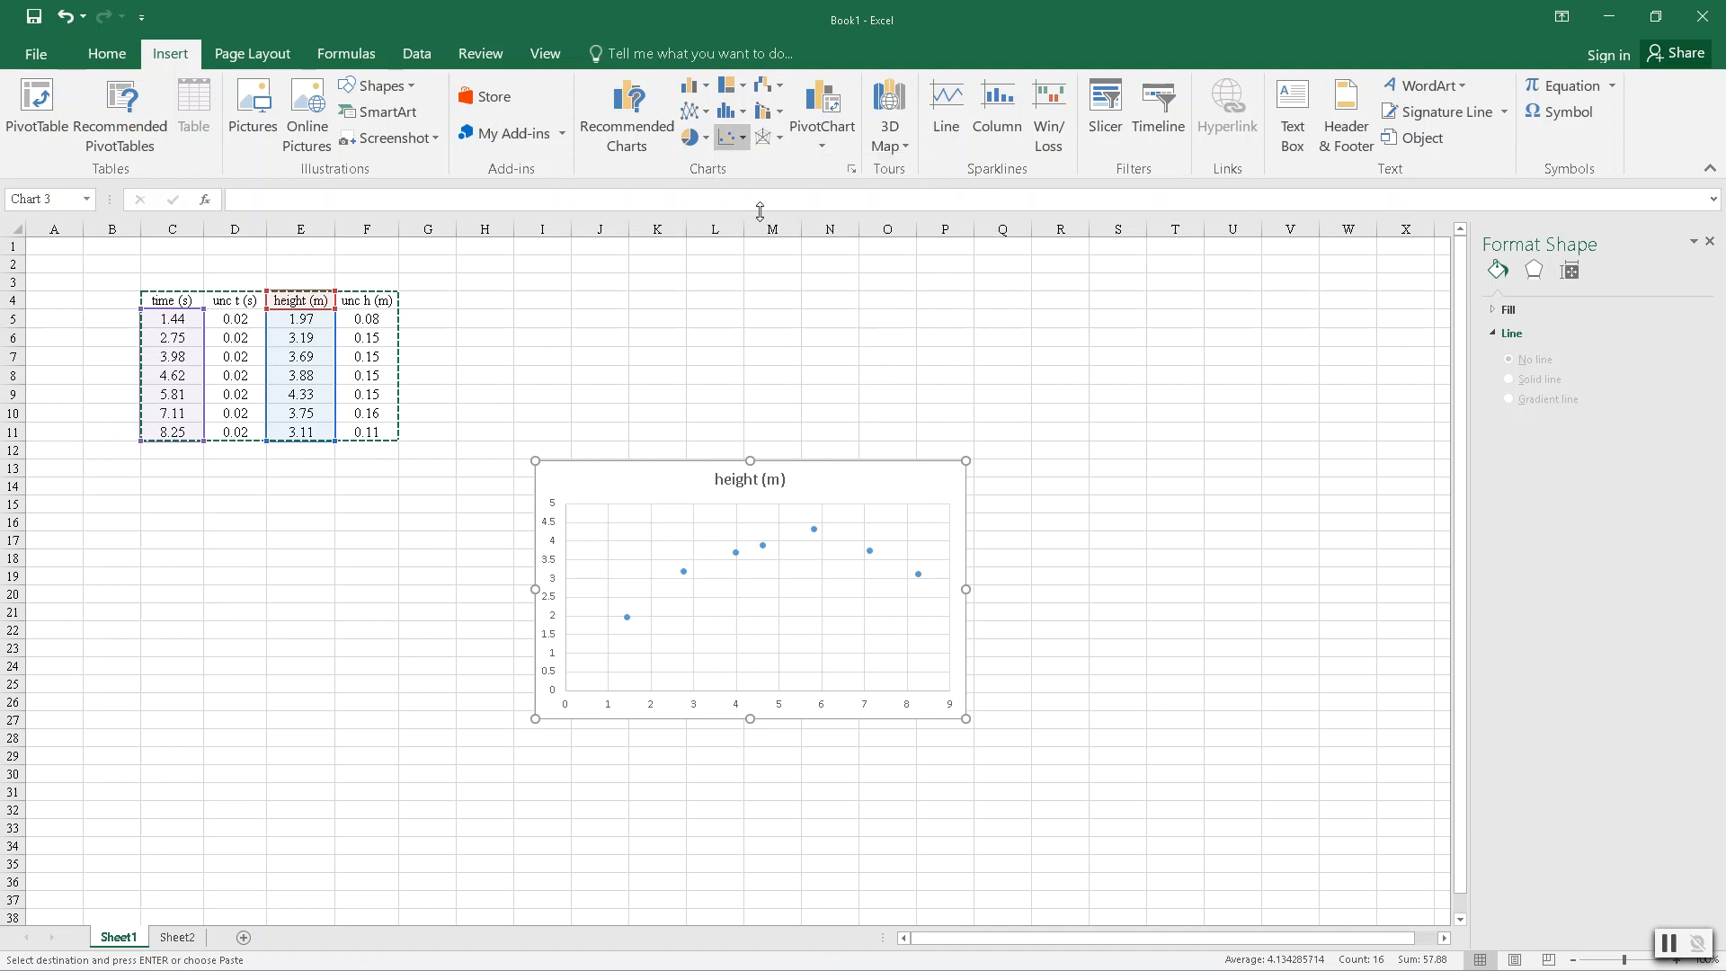
drag(870, 485, 818, 303)
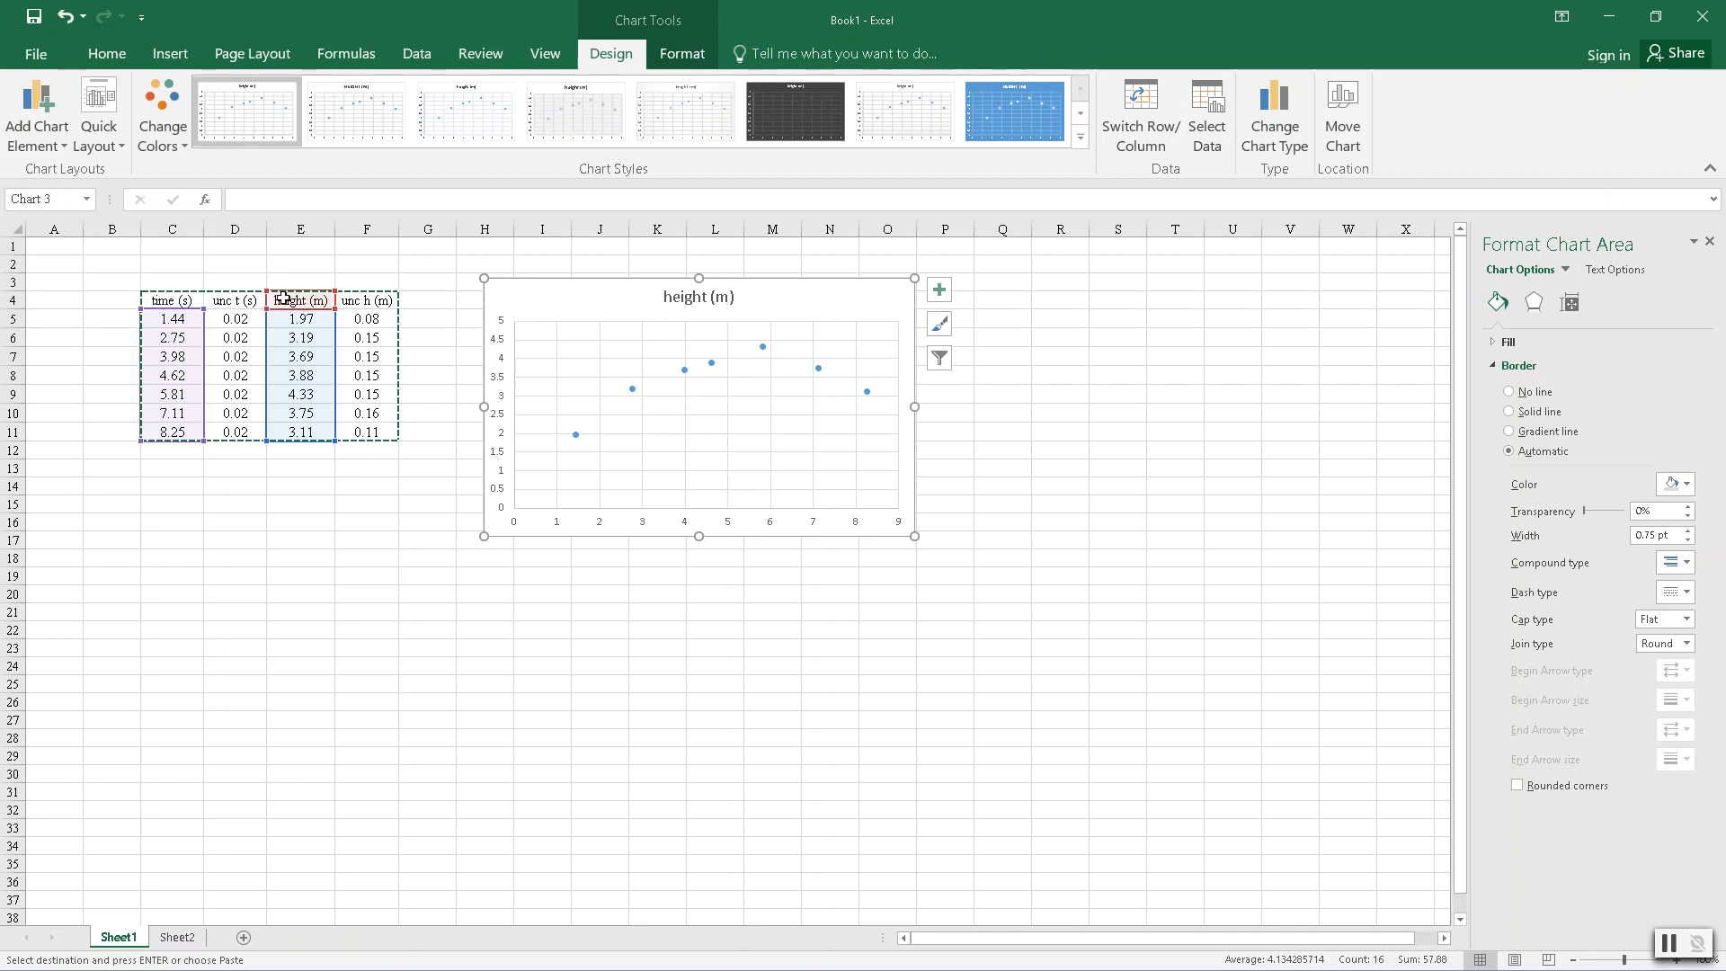
- Change the chart title to "Thrown Ball"
click(711, 300)
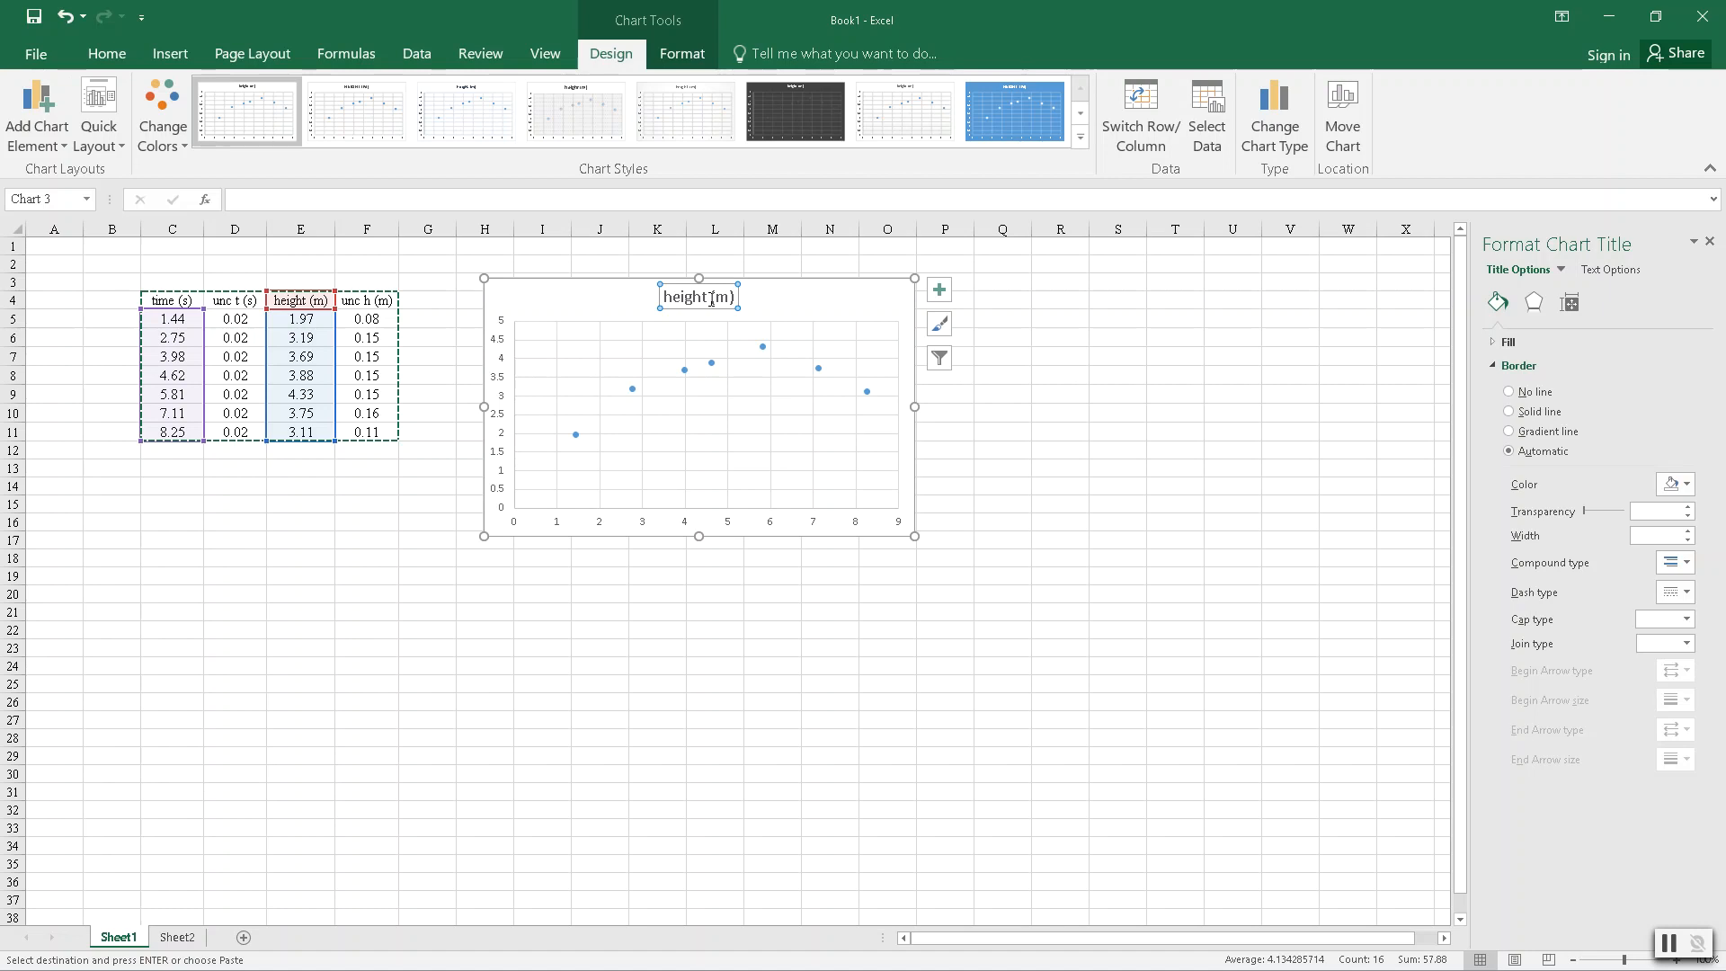
click(31, 113)
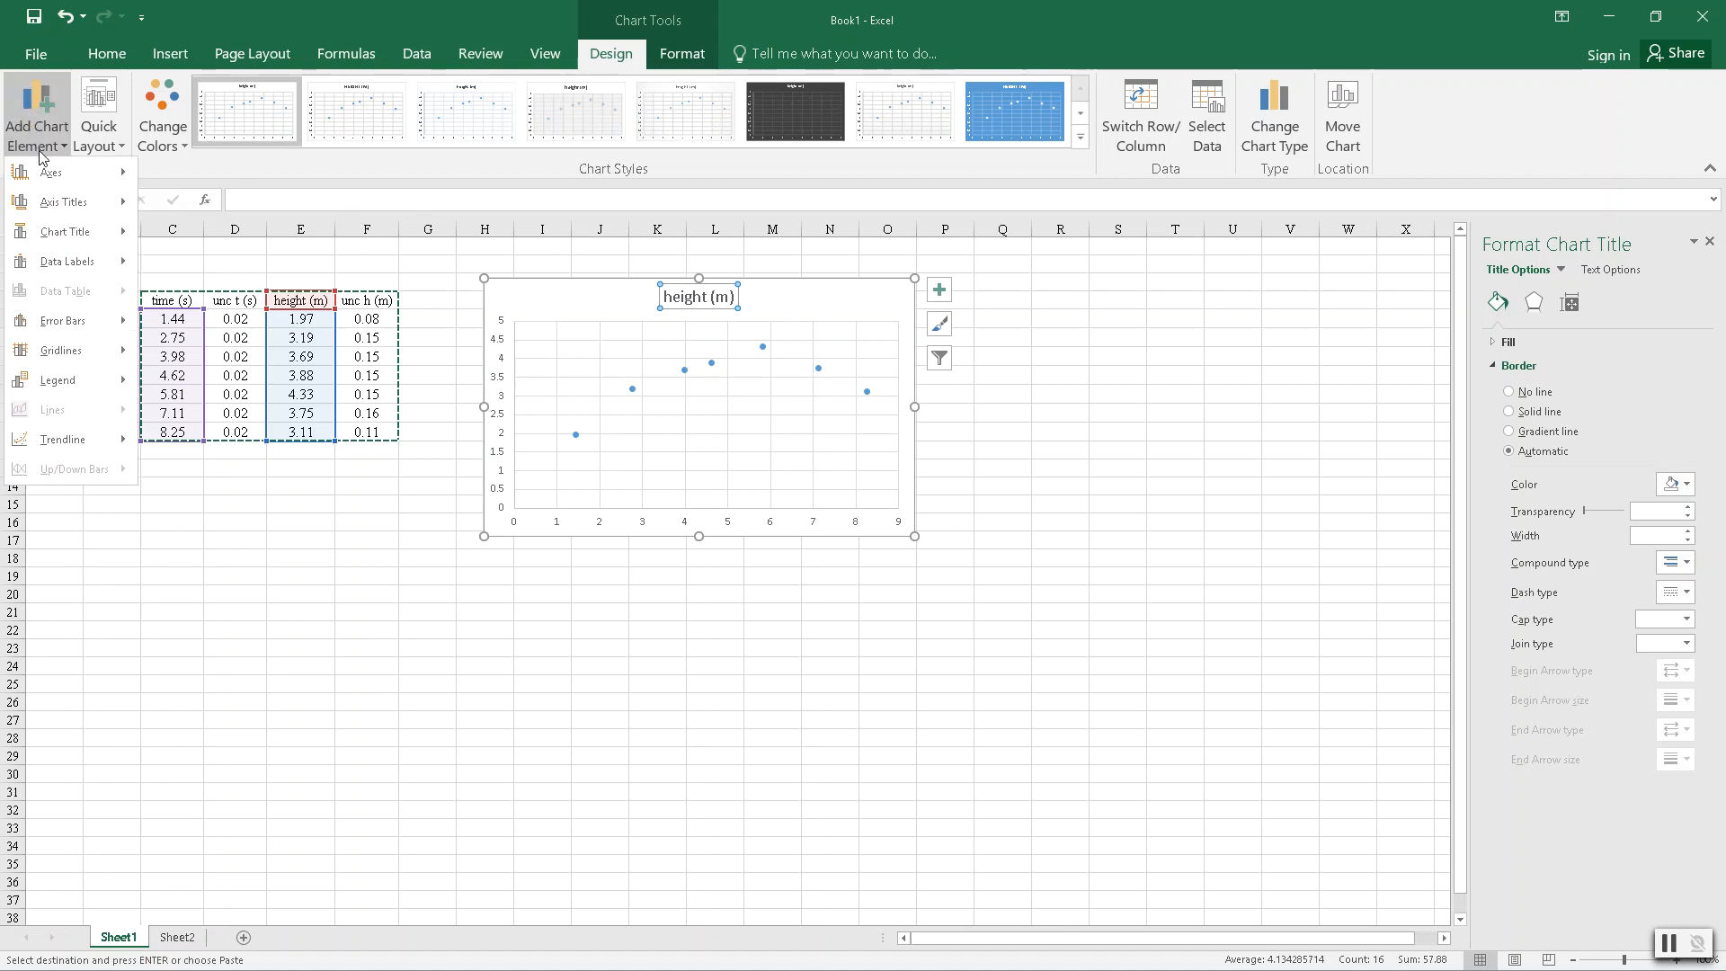
mouse_move(71, 232)
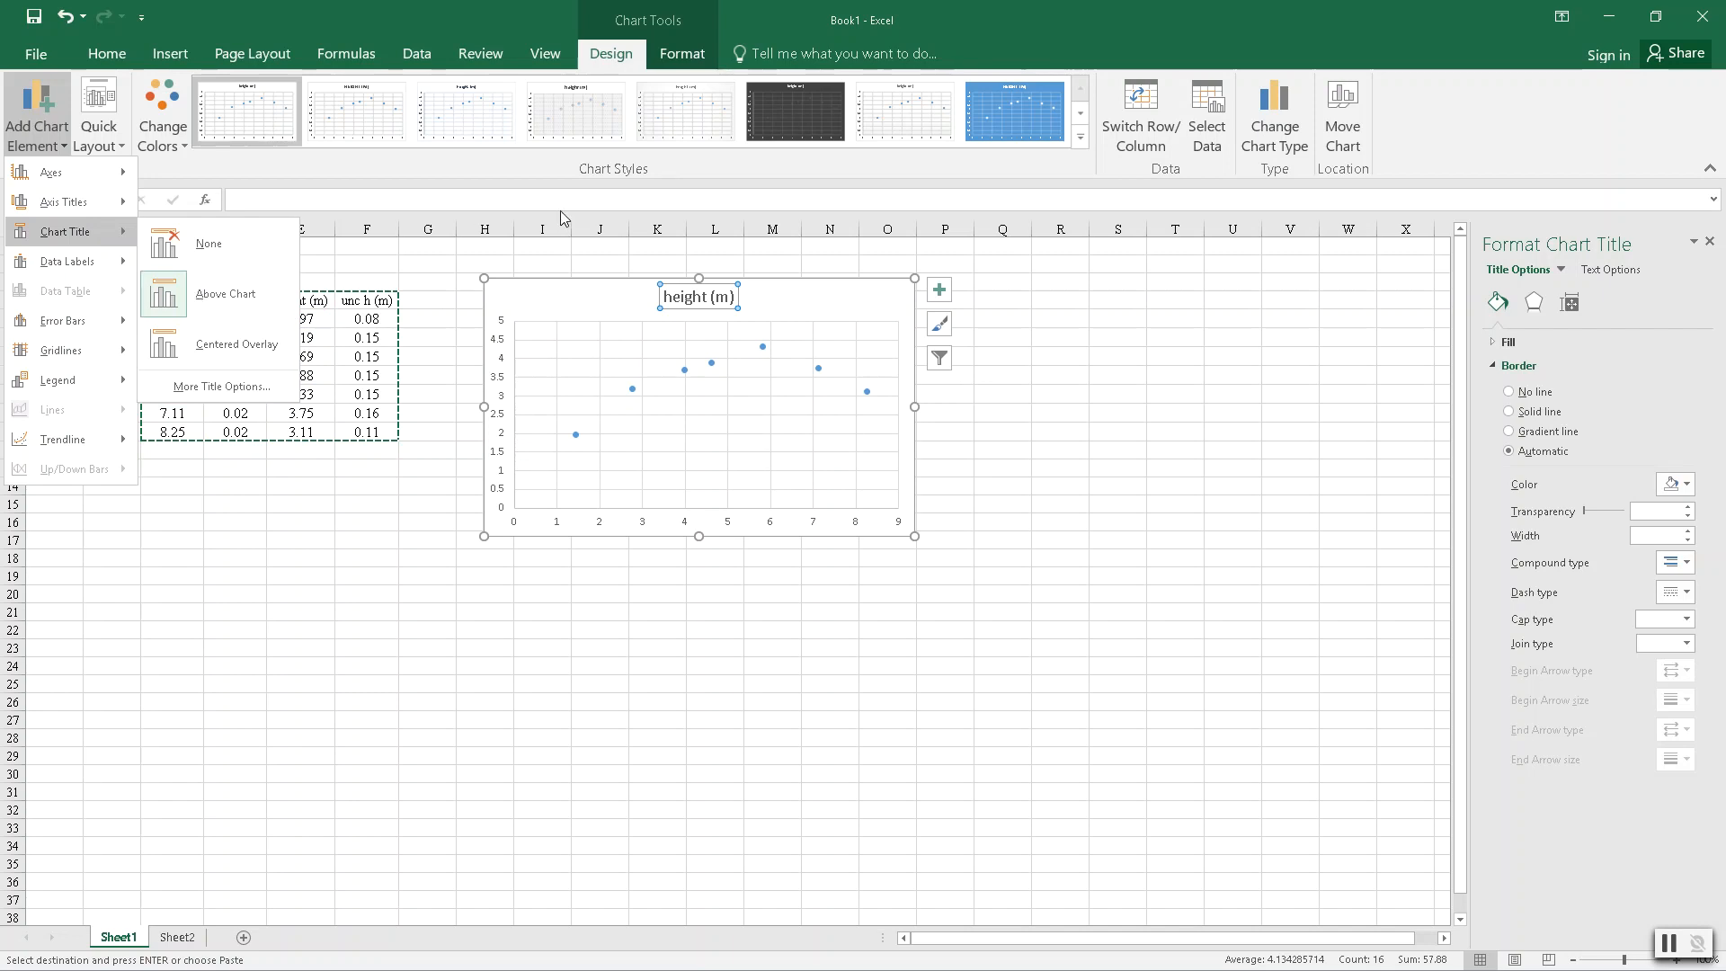
click(1084, 292)
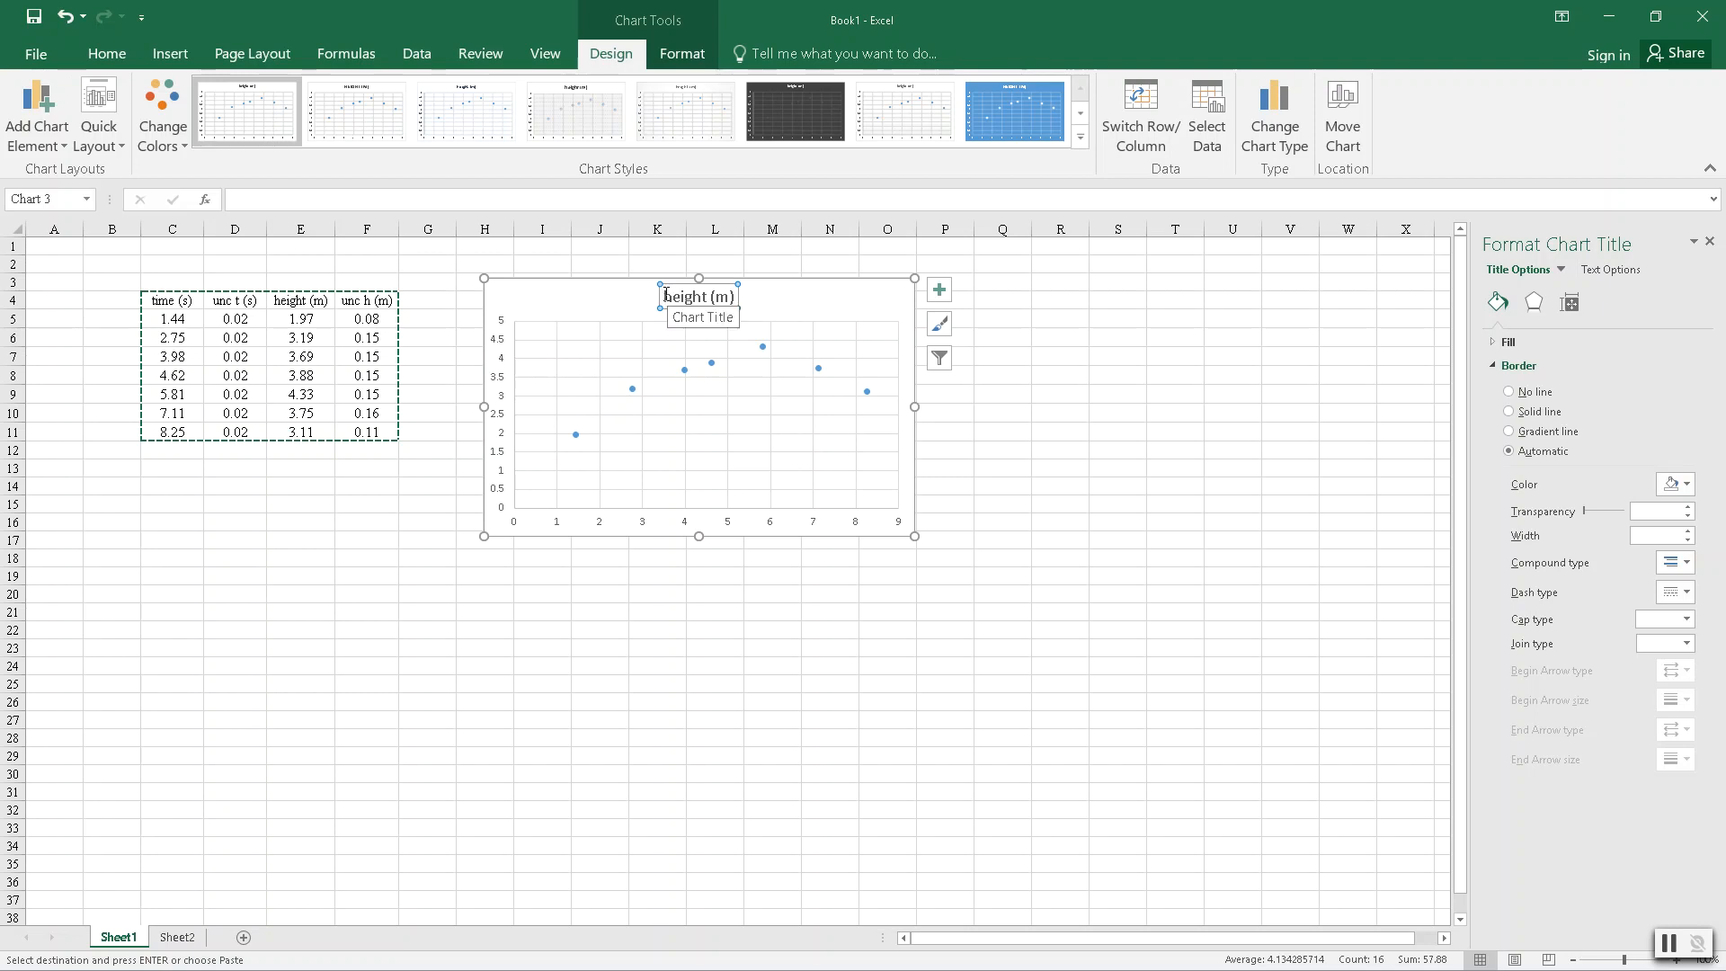
drag(666, 294, 740, 296)
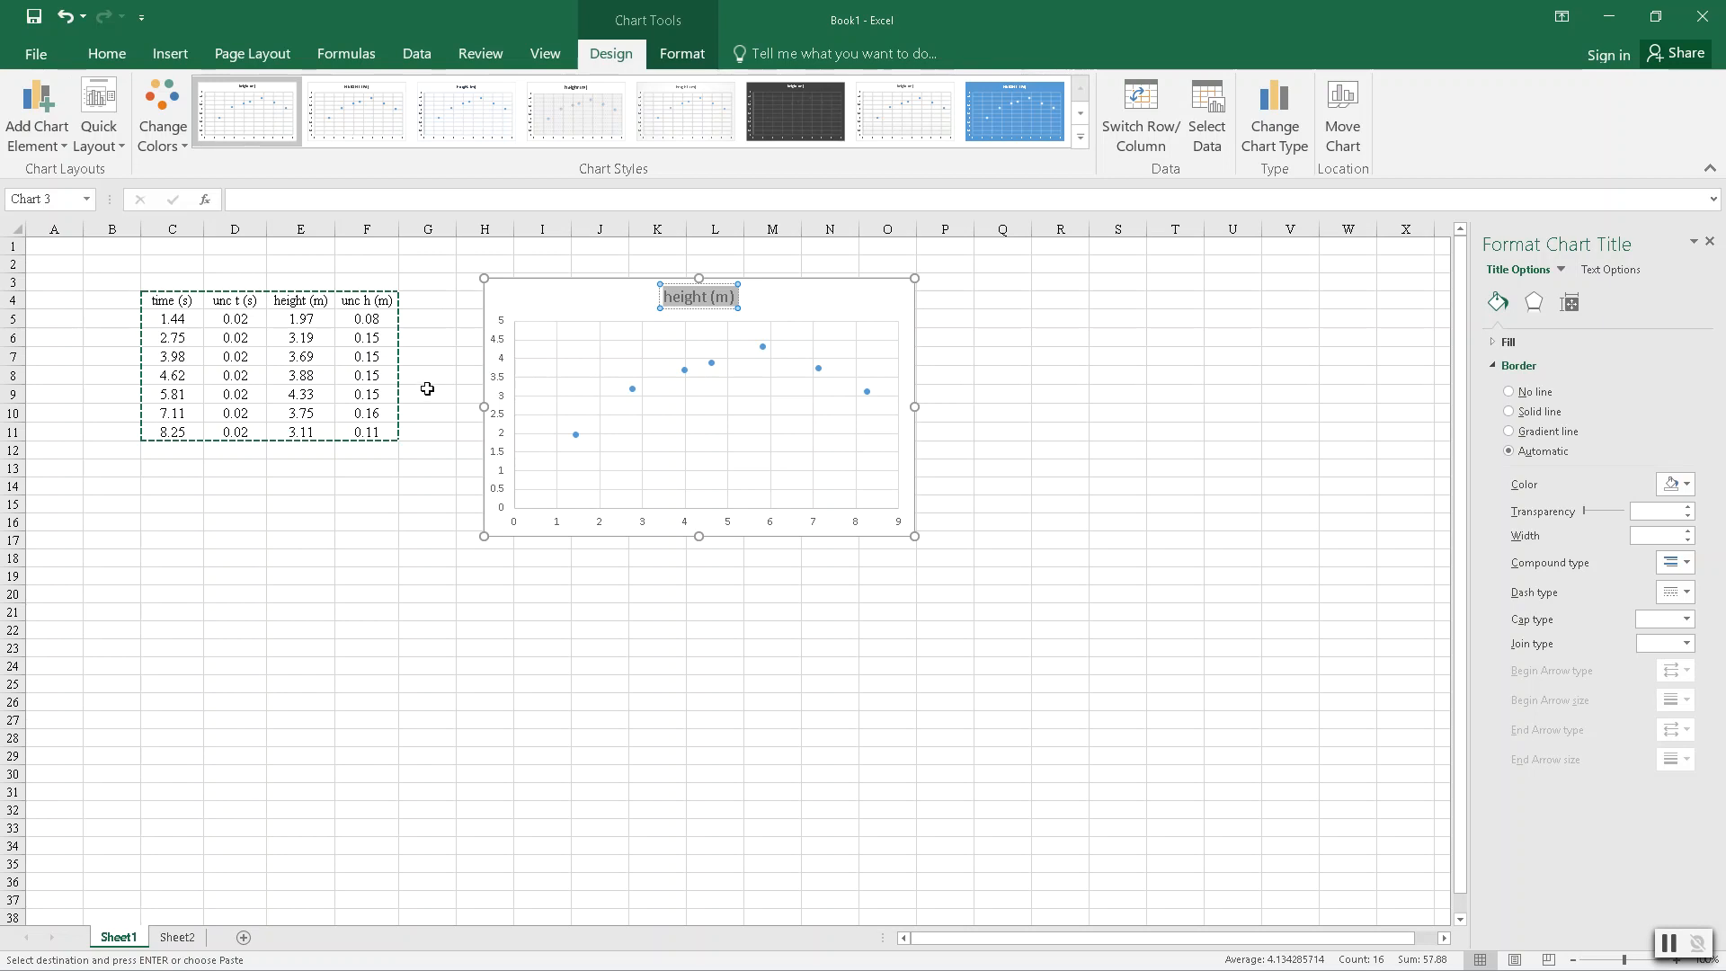
text(Thrown Ball)
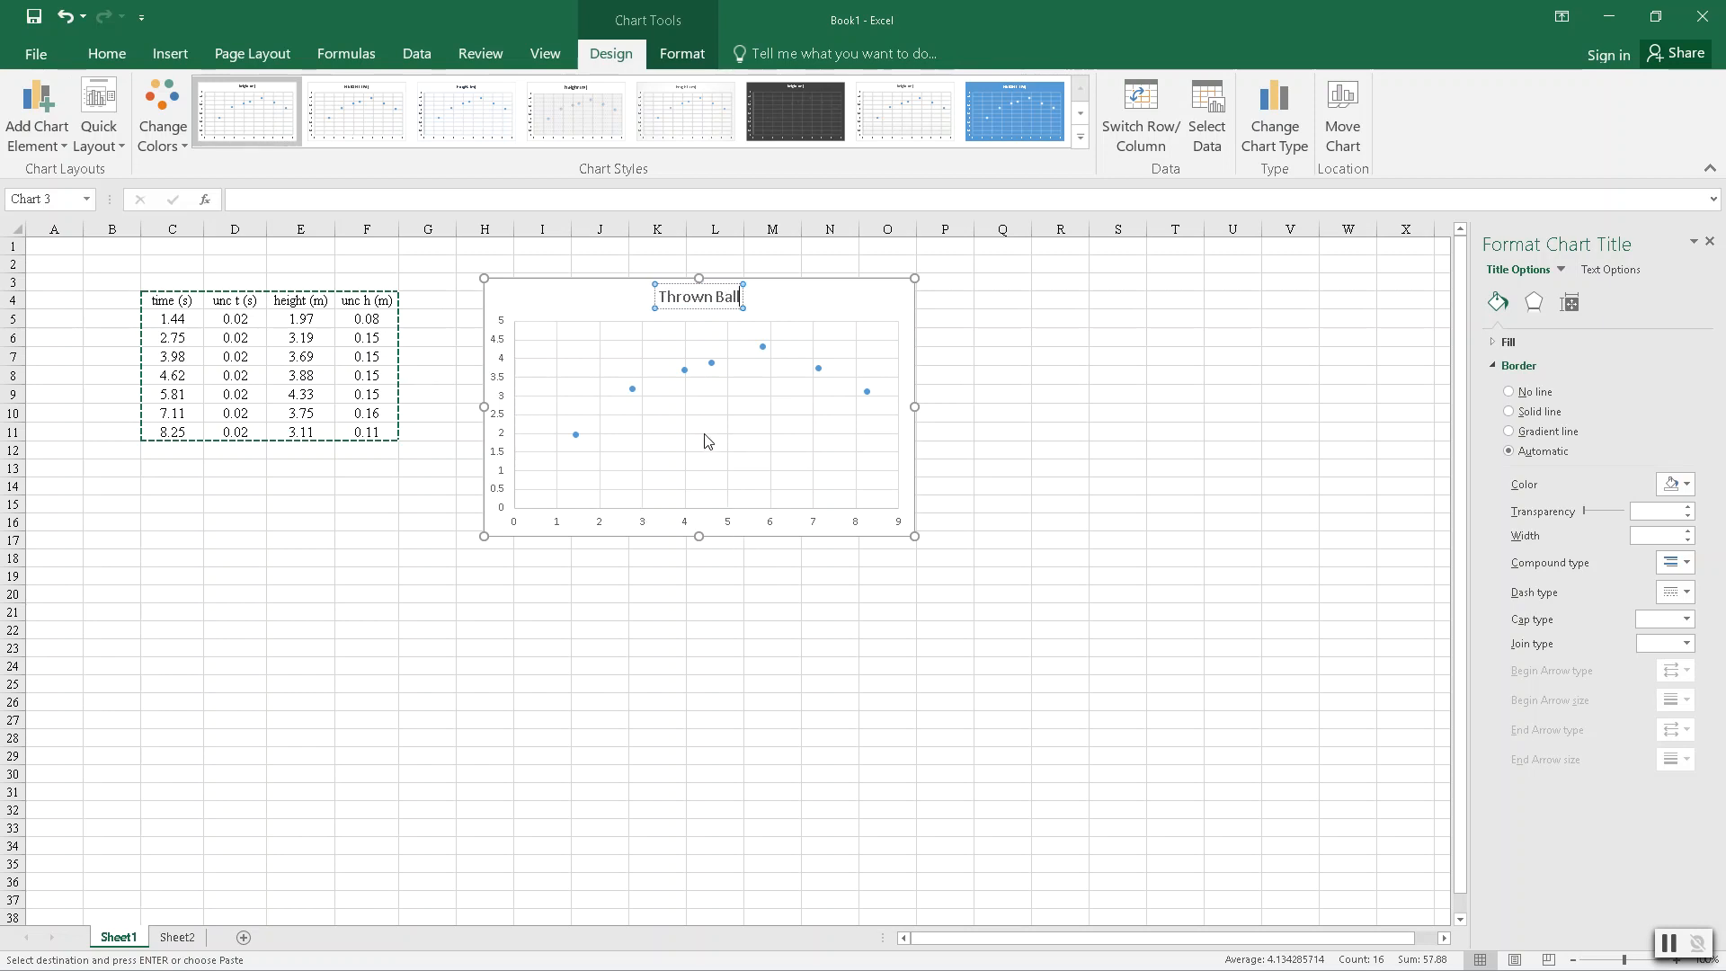
click(790, 299)
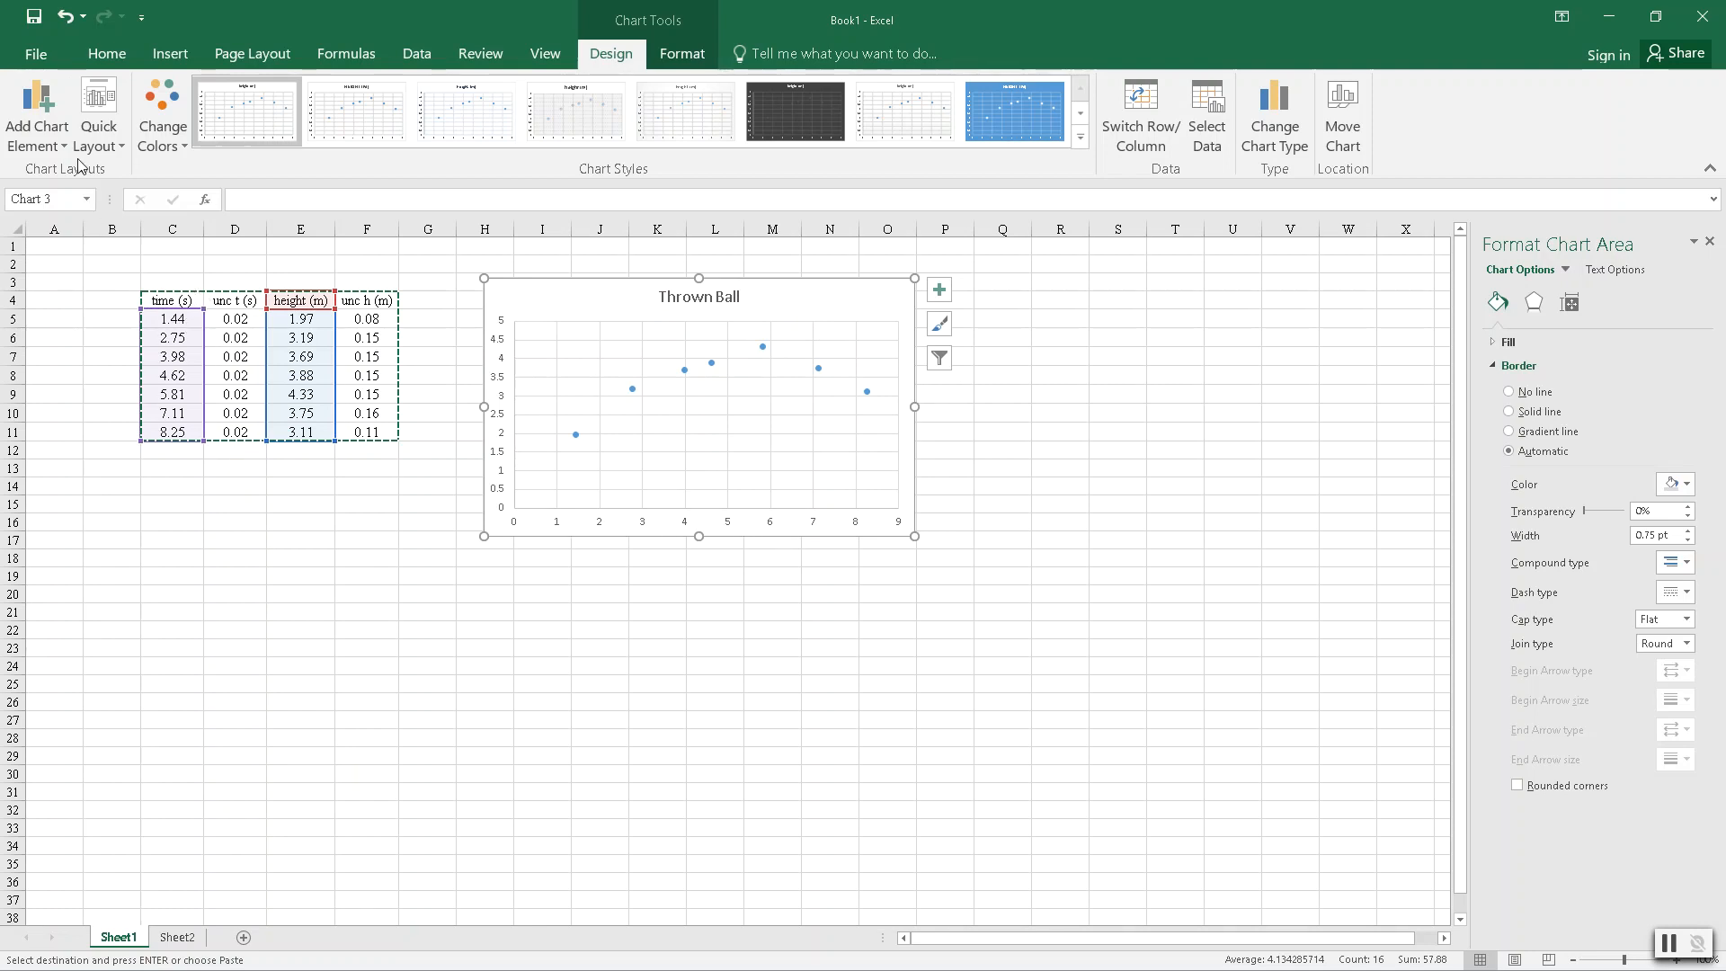
- Add a primary horizontal axis title to the chart and set its text to "Time (s)"
click(45, 113)
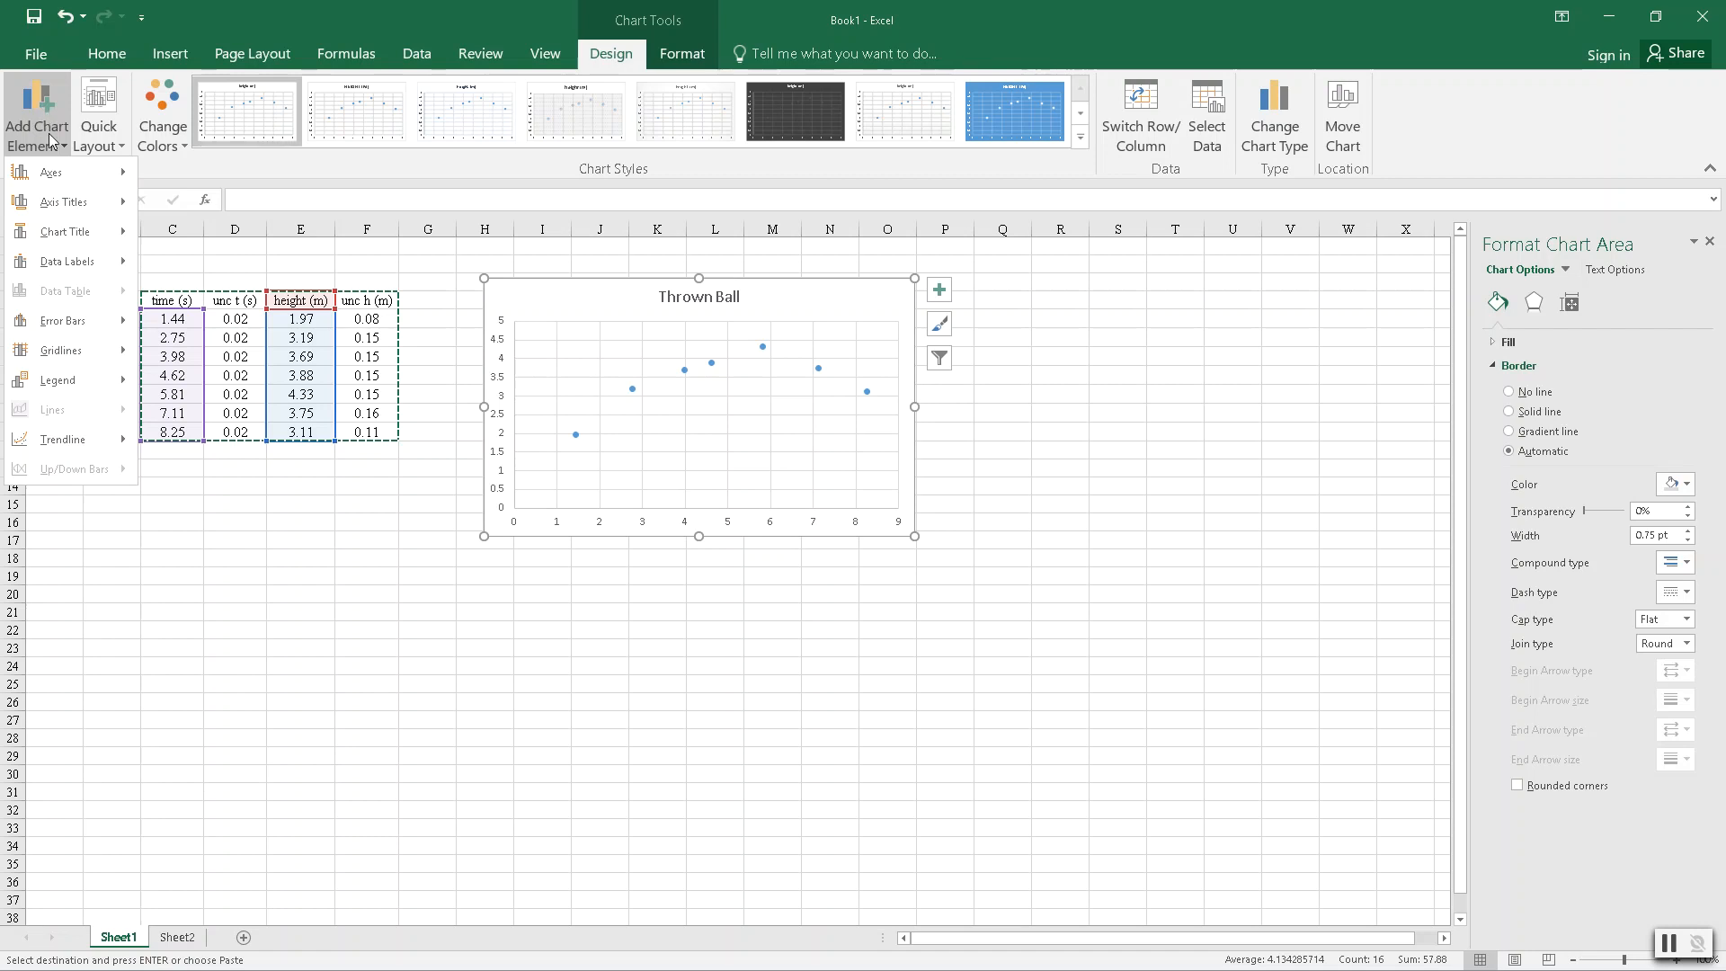
mouse_move(54, 203)
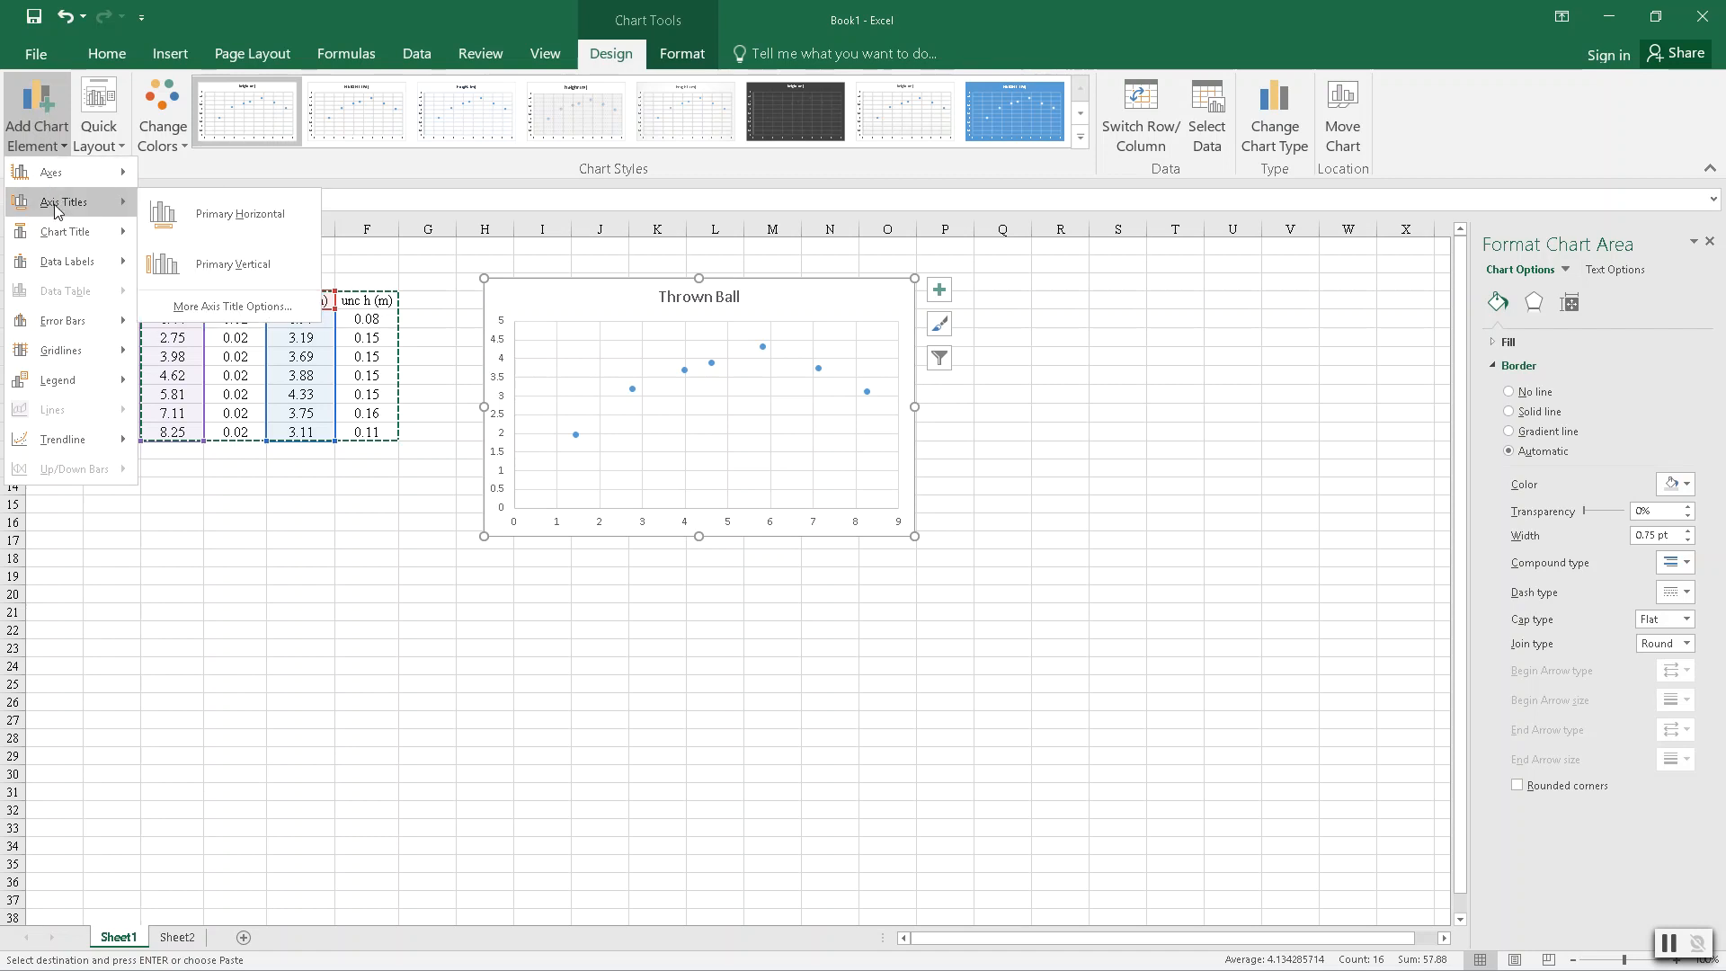
click(217, 218)
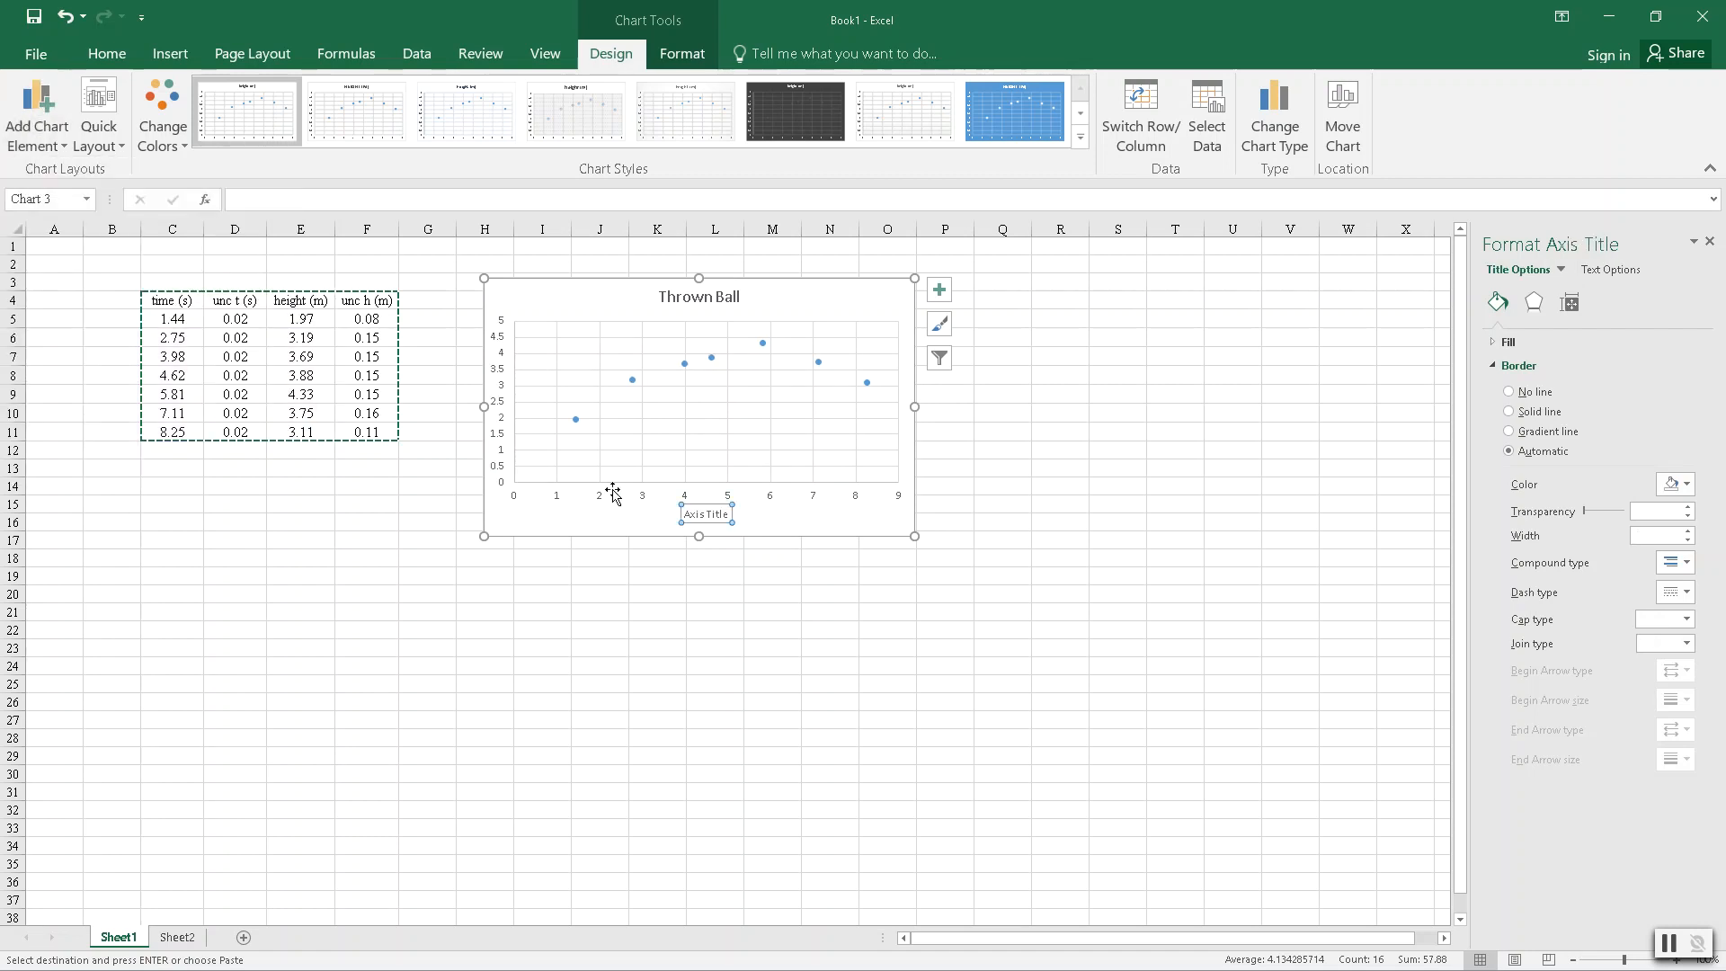
click(702, 514)
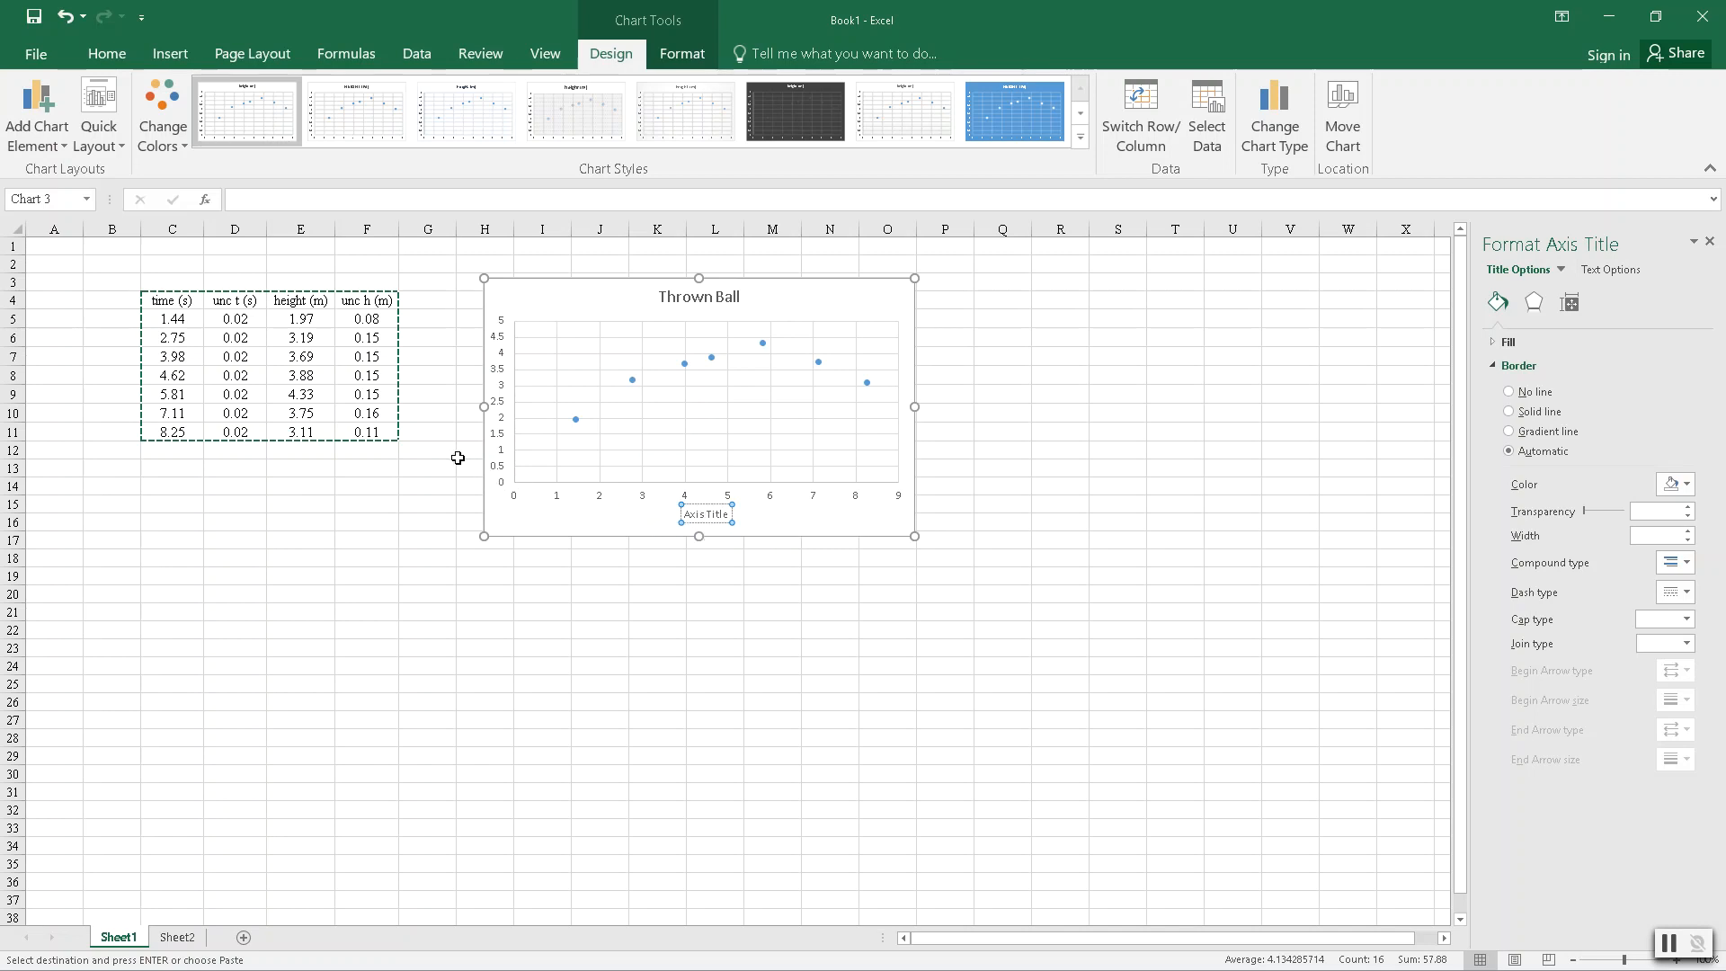
text(T)
key(BackSpace)
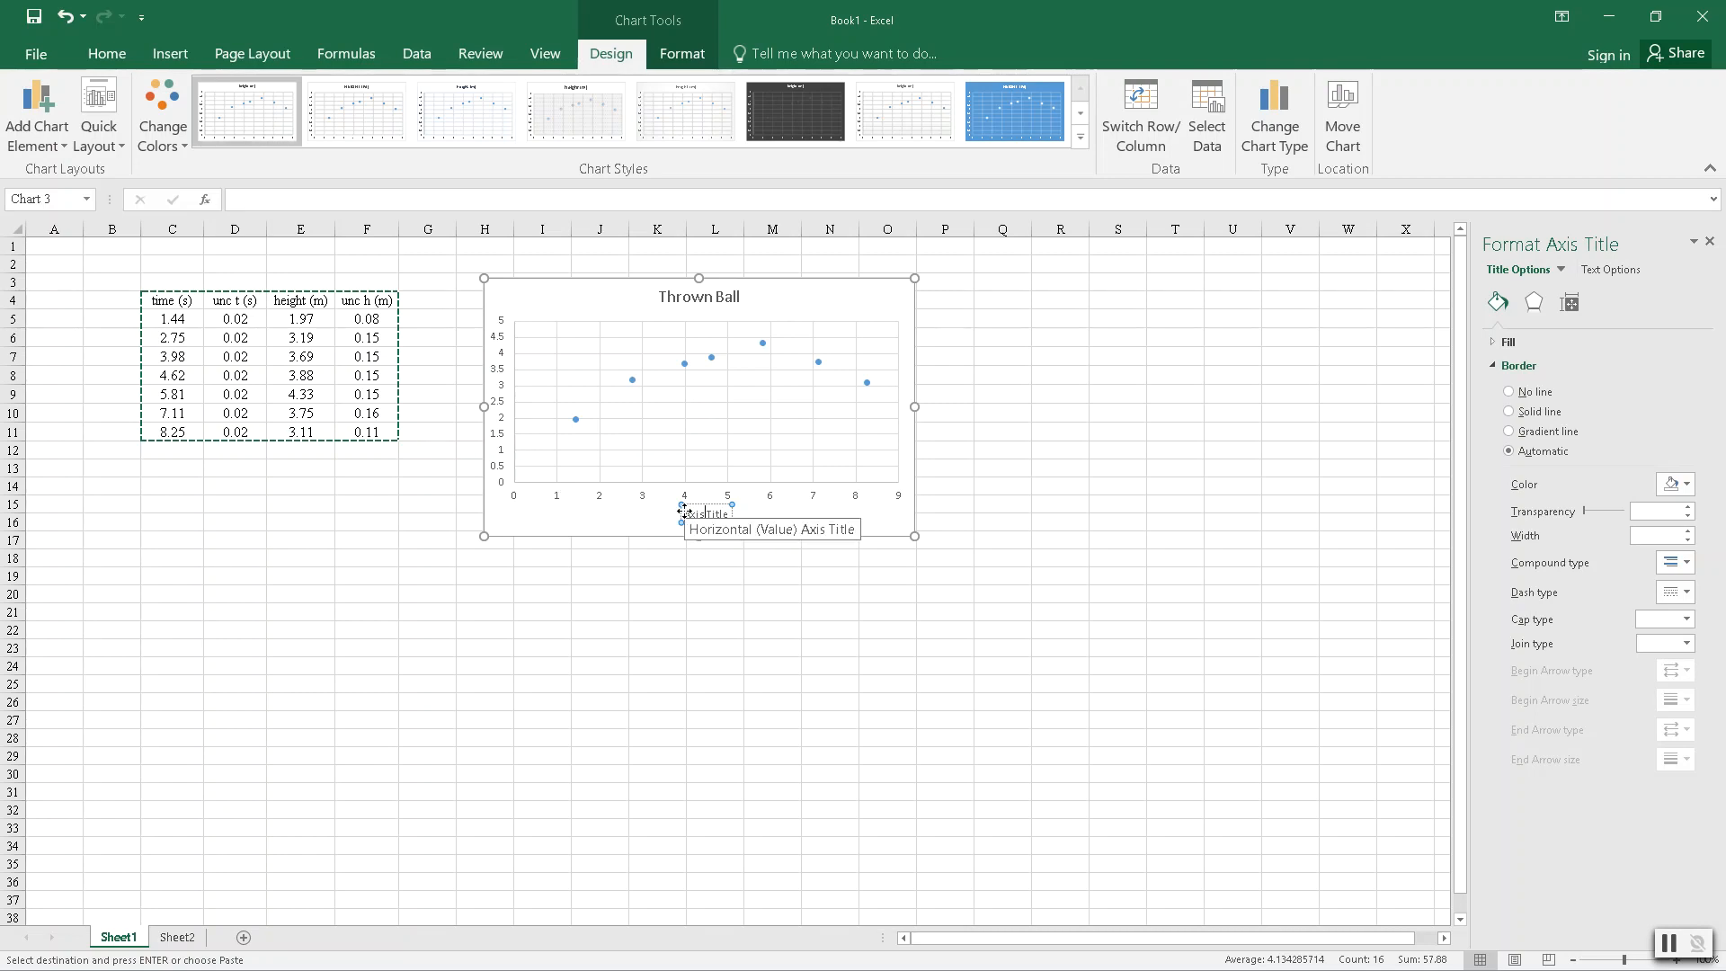
drag(685, 513, 733, 515)
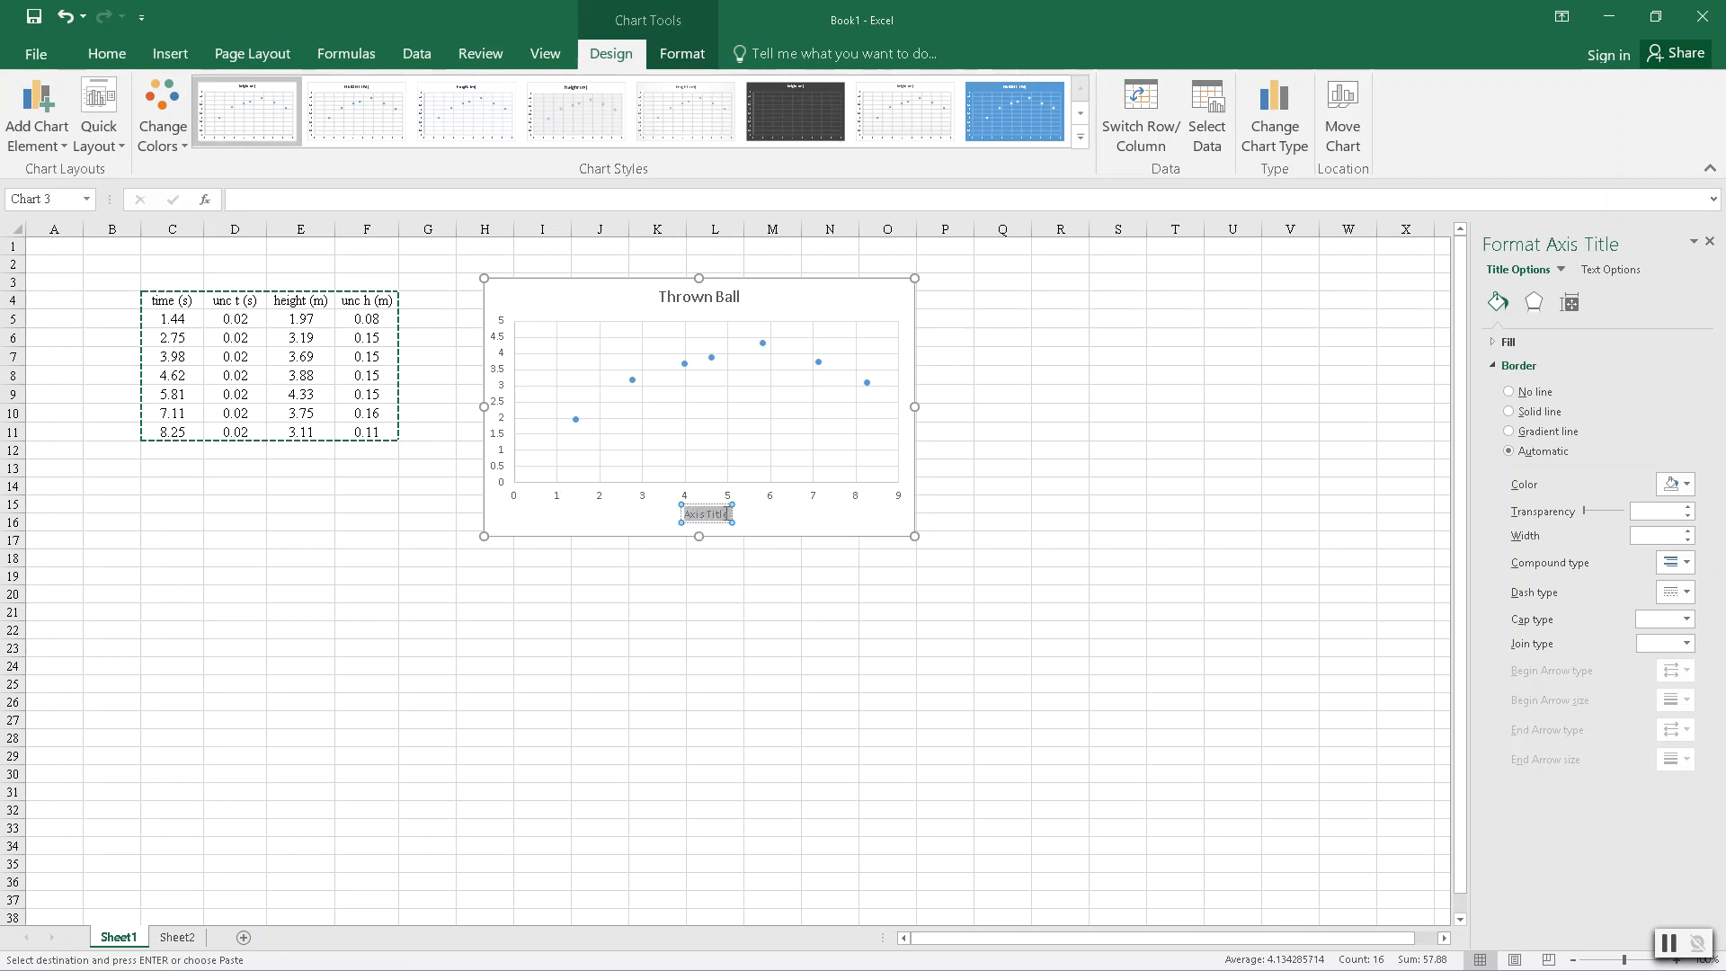
text(Time (s))
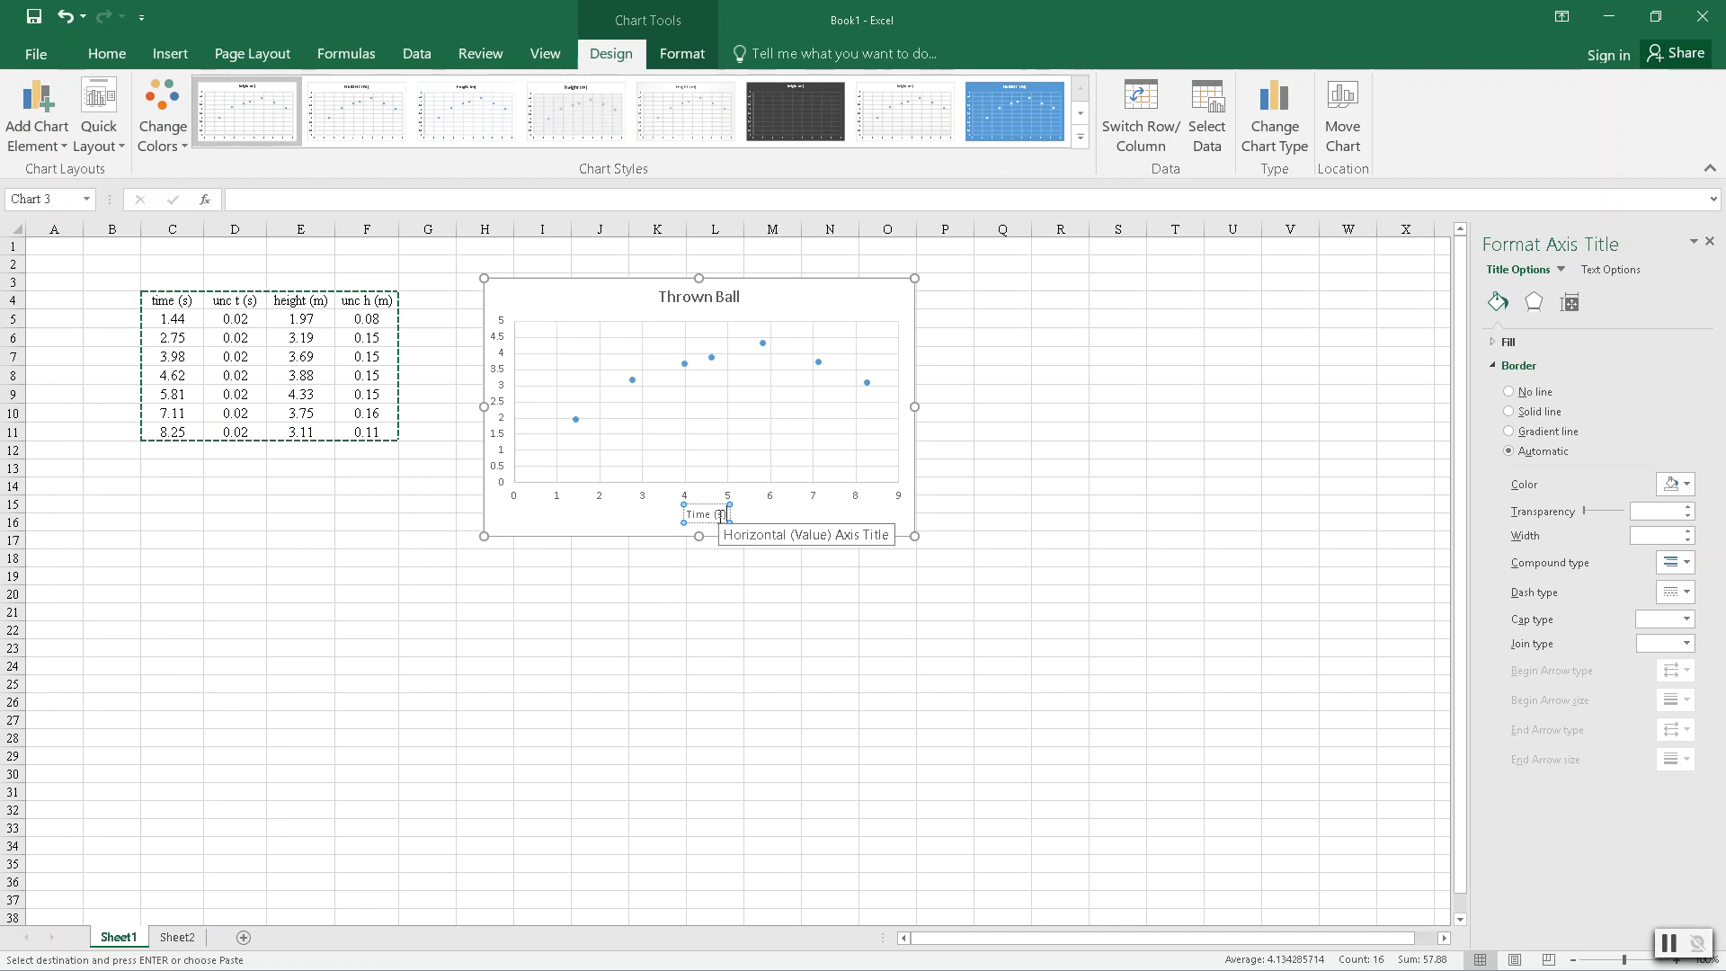
click(835, 511)
- Add a primary vertical axis title to the chart and set its text to "Height (m)"
click(37, 116)
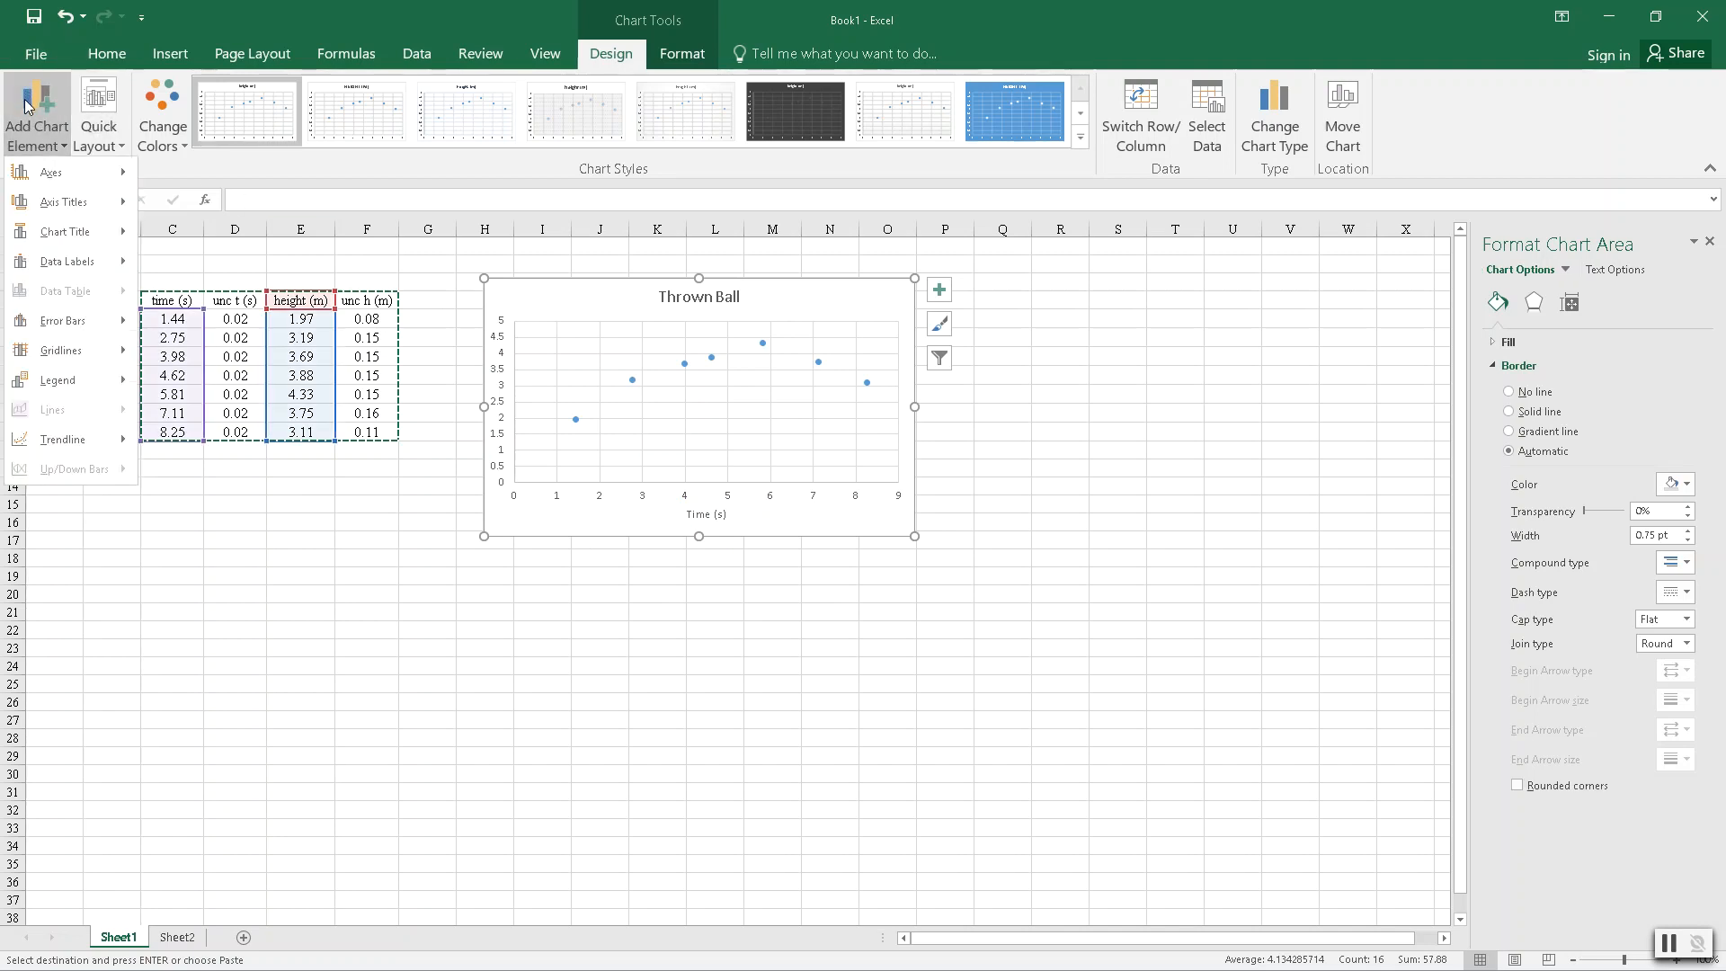
mouse_move(65, 198)
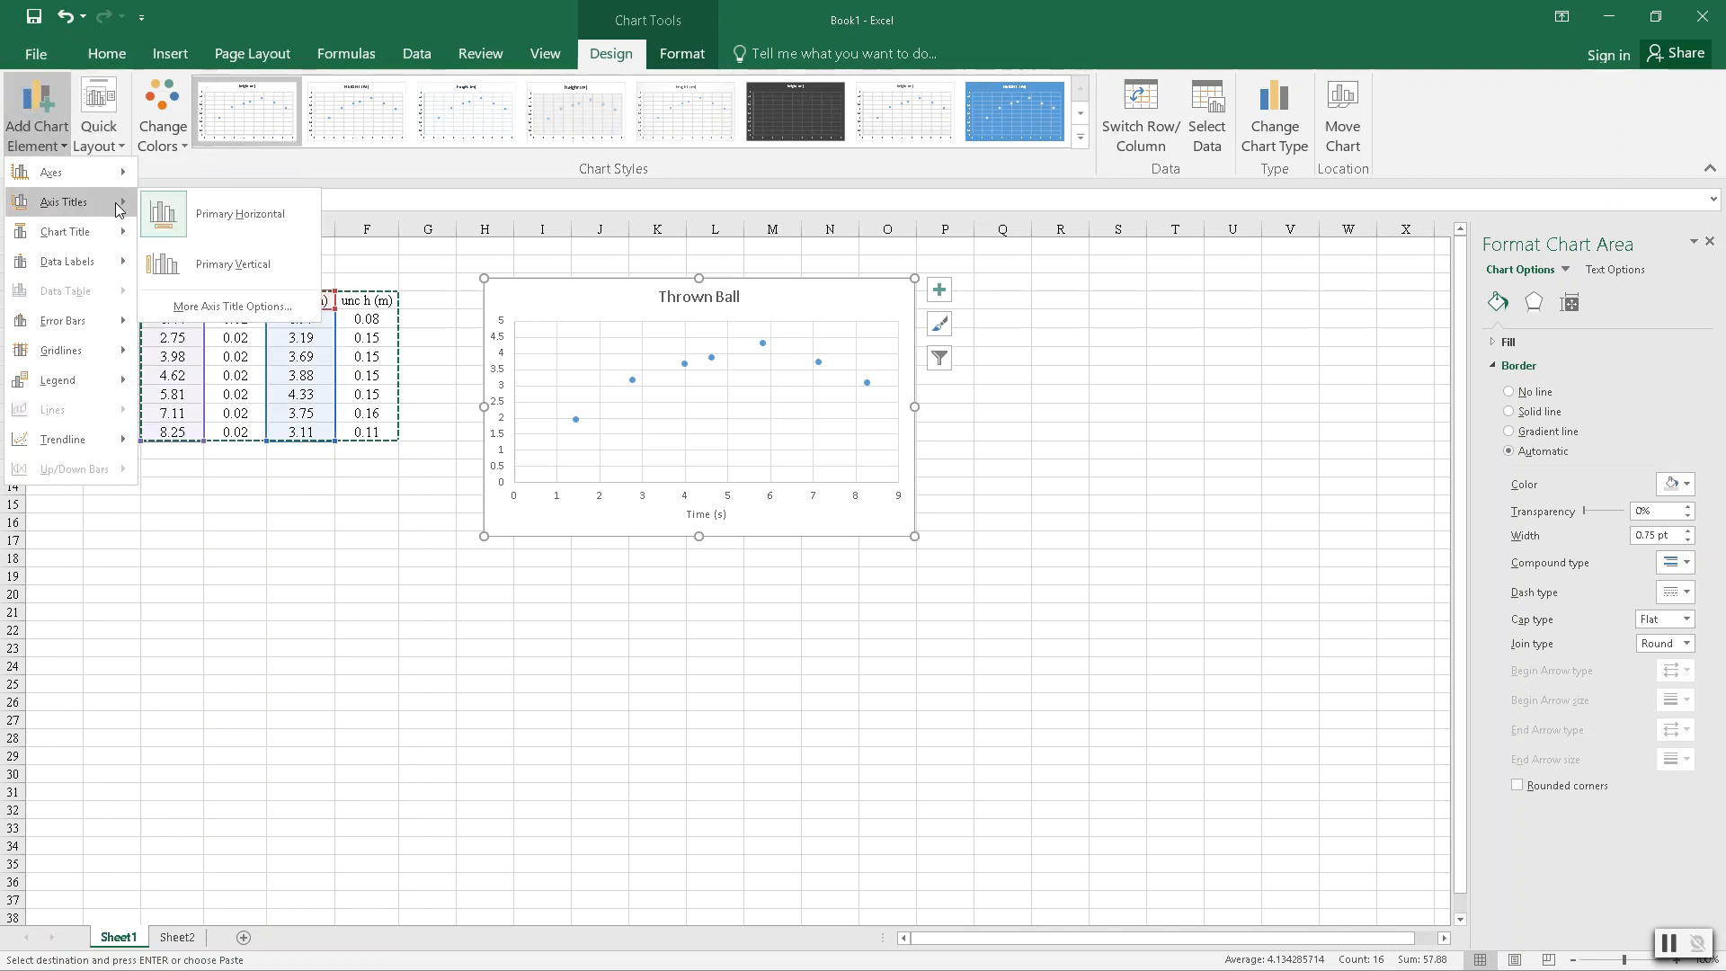
click(238, 263)
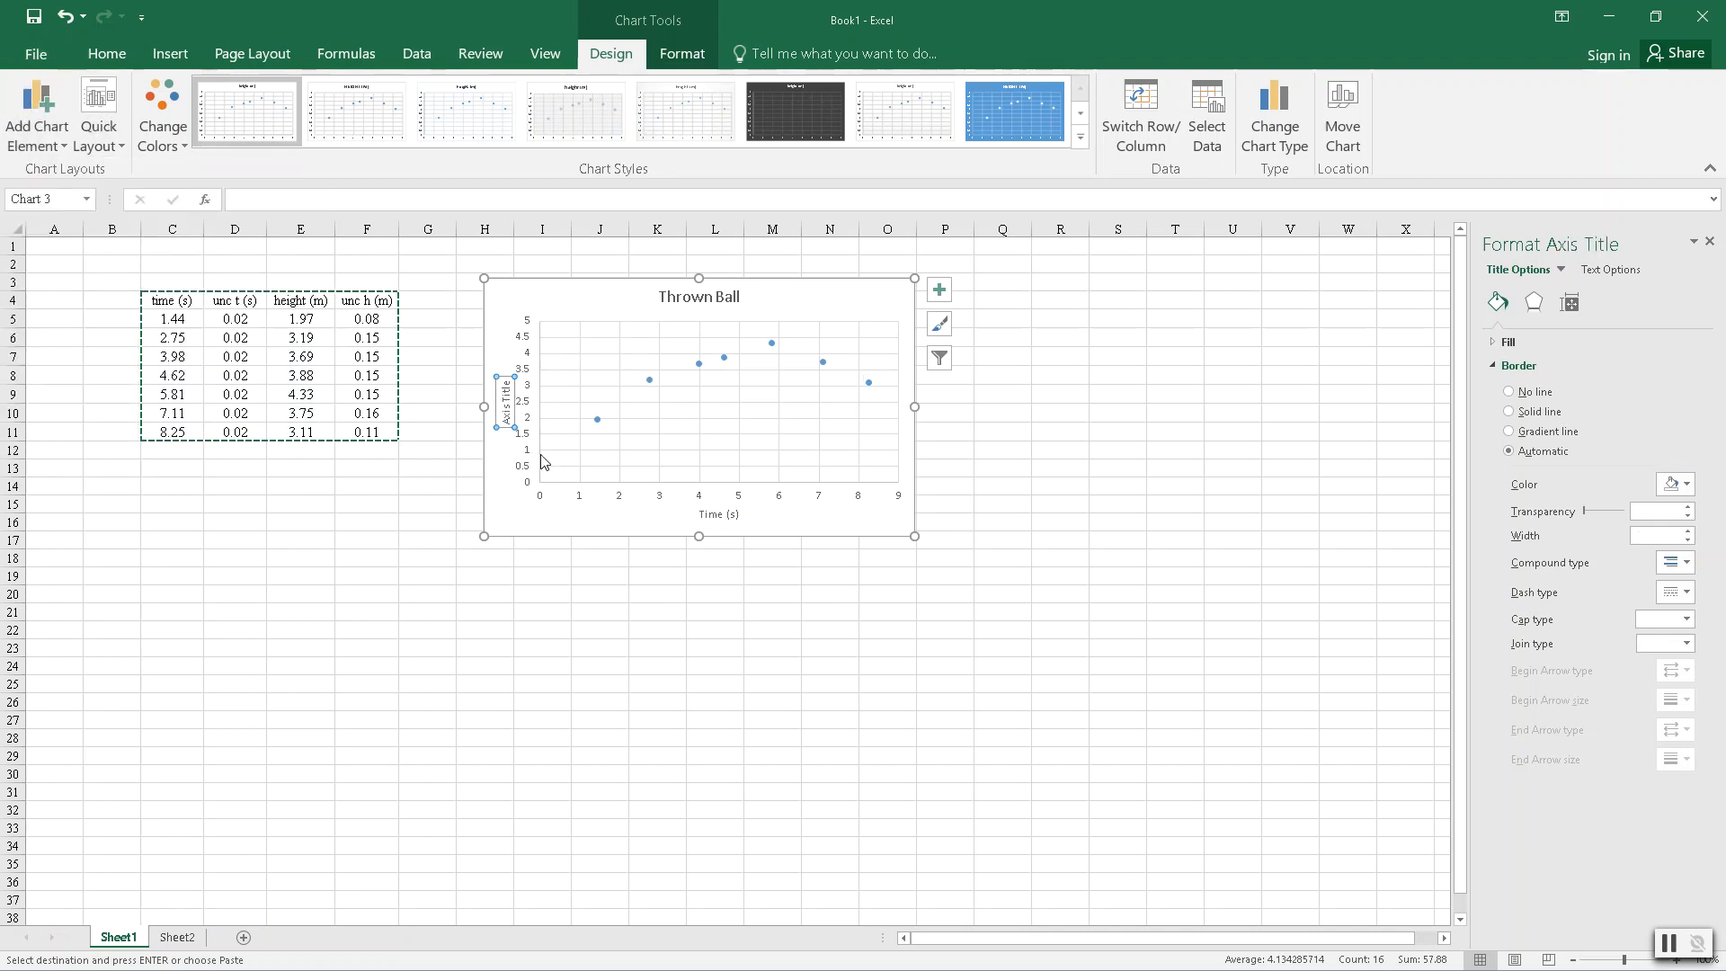
double_click(507, 413)
click(505, 400)
double_click(505, 400)
click(507, 412)
double_click(506, 418)
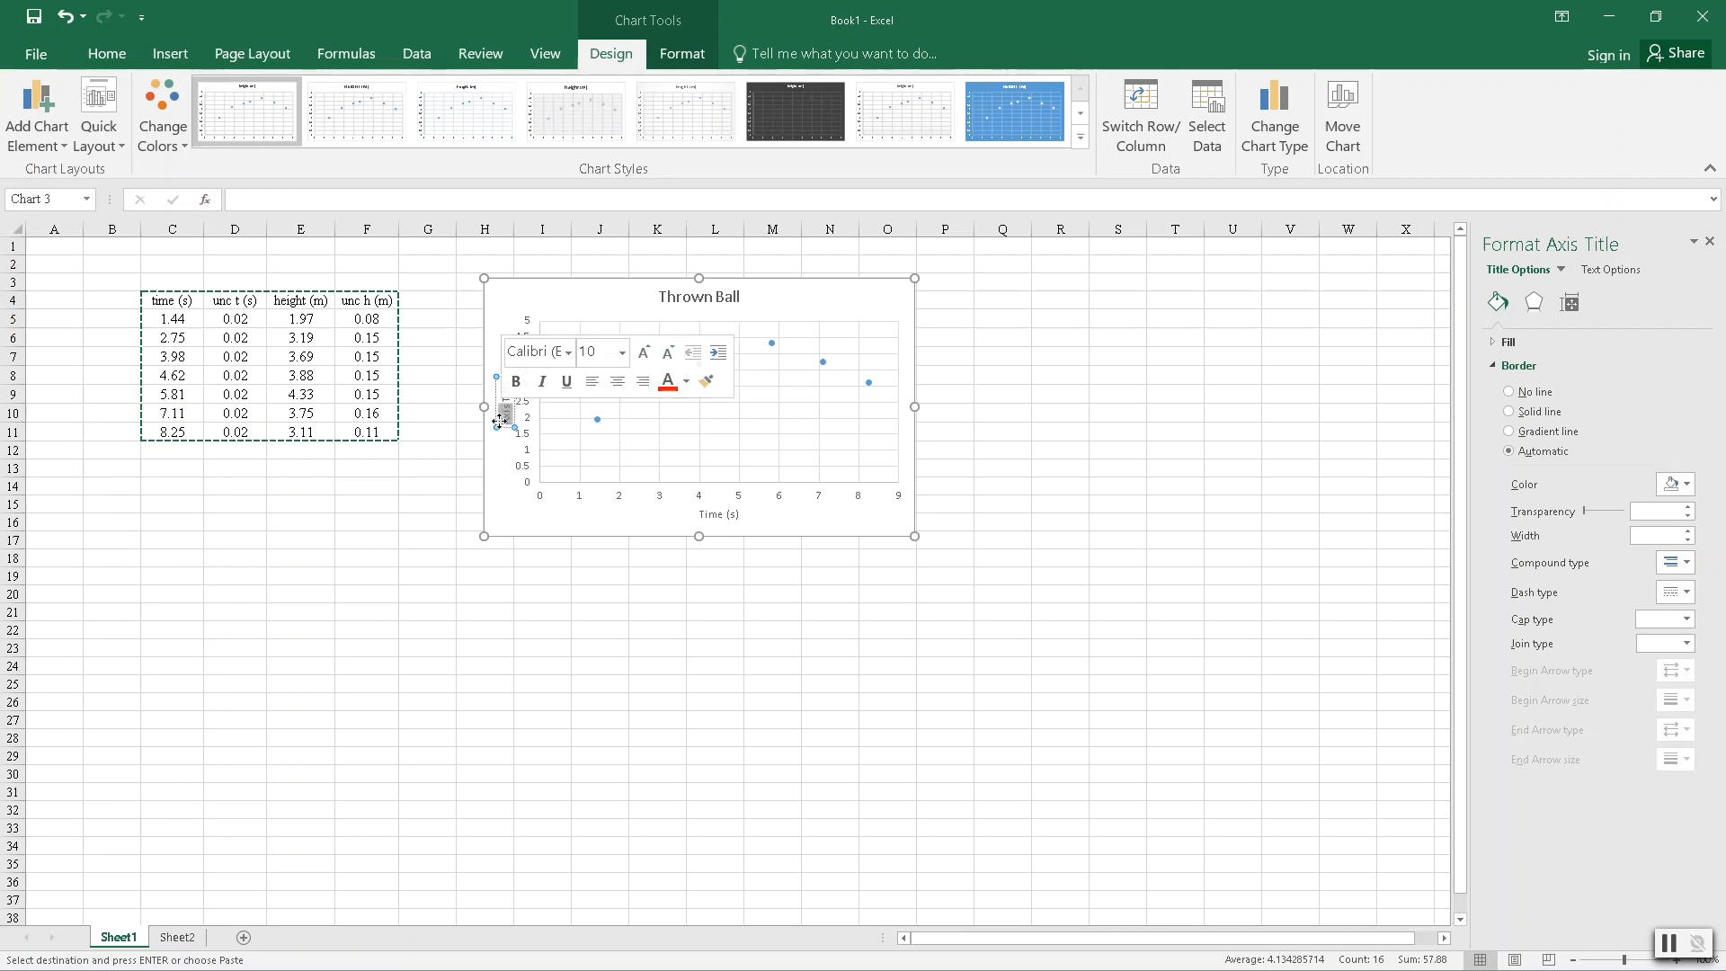
click(508, 422)
double_click(509, 422)
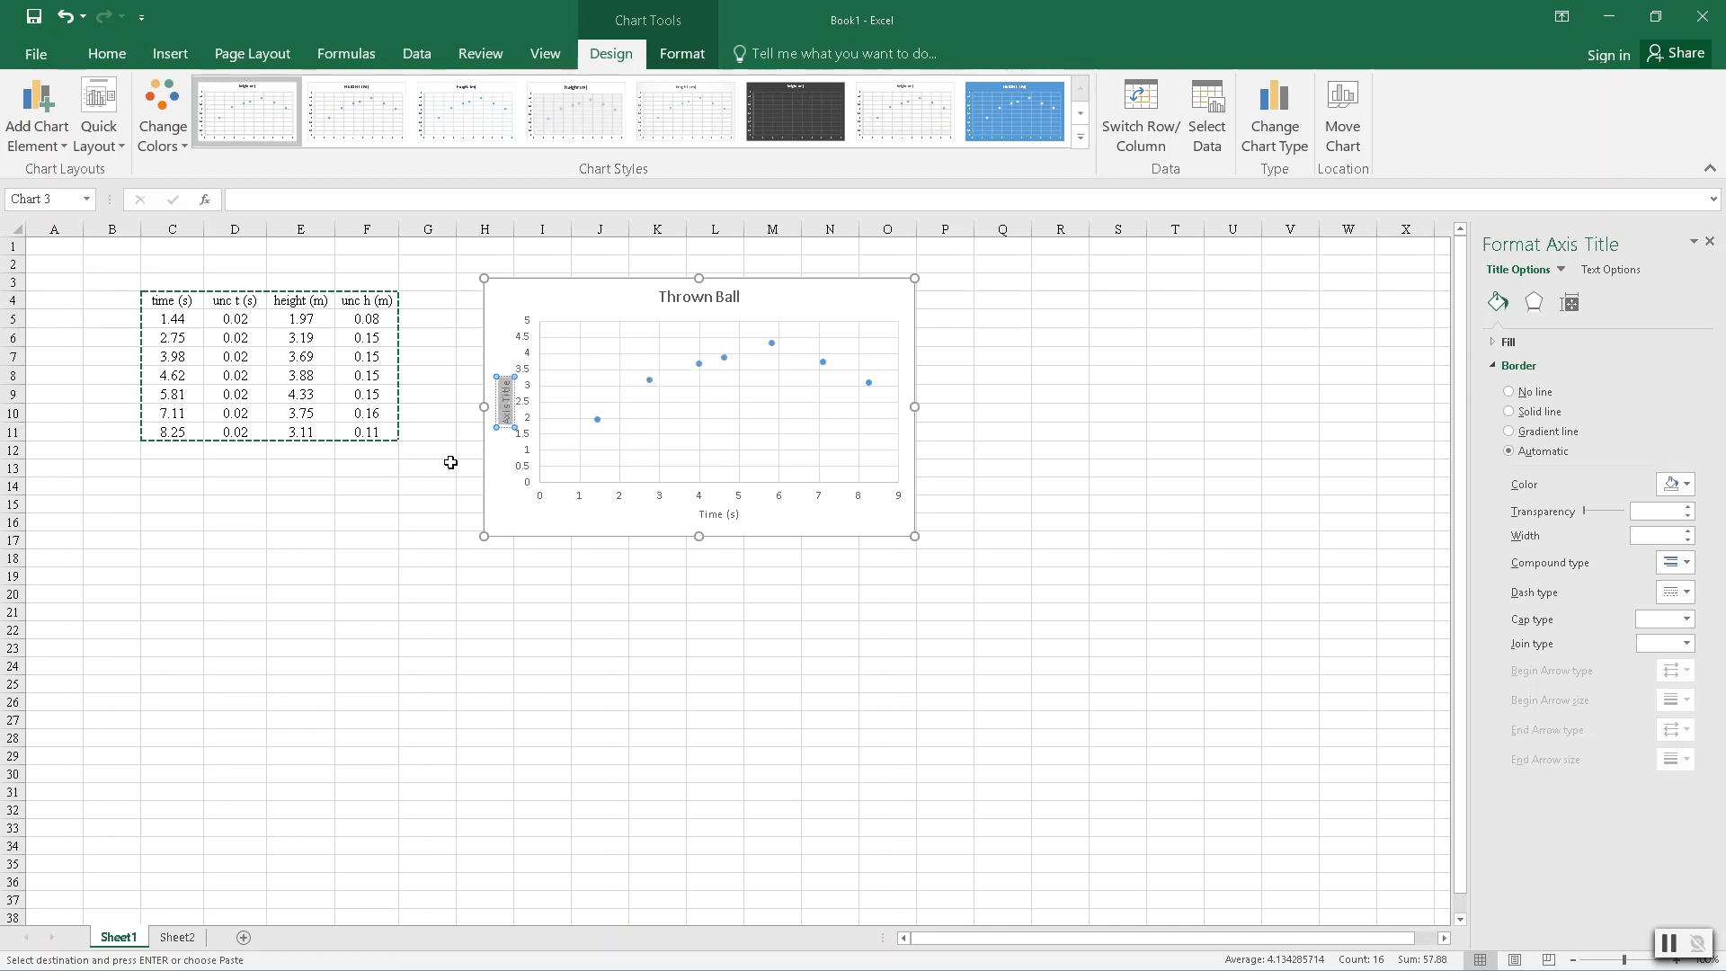
text(Height (m))
click(807, 296)
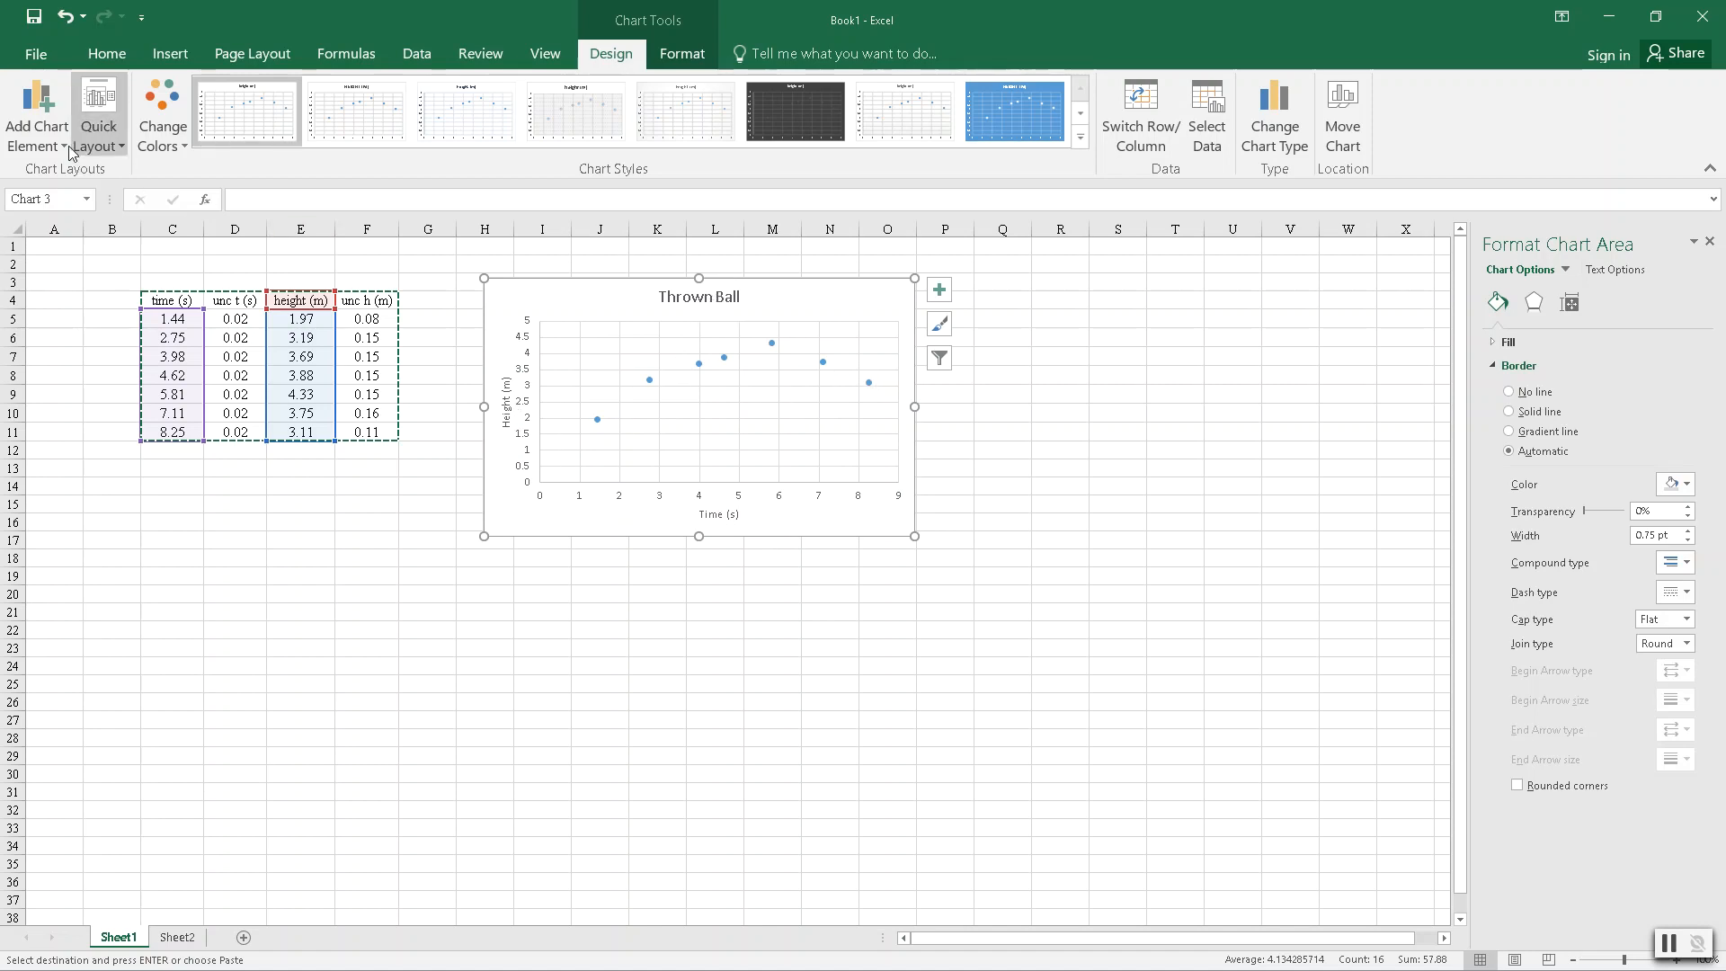
click(34, 144)
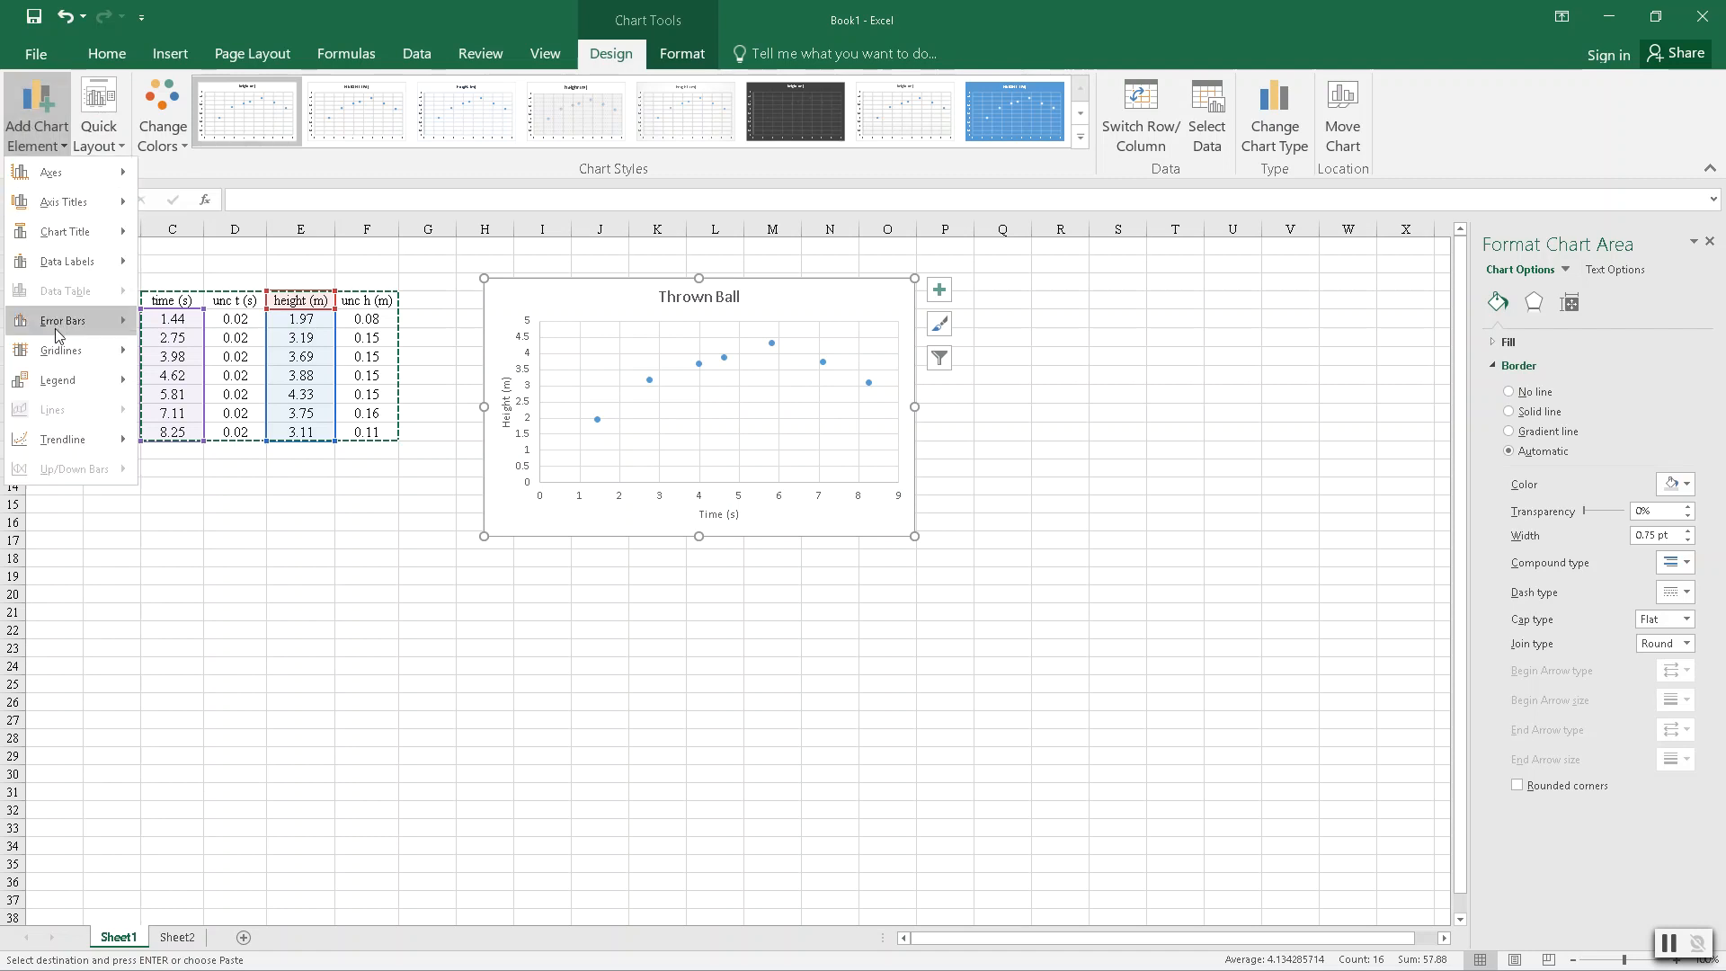
mouse_move(59, 359)
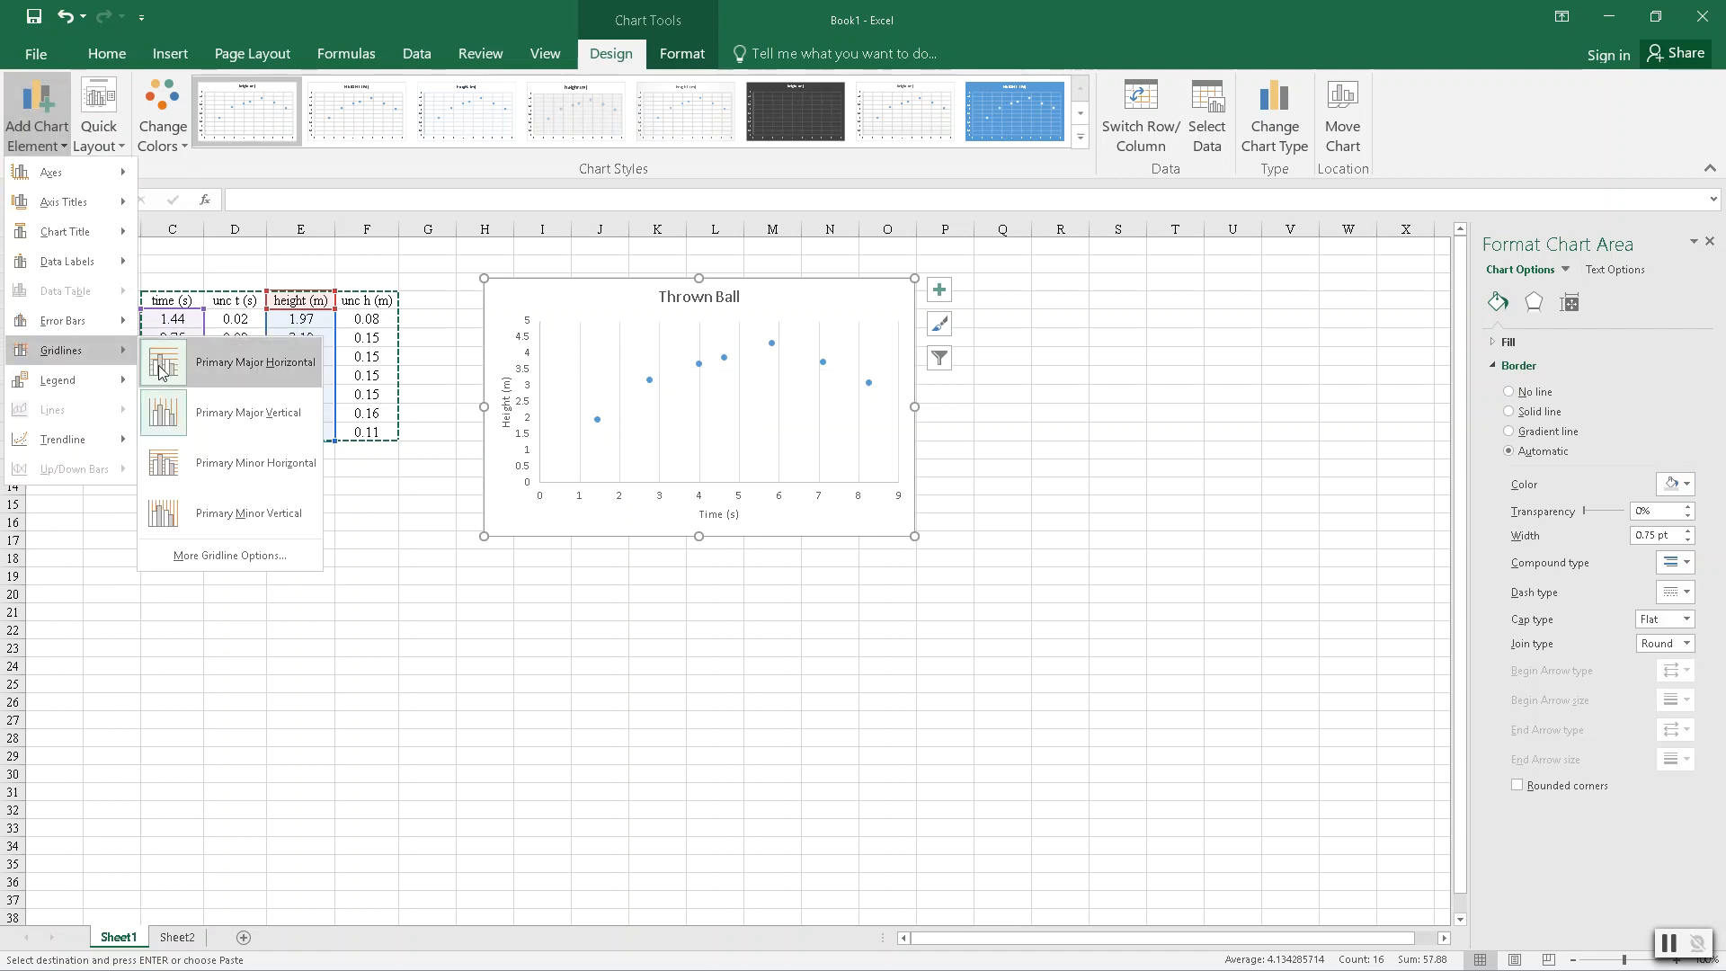
click(172, 394)
click(164, 369)
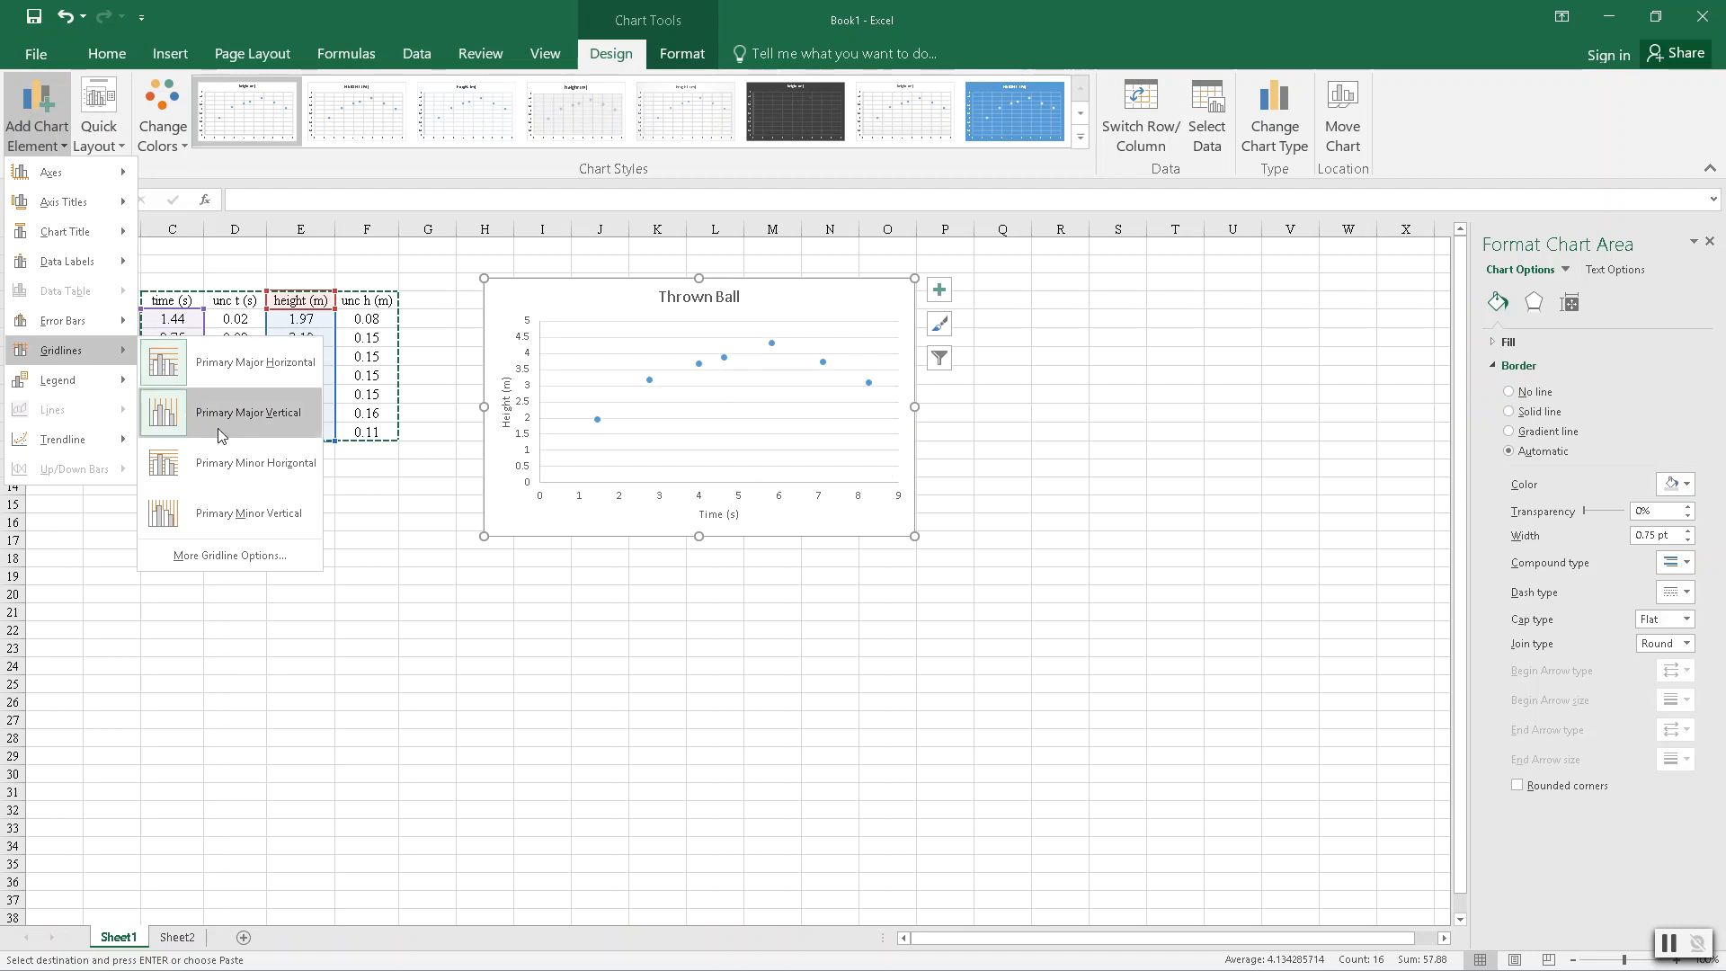
click(532, 721)
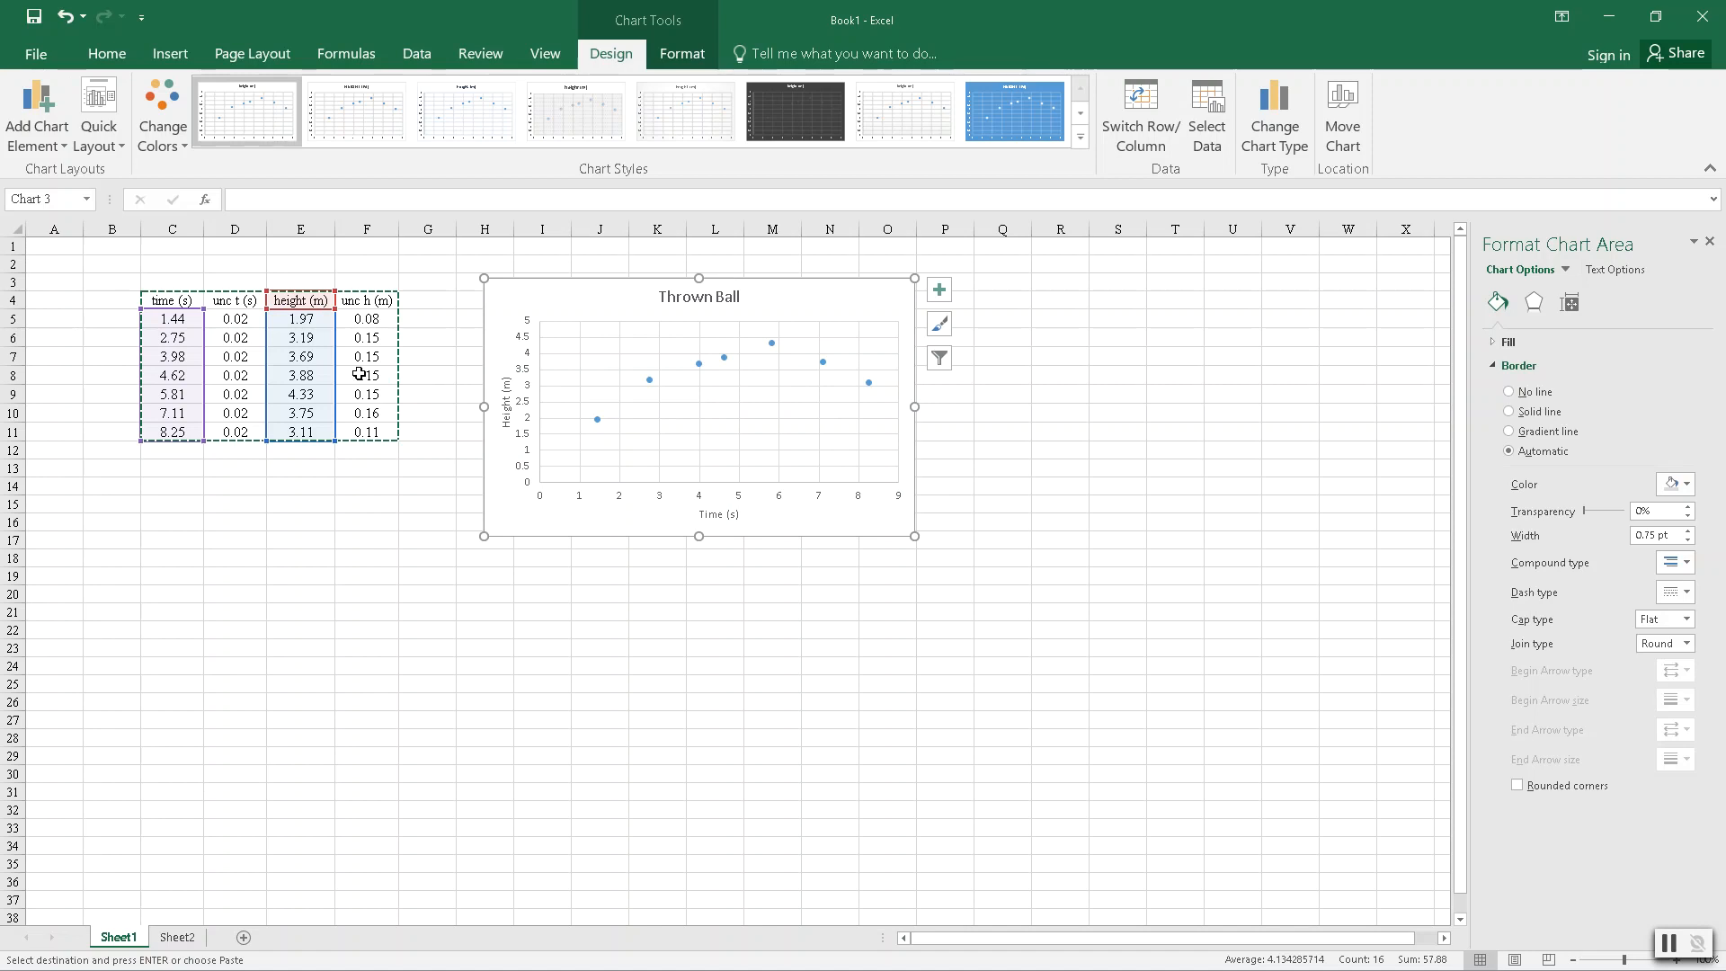
- Add error bars to the scatter chart's data points and open the direction, end style and error amount settings for the vertical bars
click(34, 116)
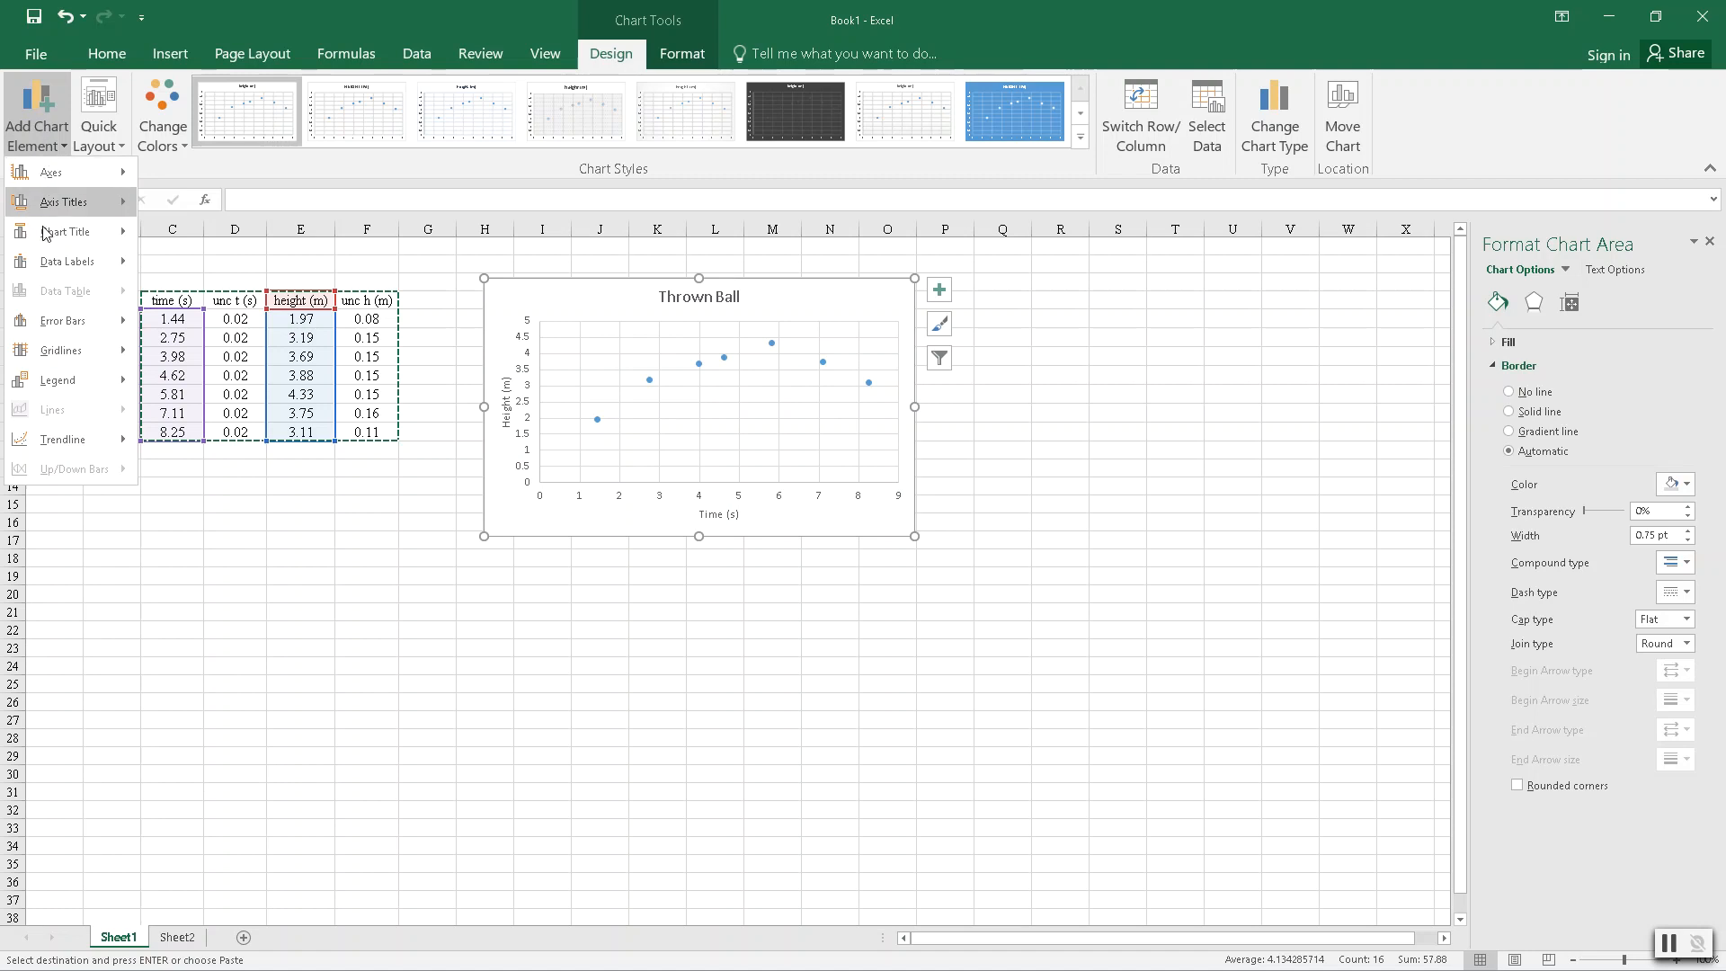
mouse_move(55, 333)
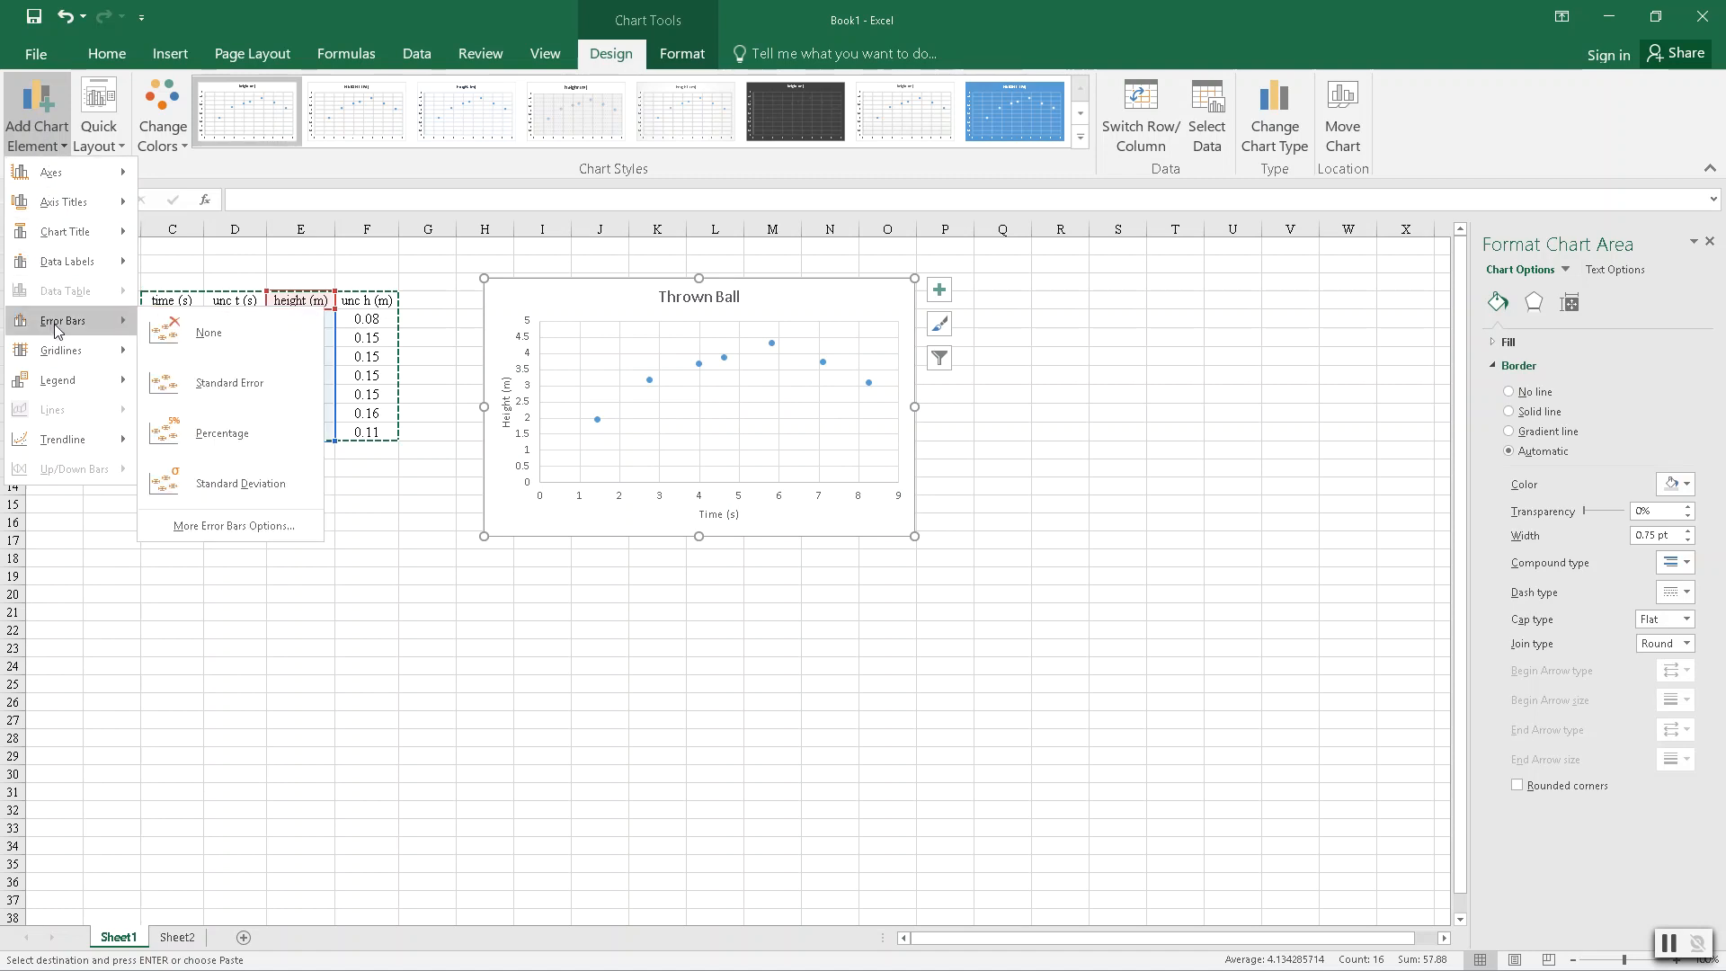
click(233, 530)
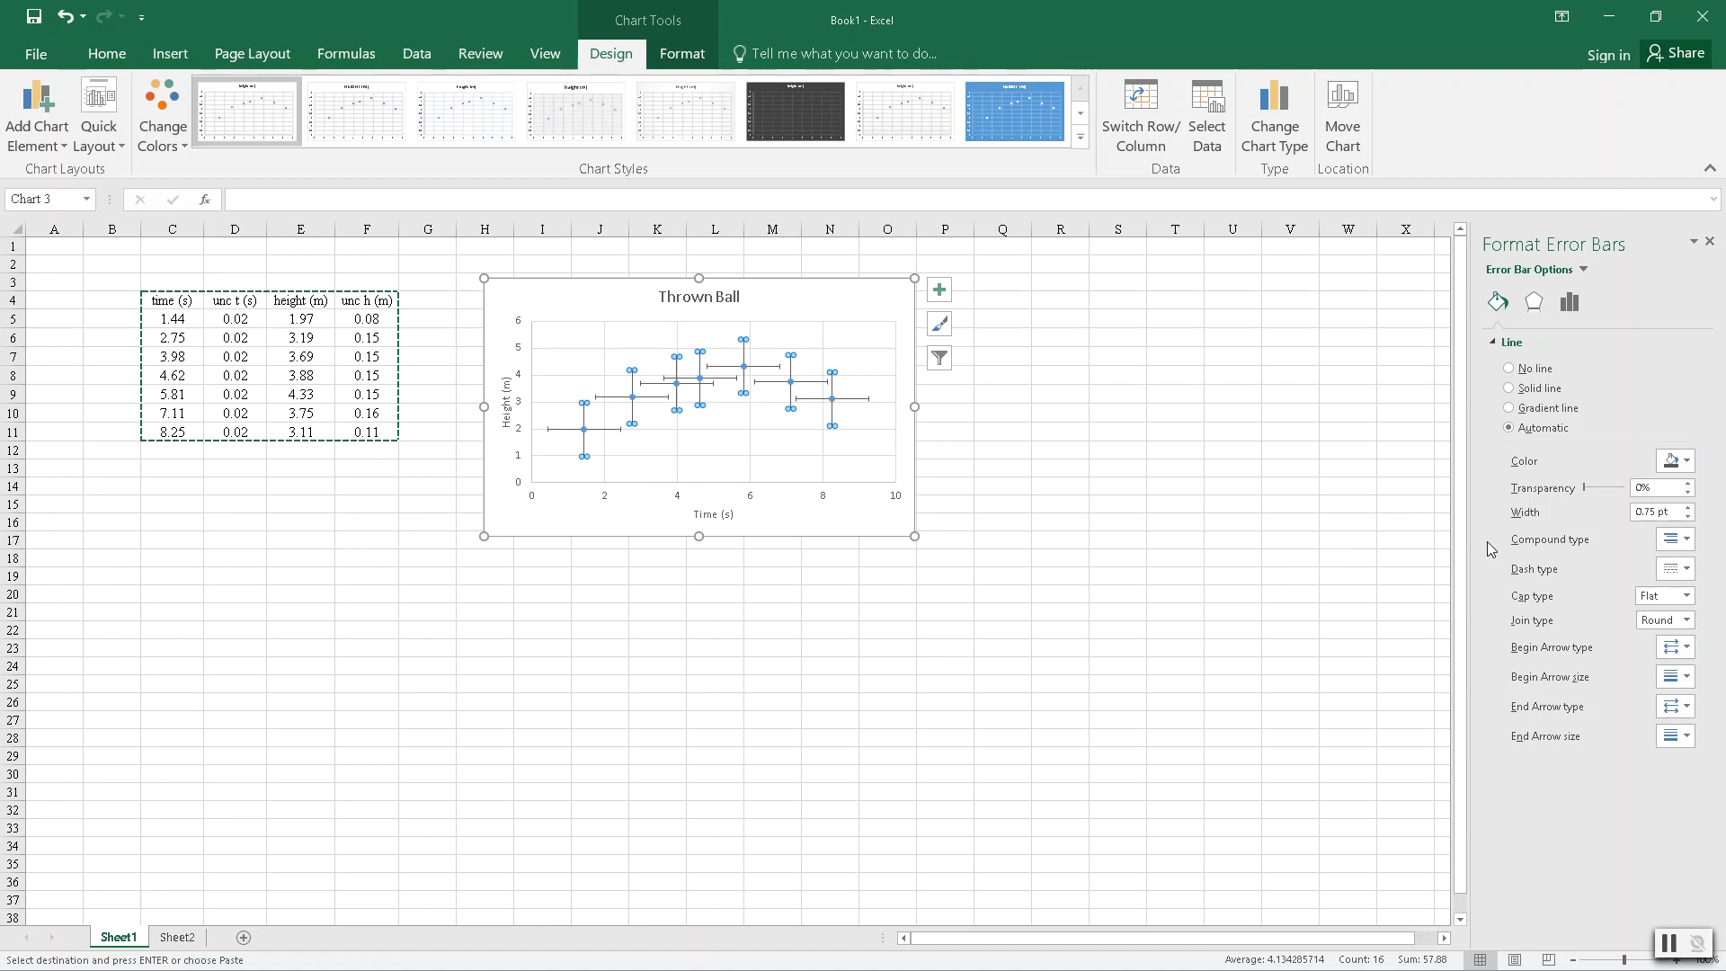
click(1532, 302)
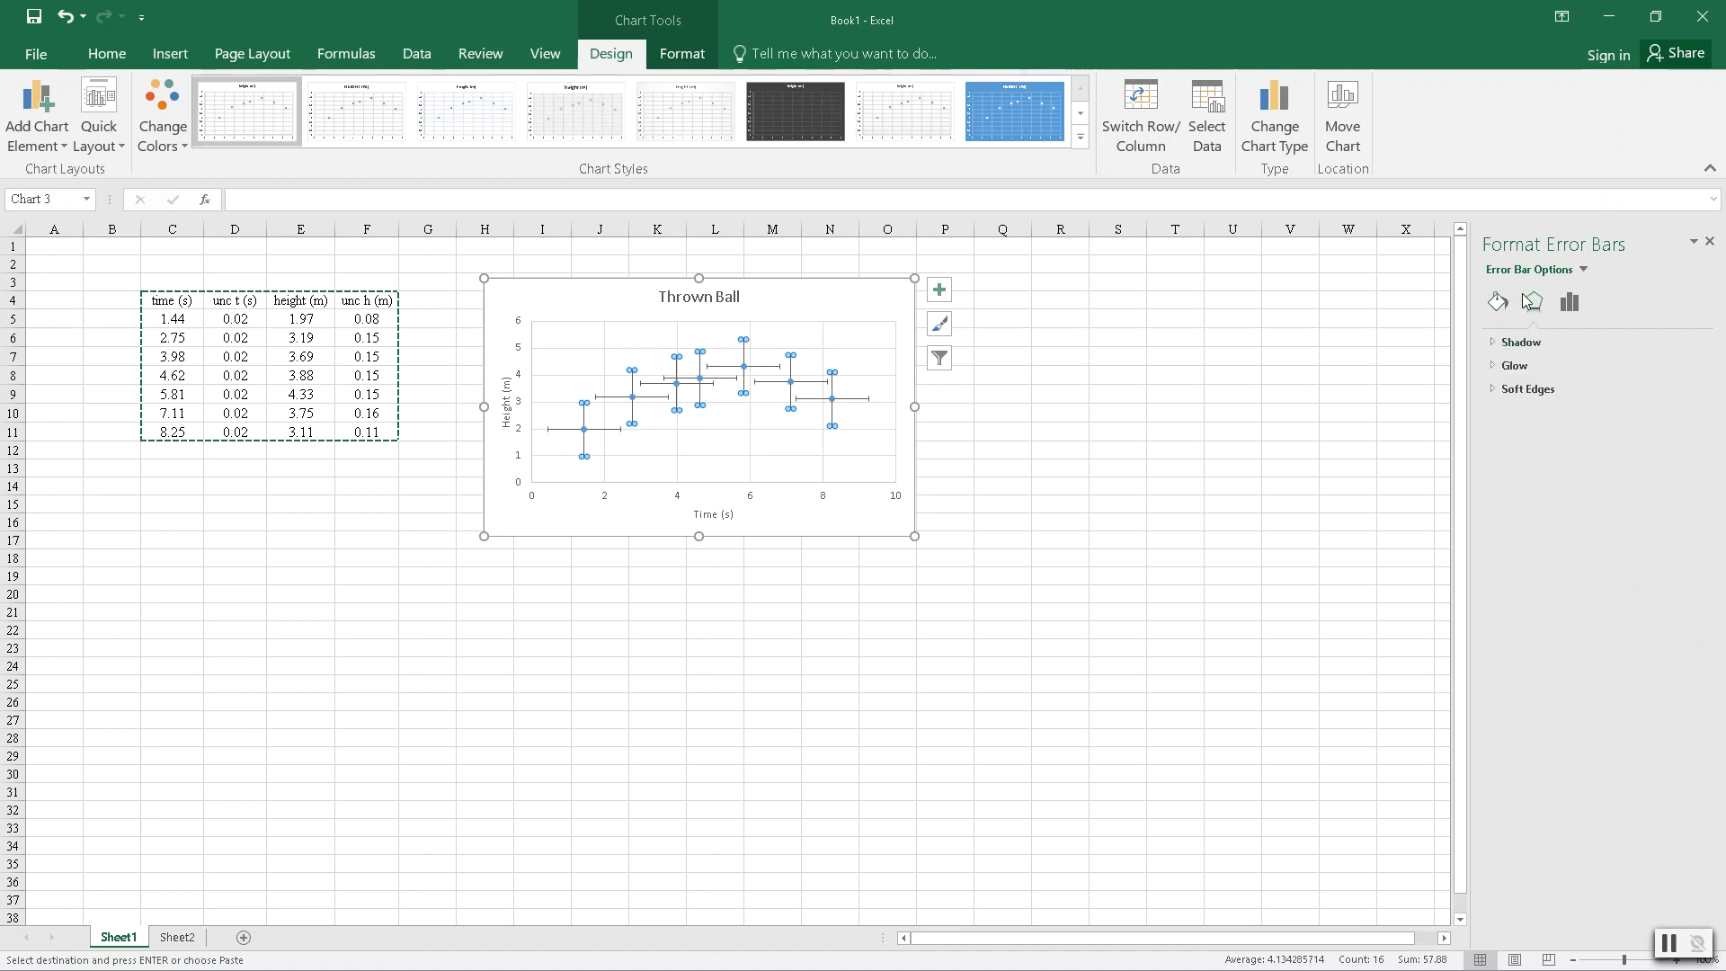
click(1569, 302)
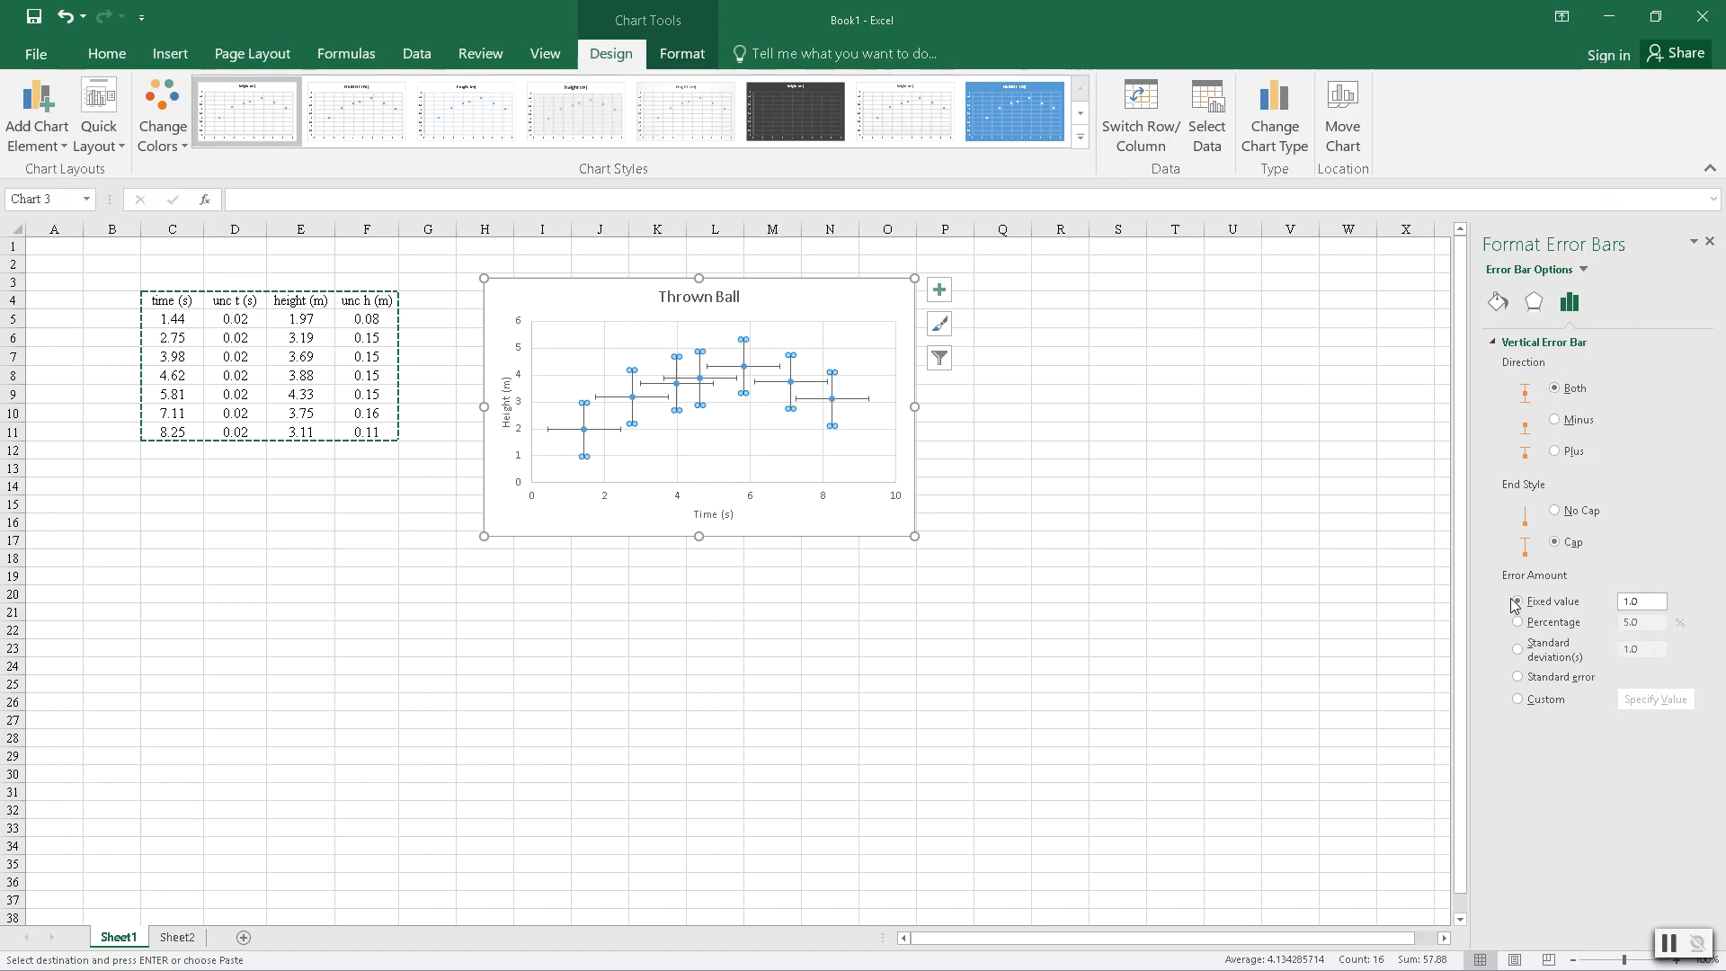
- Set the vertical error bars to custom amounts, using the height uncertainties in F5:F11 for both the positive and negative values
click(1518, 700)
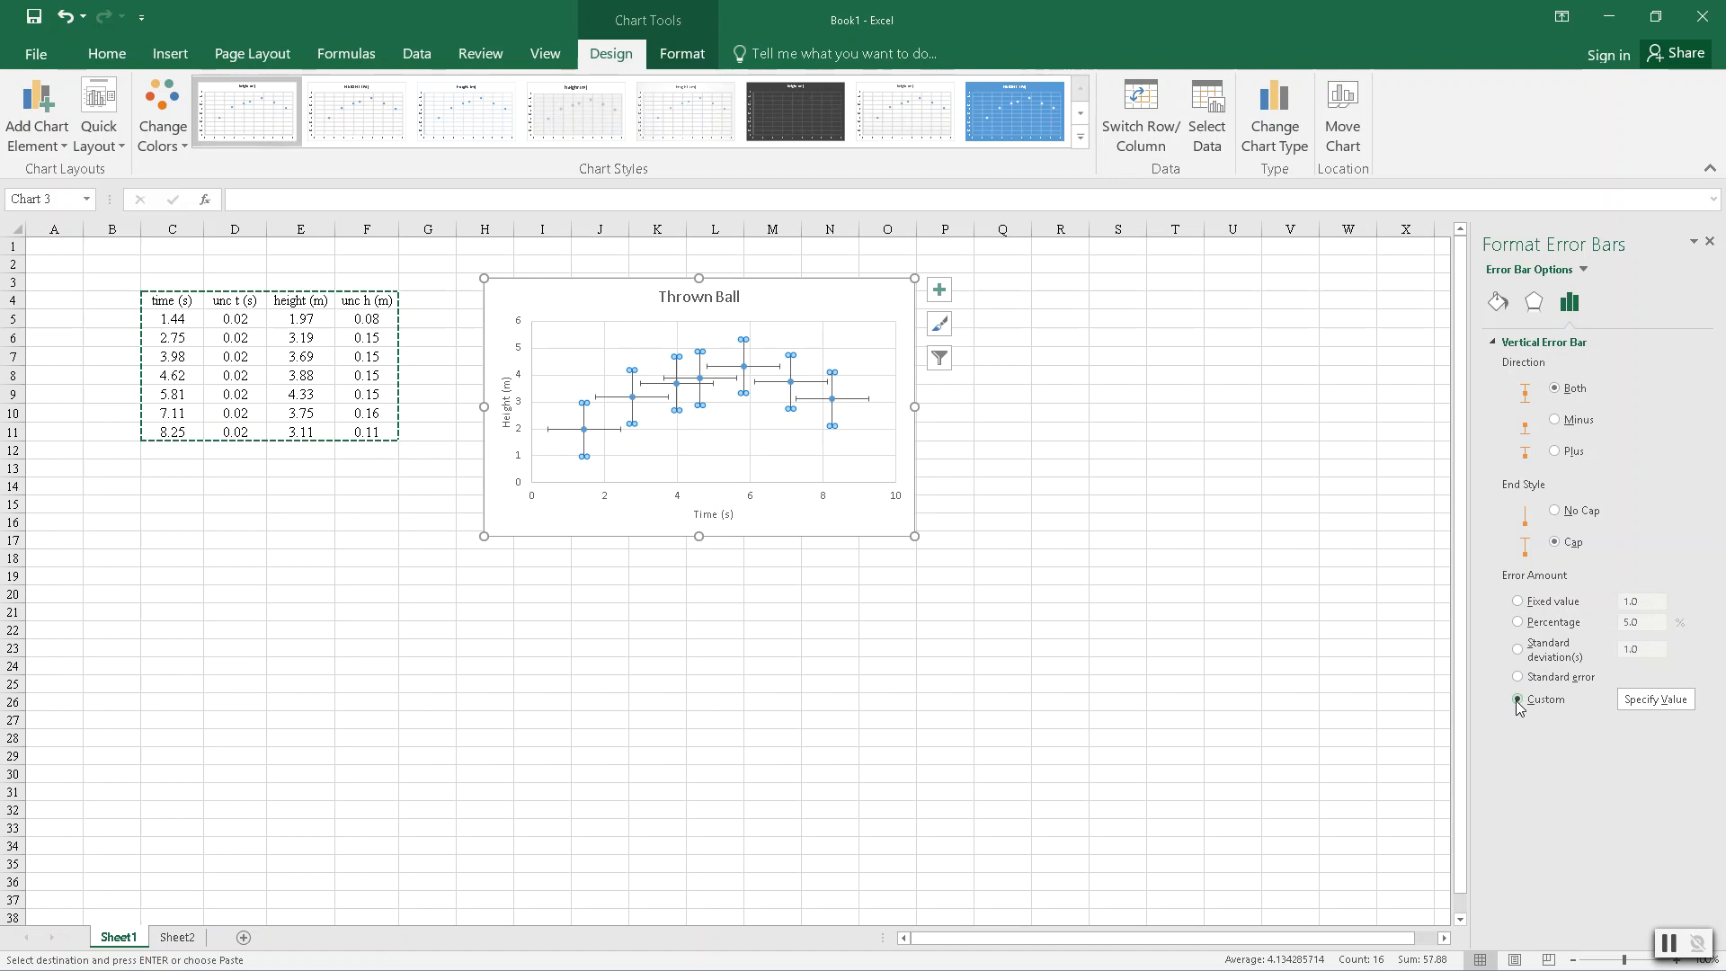
click(1665, 708)
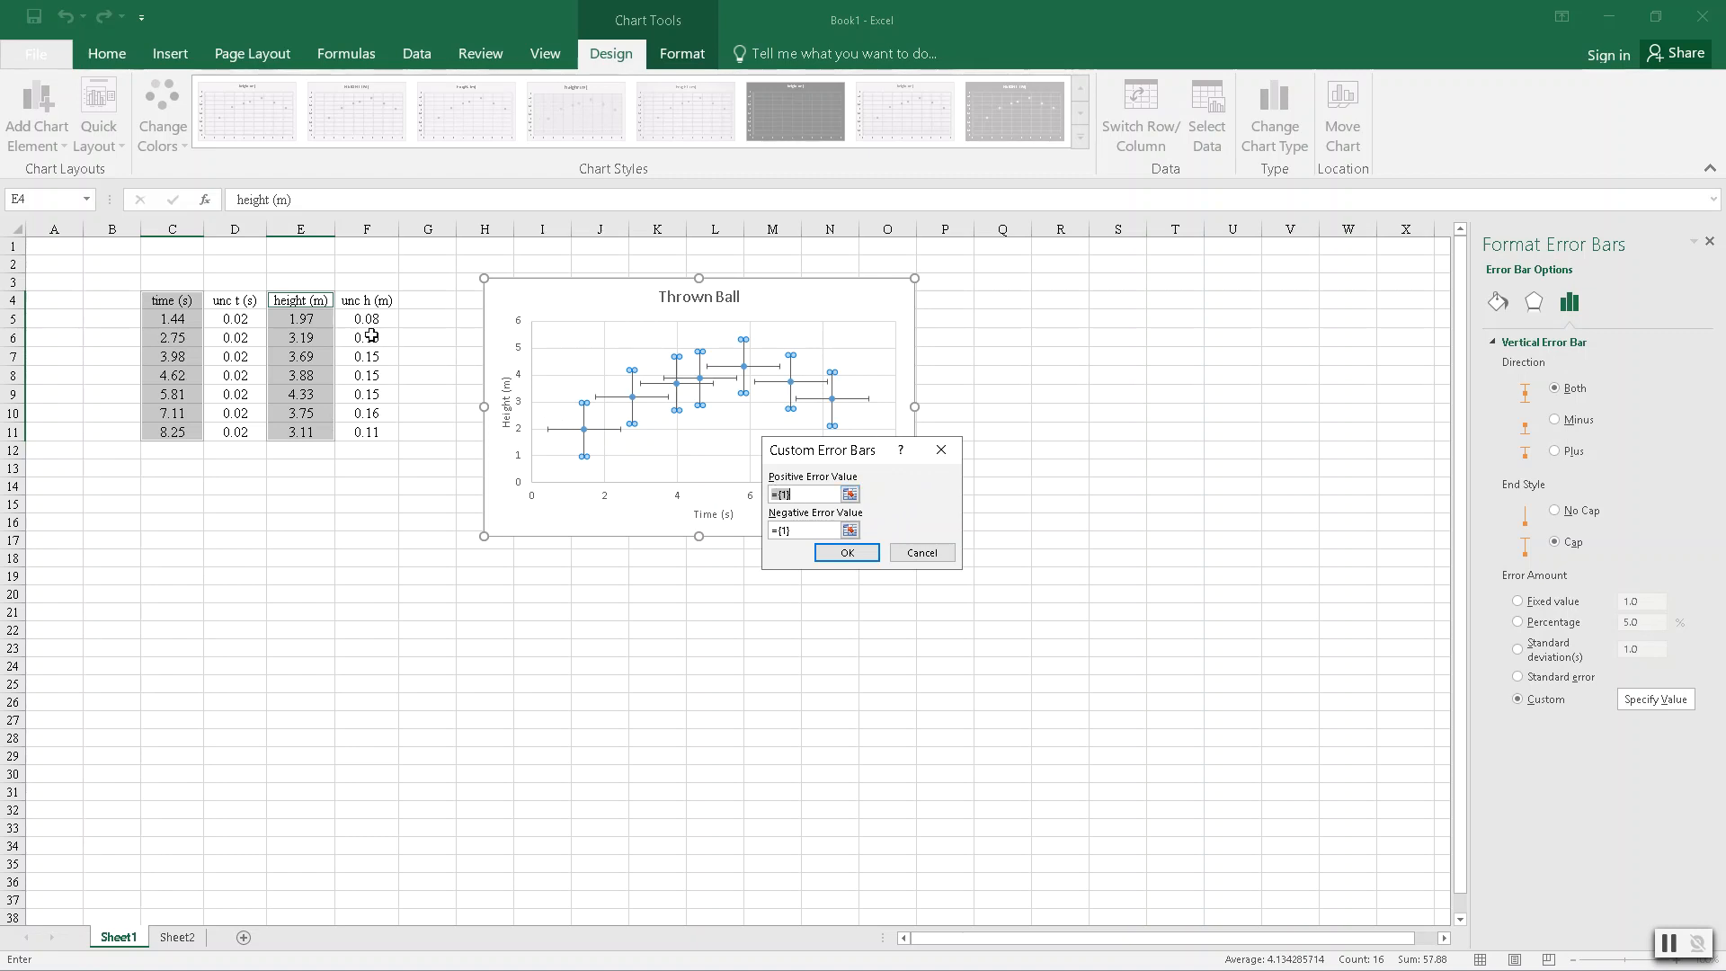
drag(370, 319, 368, 432)
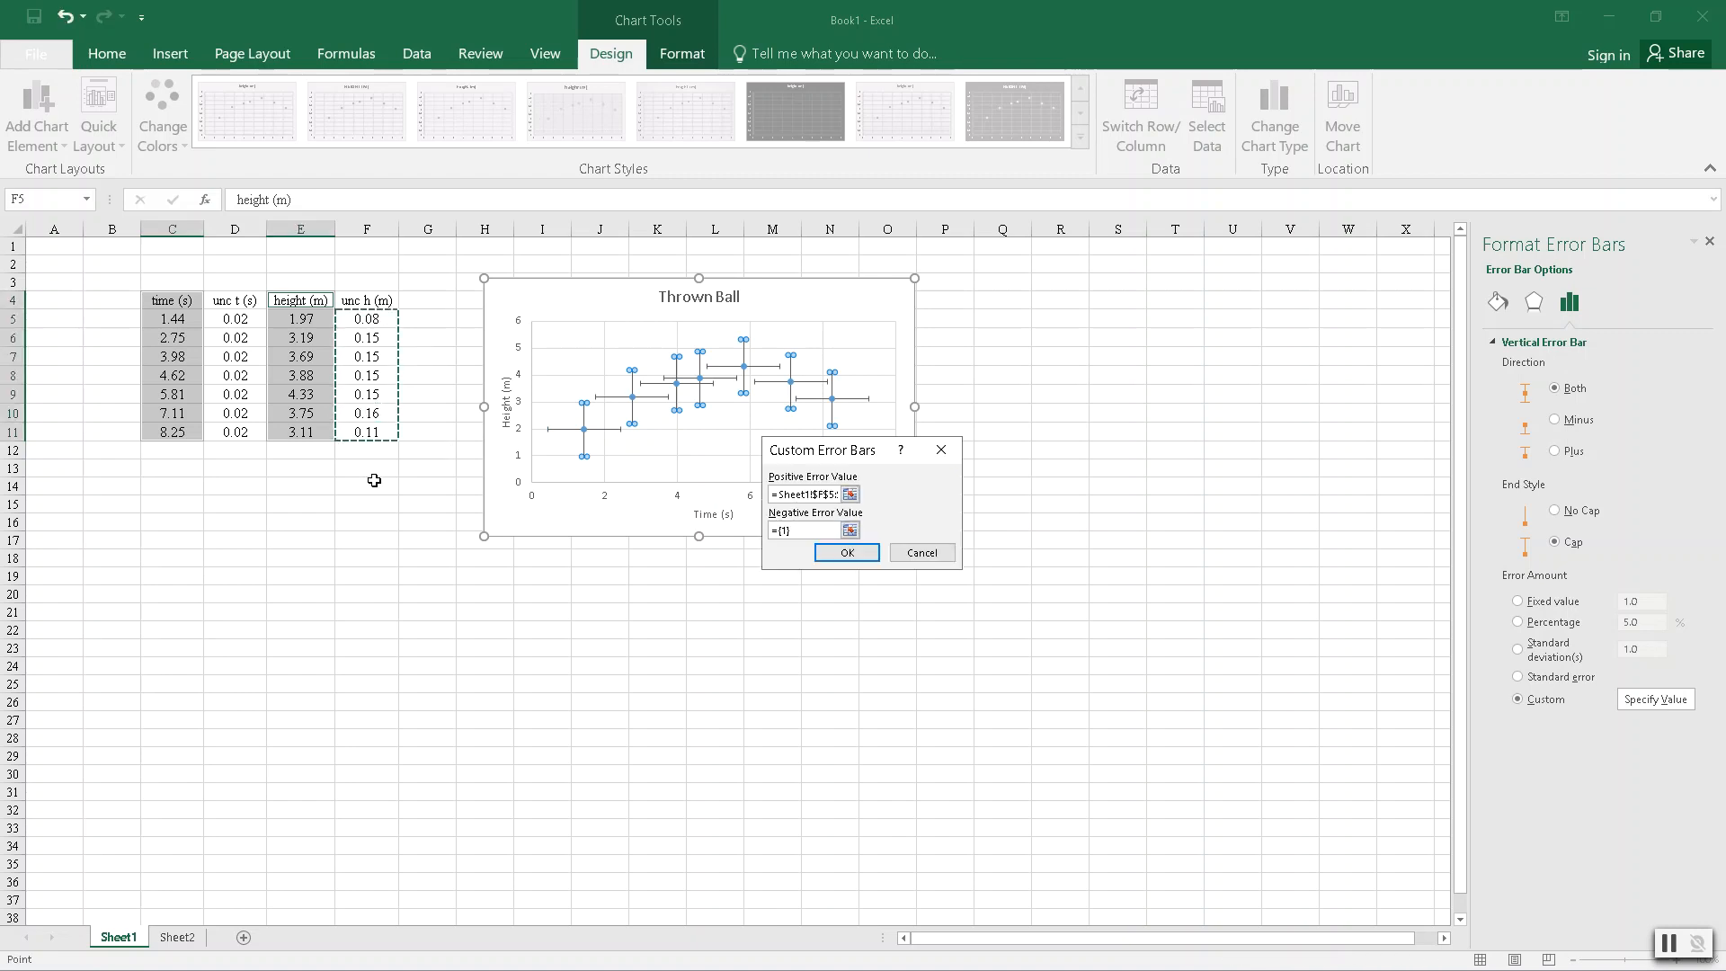
click(796, 529)
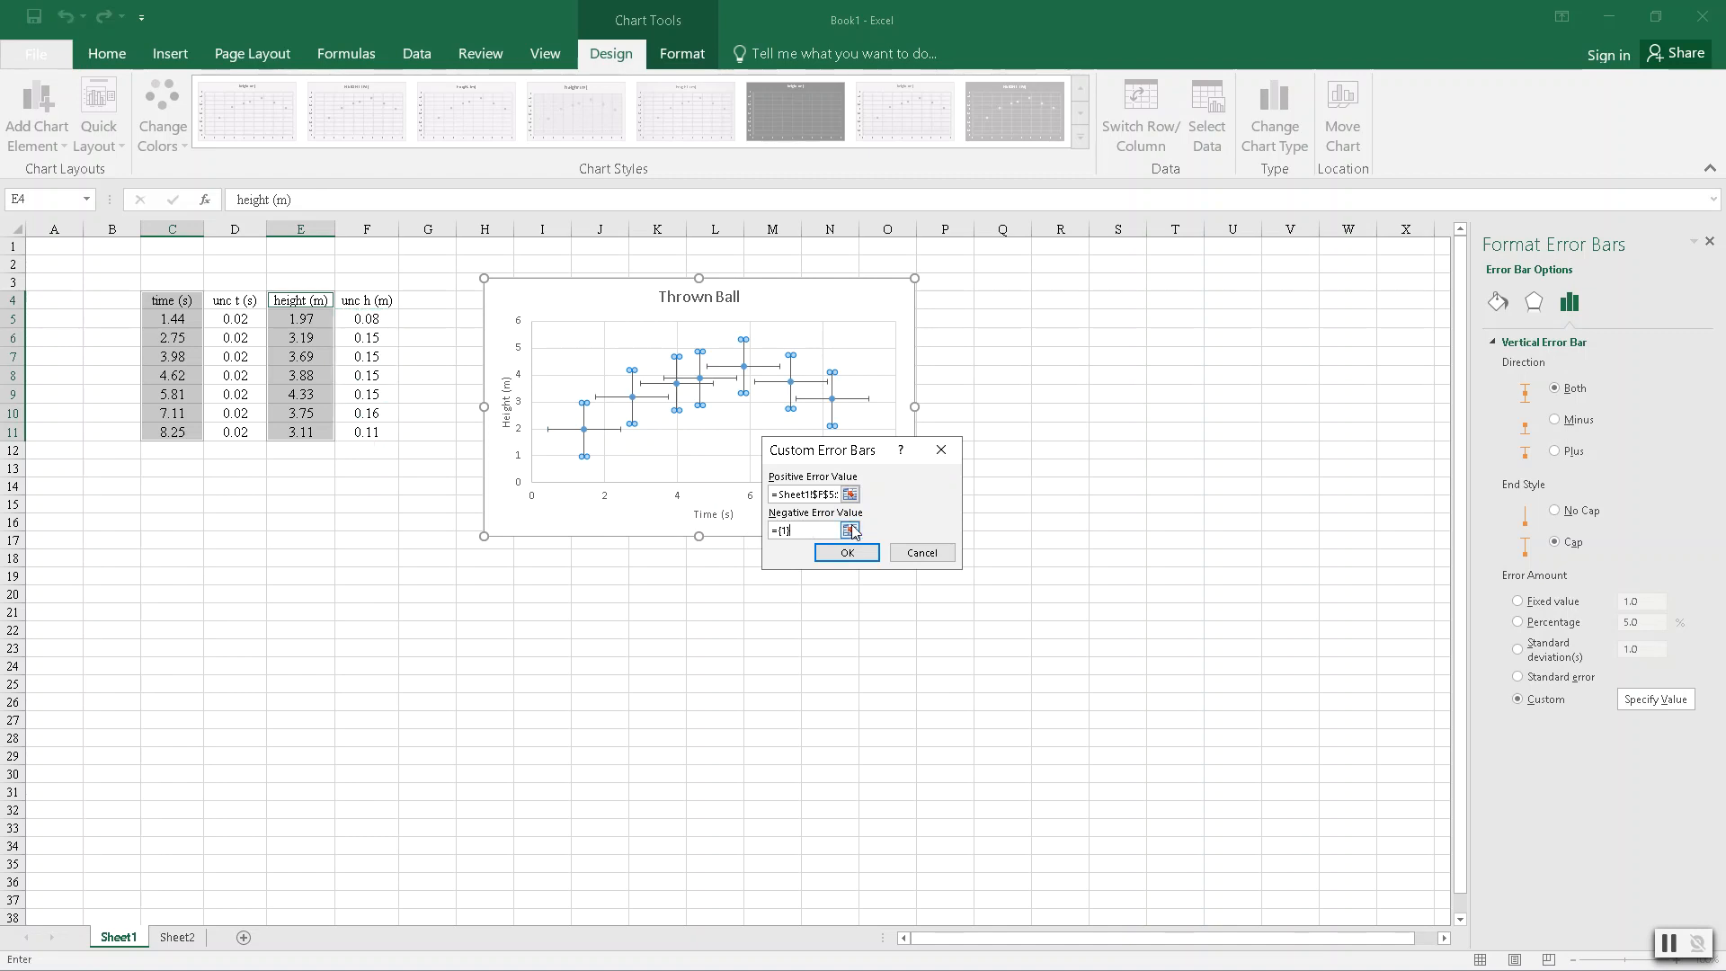
drag(837, 530, 736, 530)
drag(370, 316, 370, 435)
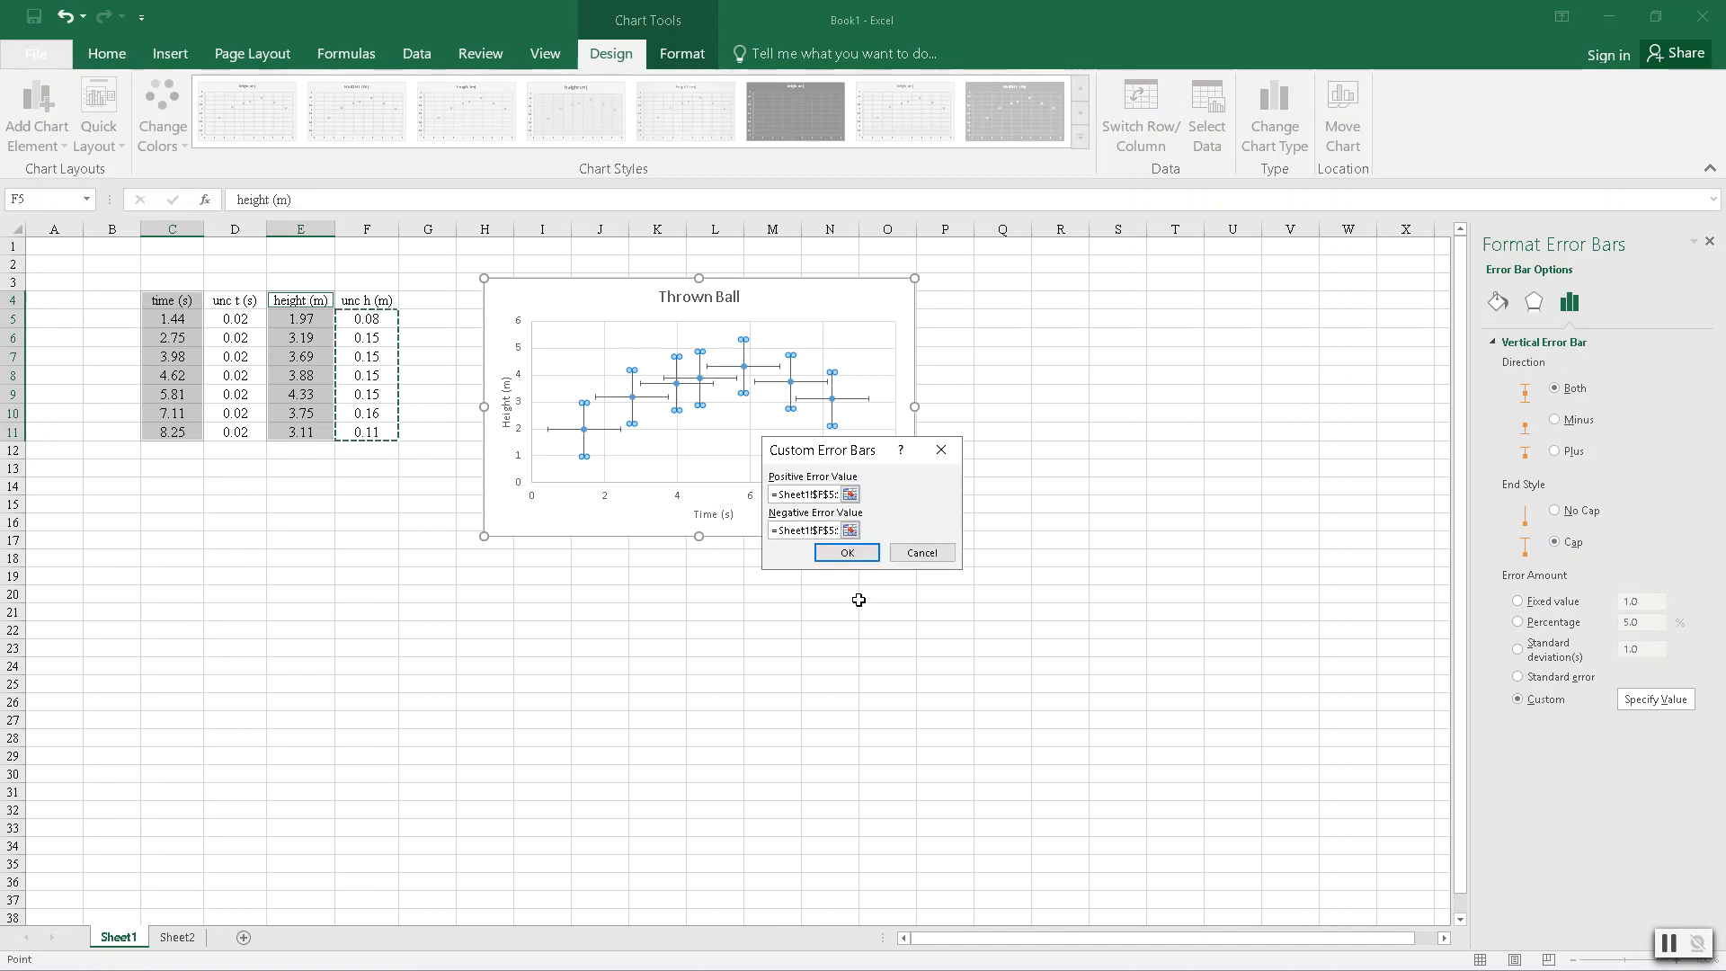
click(847, 553)
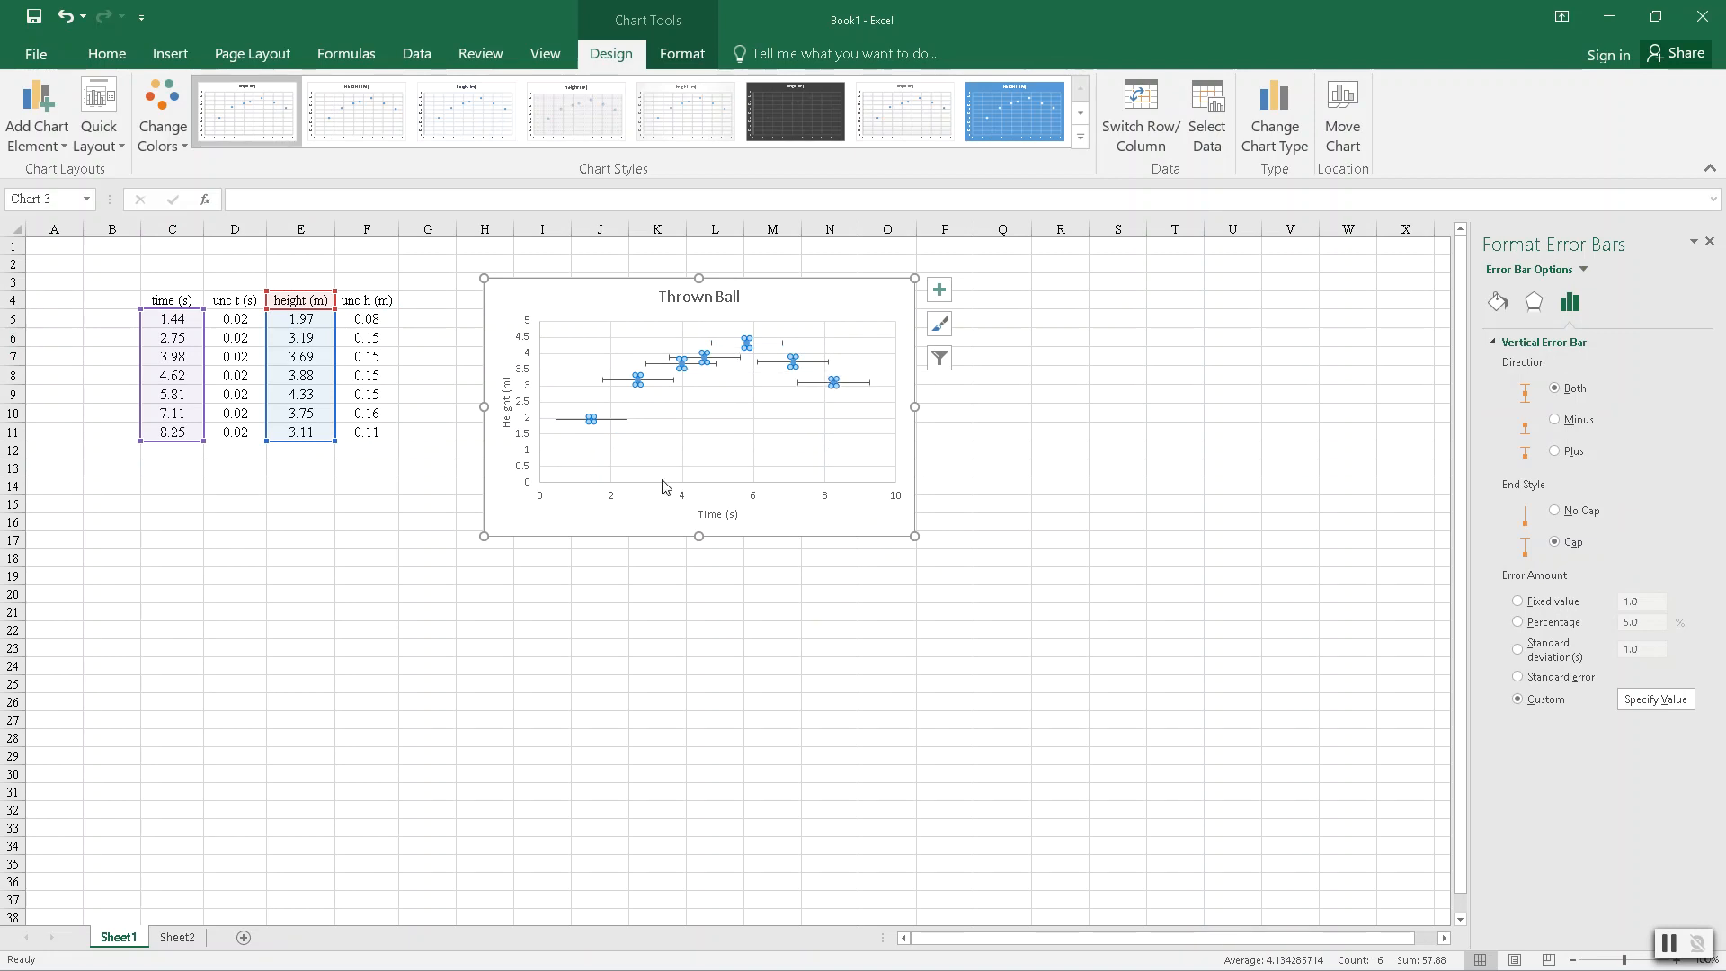
- Switch the horizontal error bars to custom amounts and use the time uncertainties in D5:D11 as the positive error value
click(1496, 347)
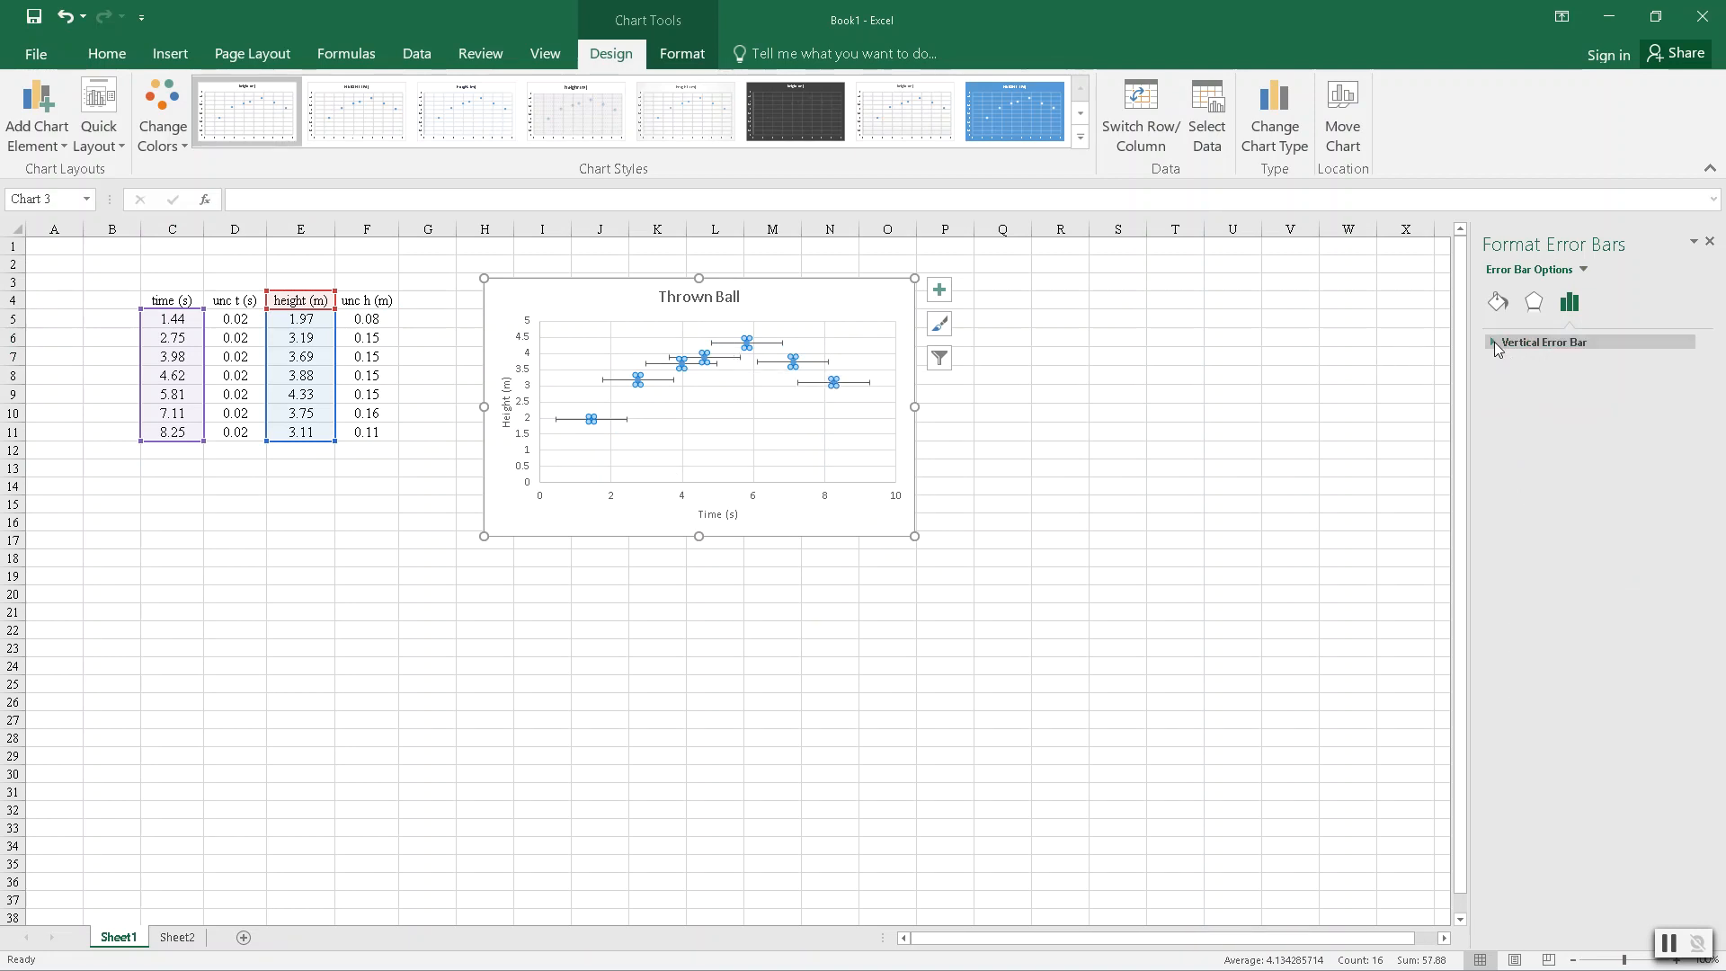
click(1495, 347)
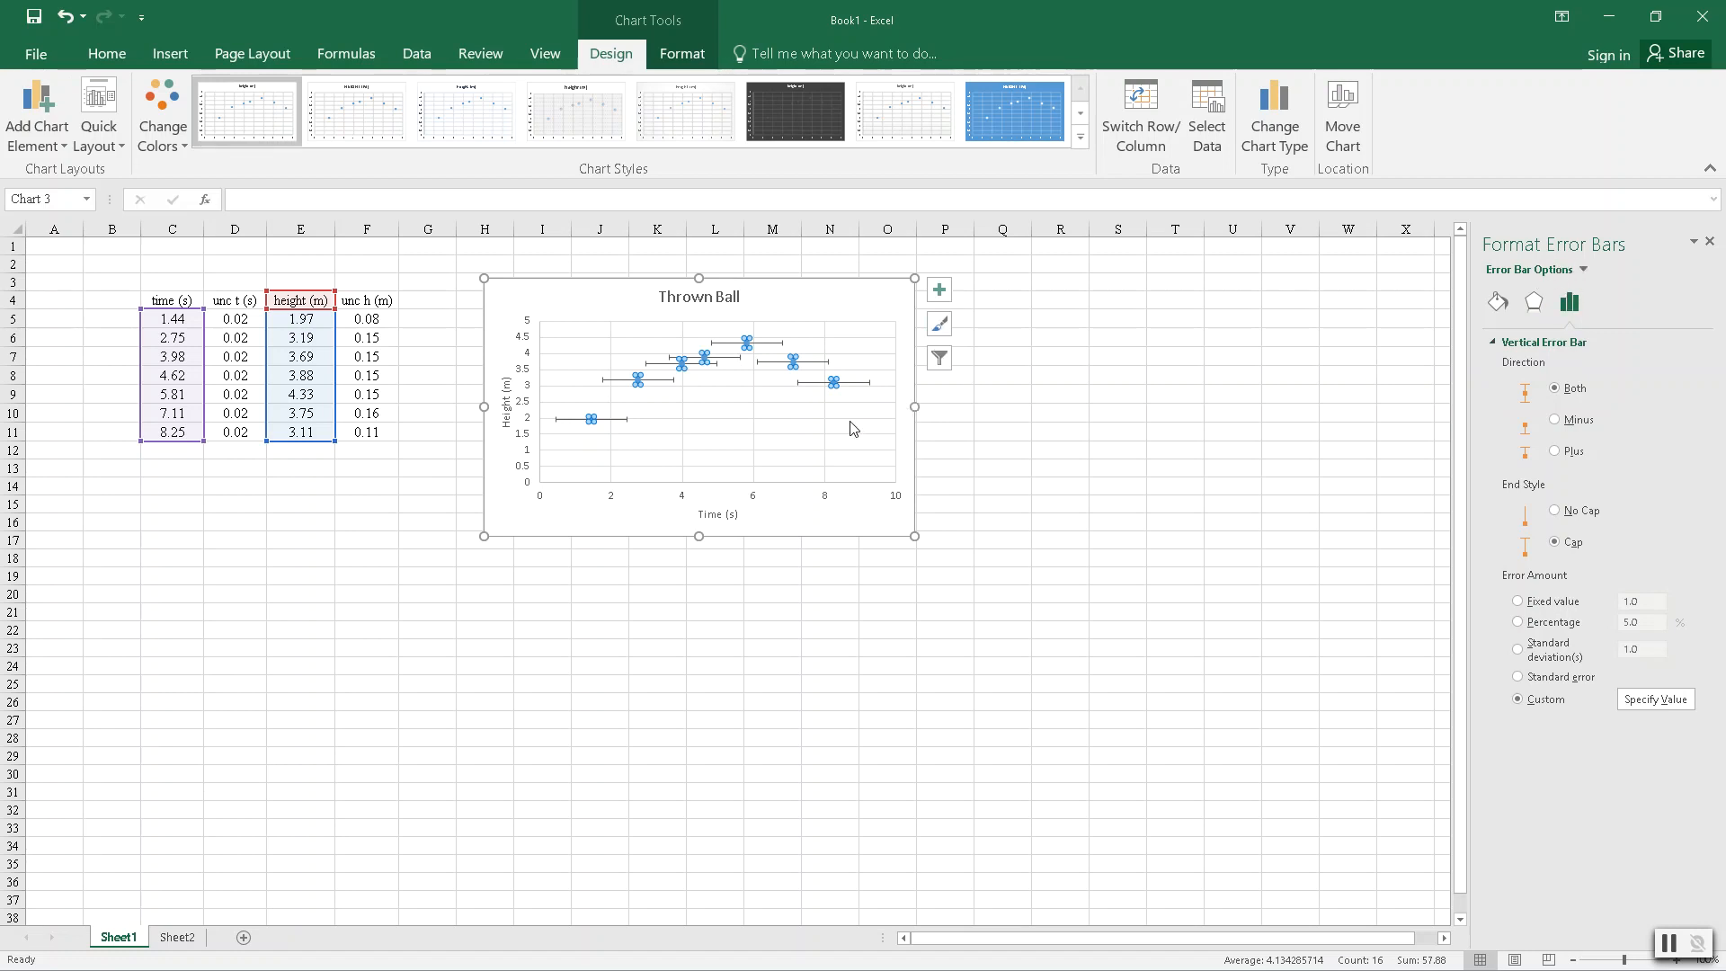
click(855, 382)
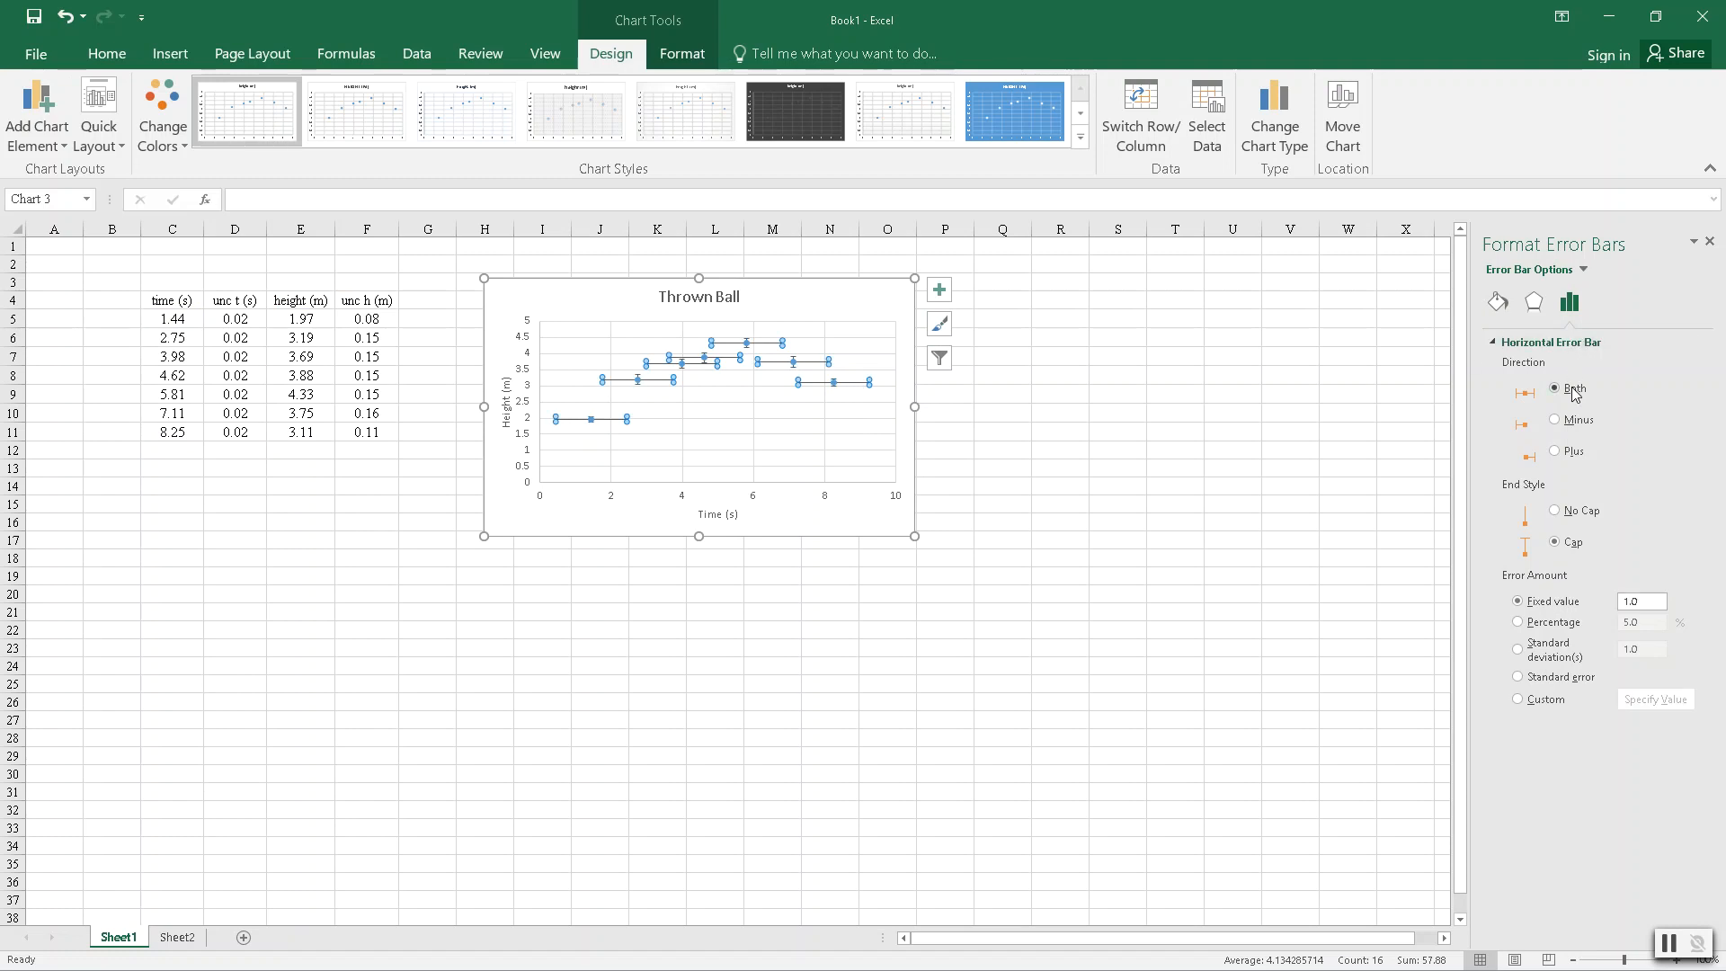
click(1517, 700)
click(1655, 700)
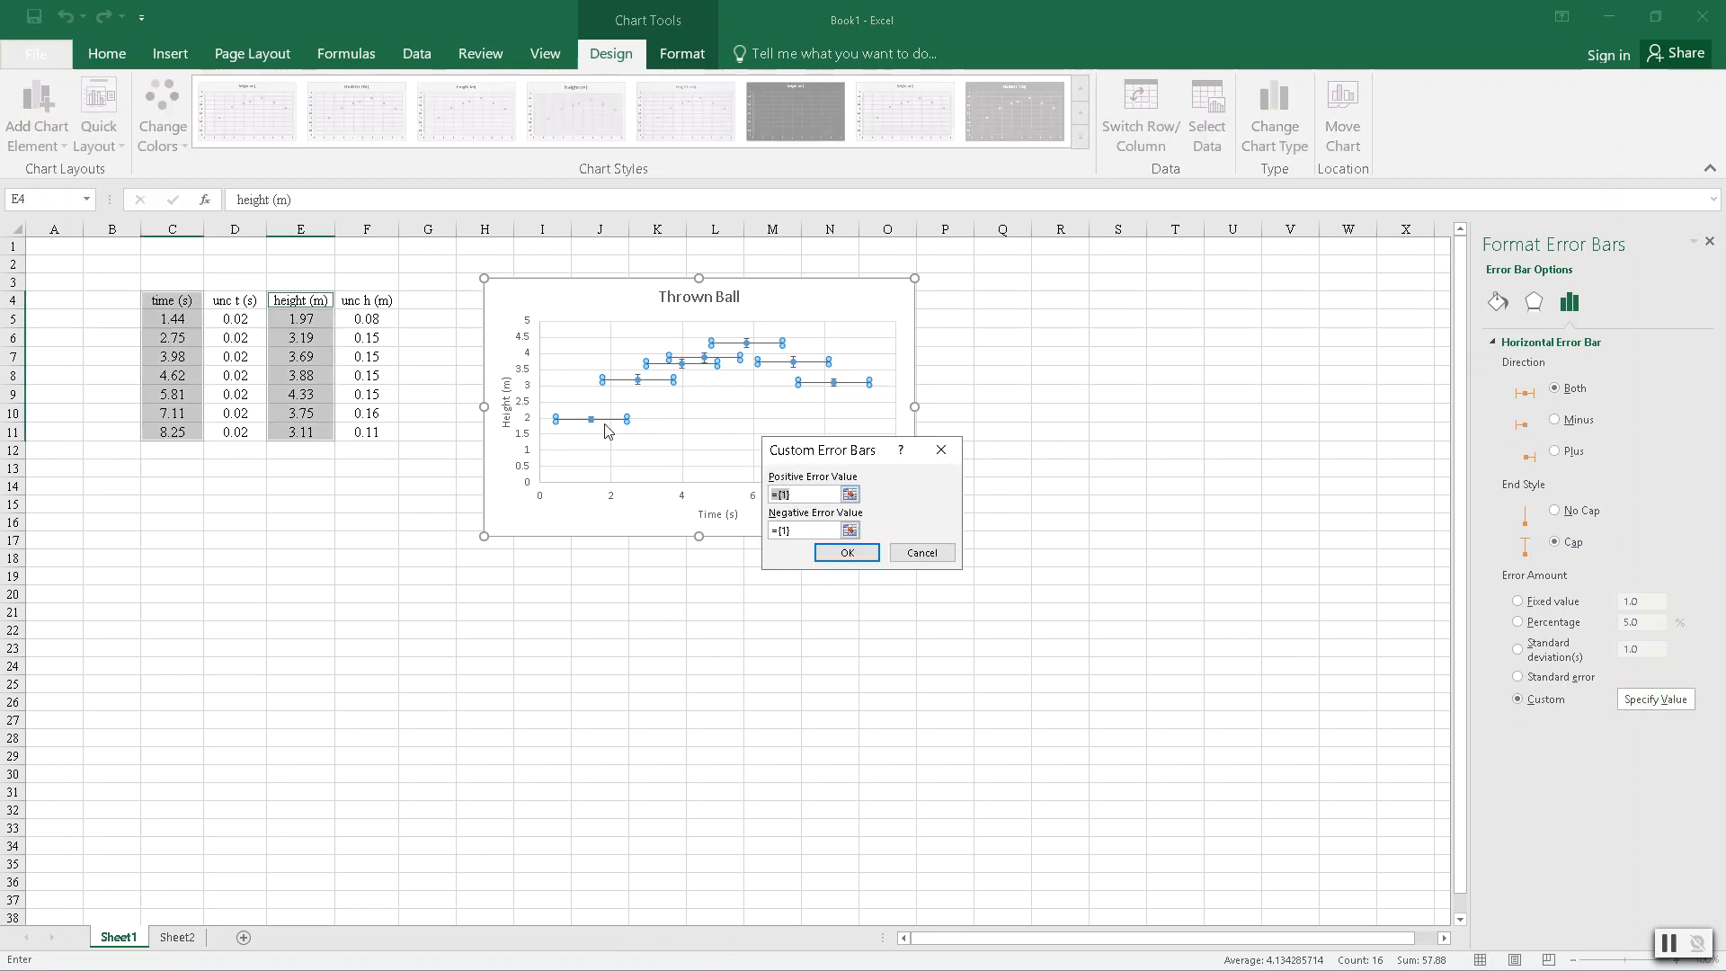
click(240, 313)
drag(240, 313, 234, 432)
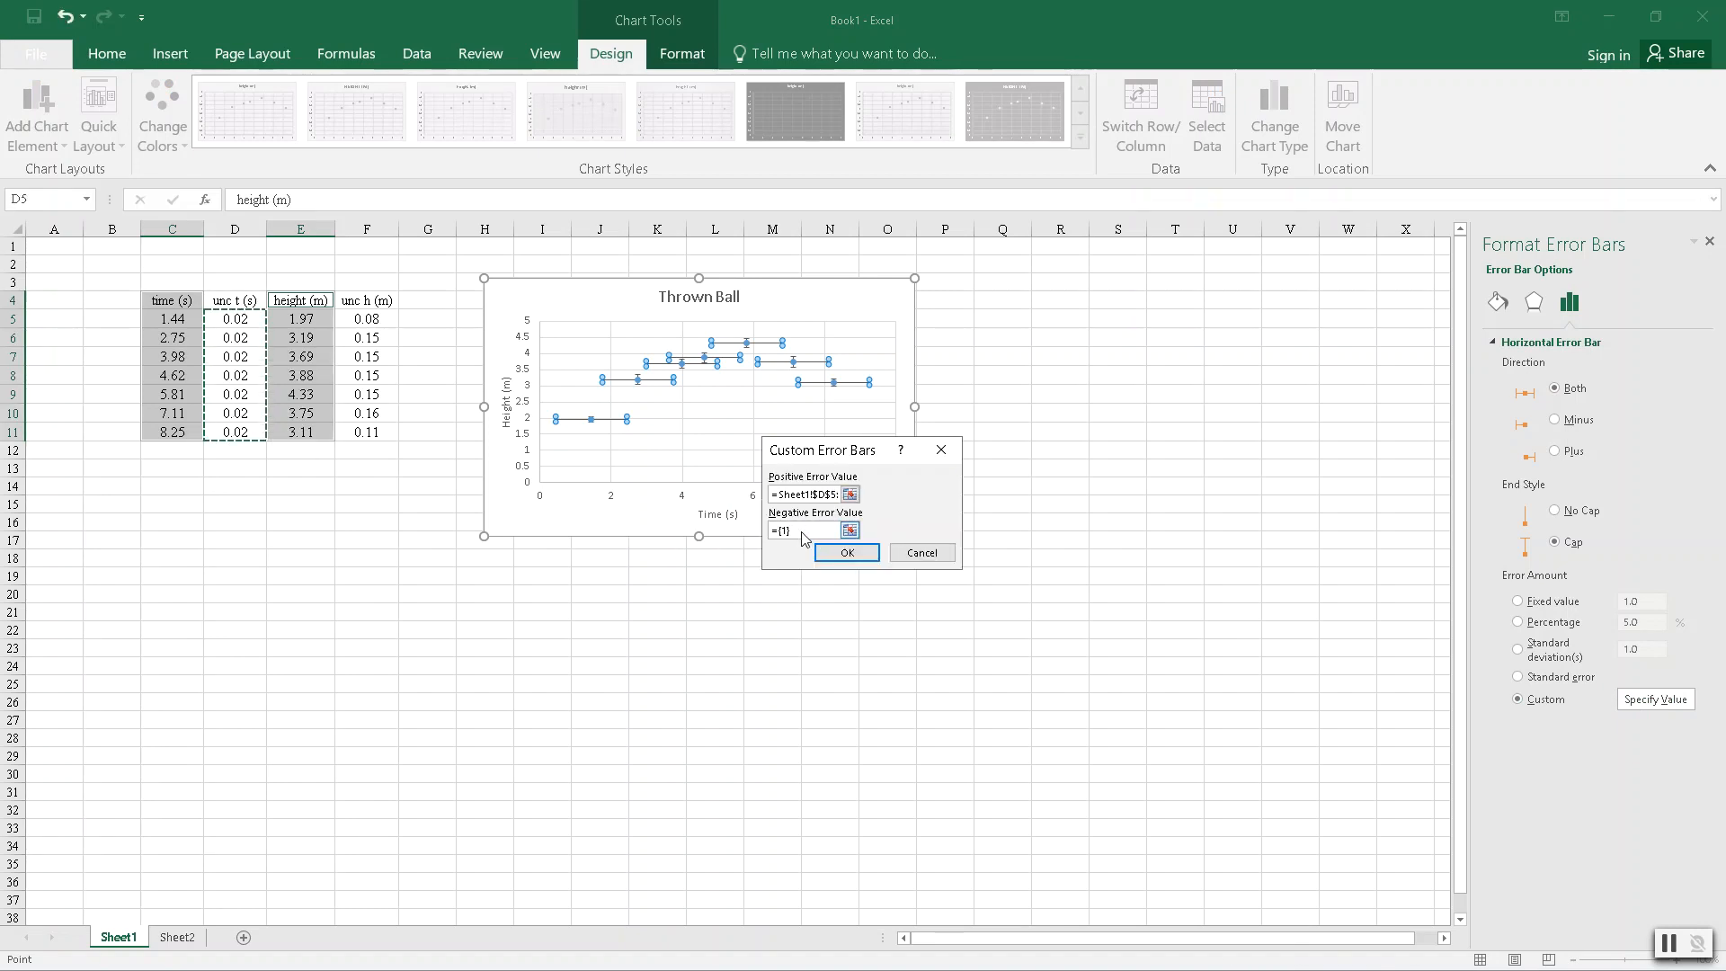
- Set the horizontal error bars' negative error value to the time uncertainties in D5:D11 and apply the custom values
drag(799, 532, 752, 530)
text(={1}+)
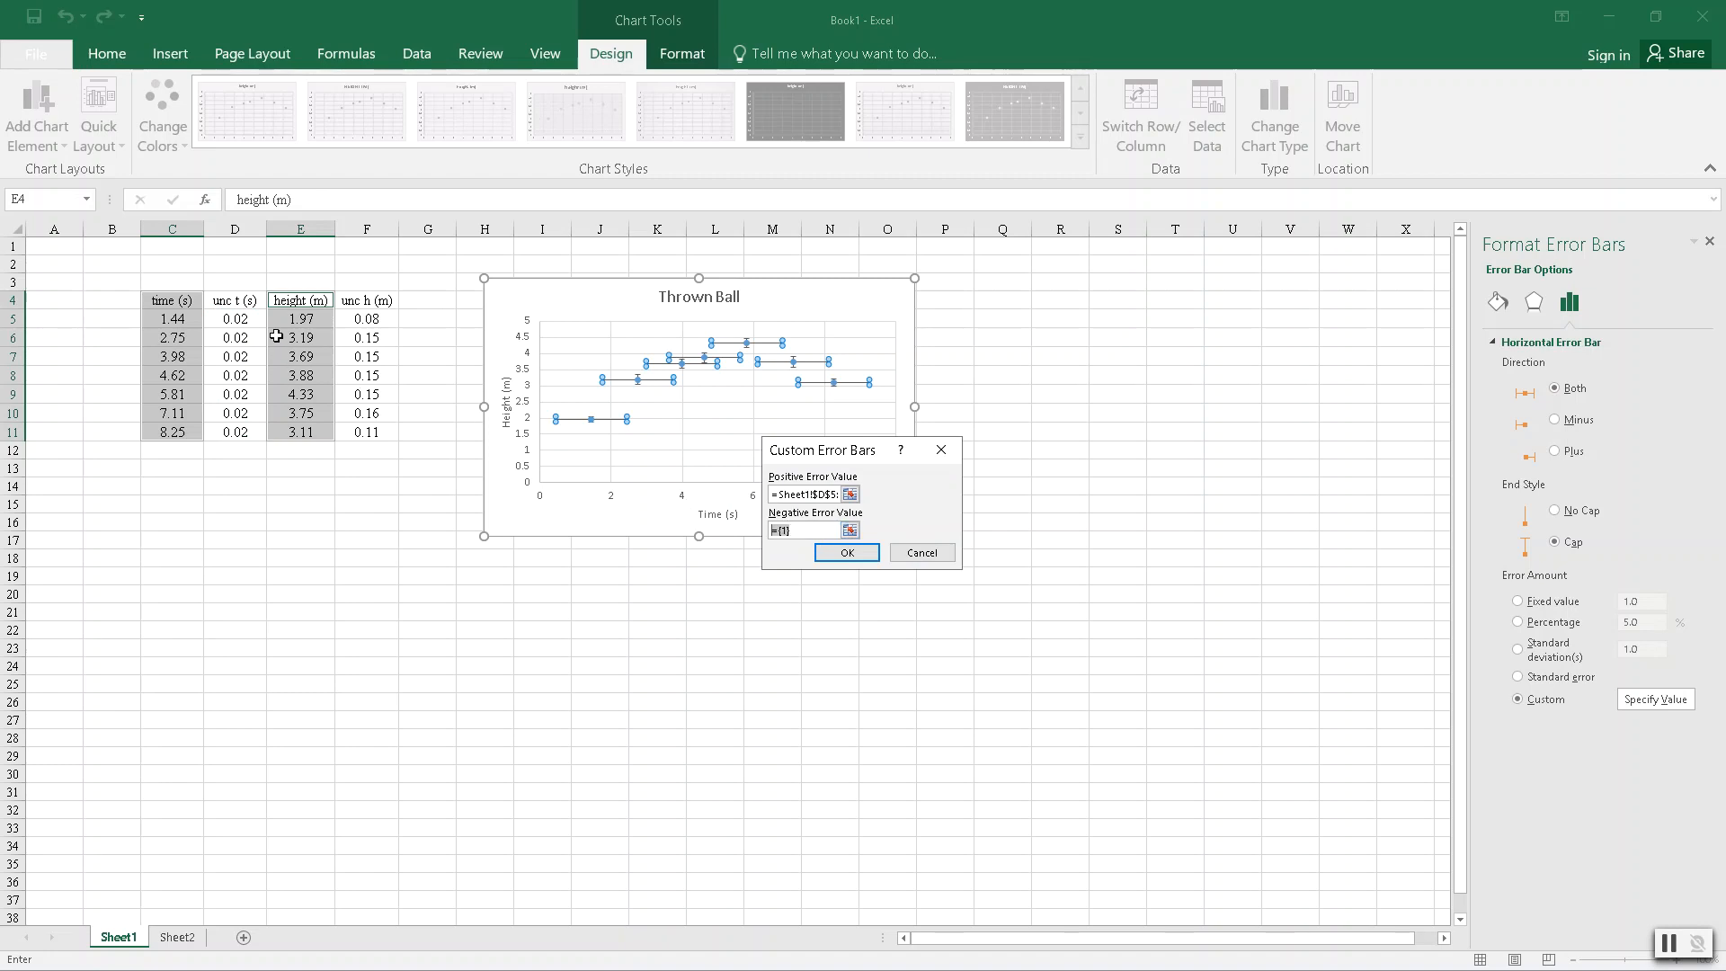
drag(235, 318, 241, 432)
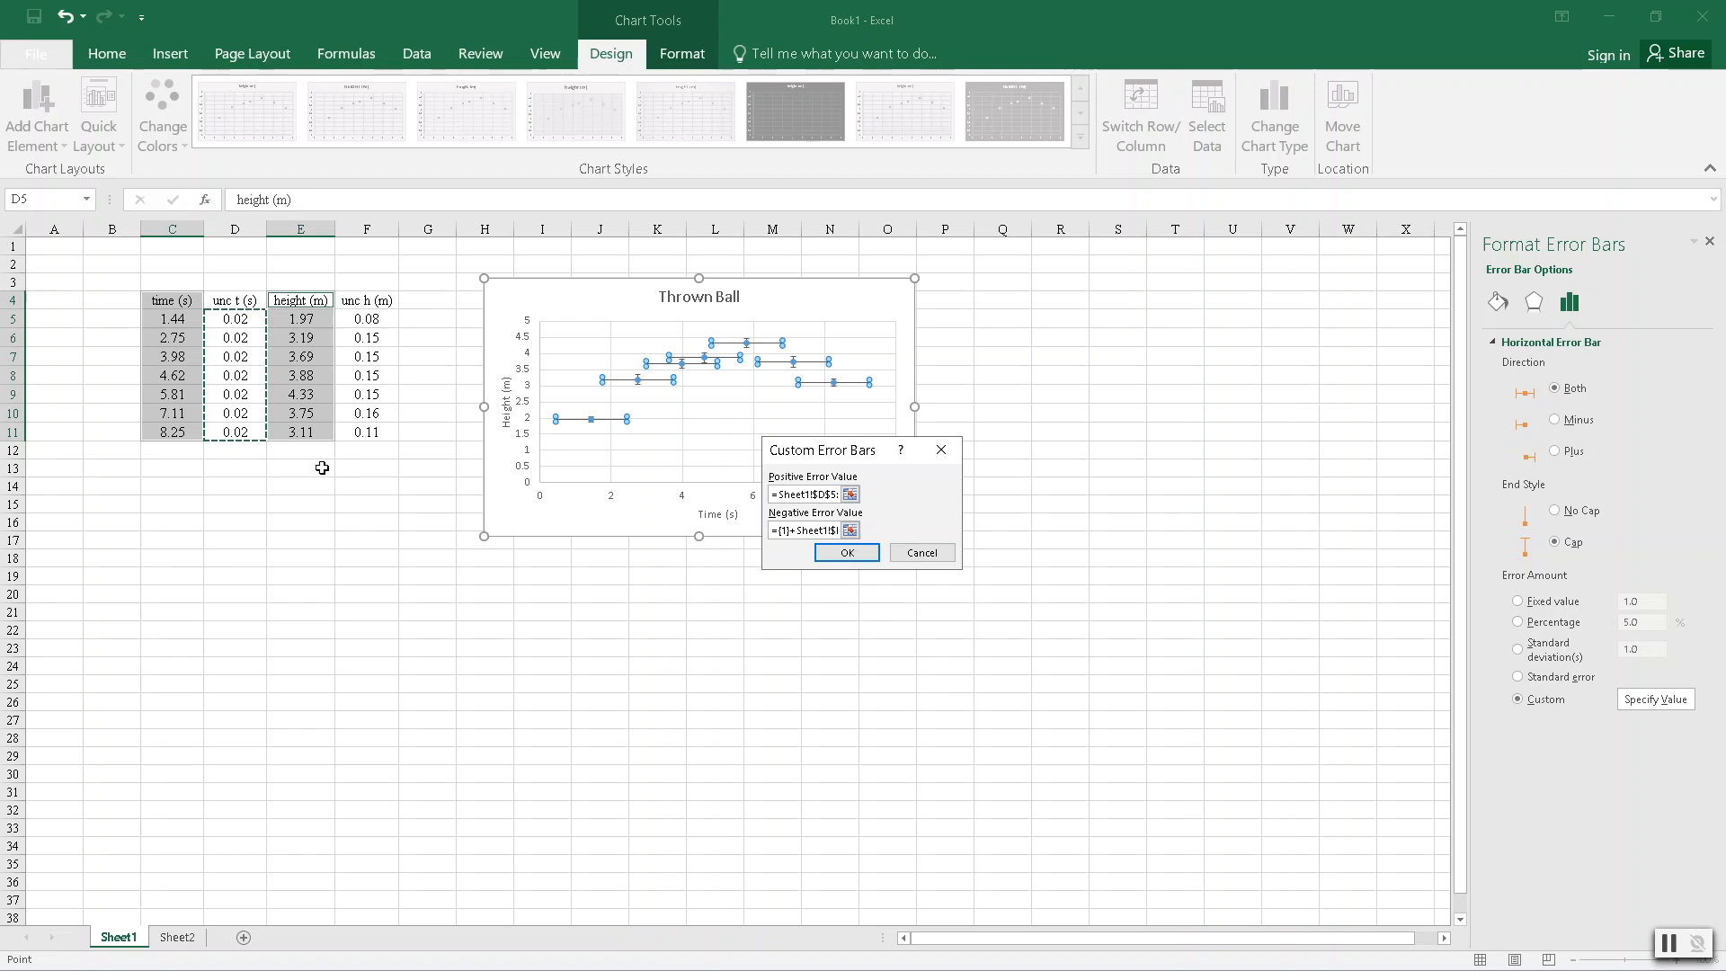
click(856, 556)
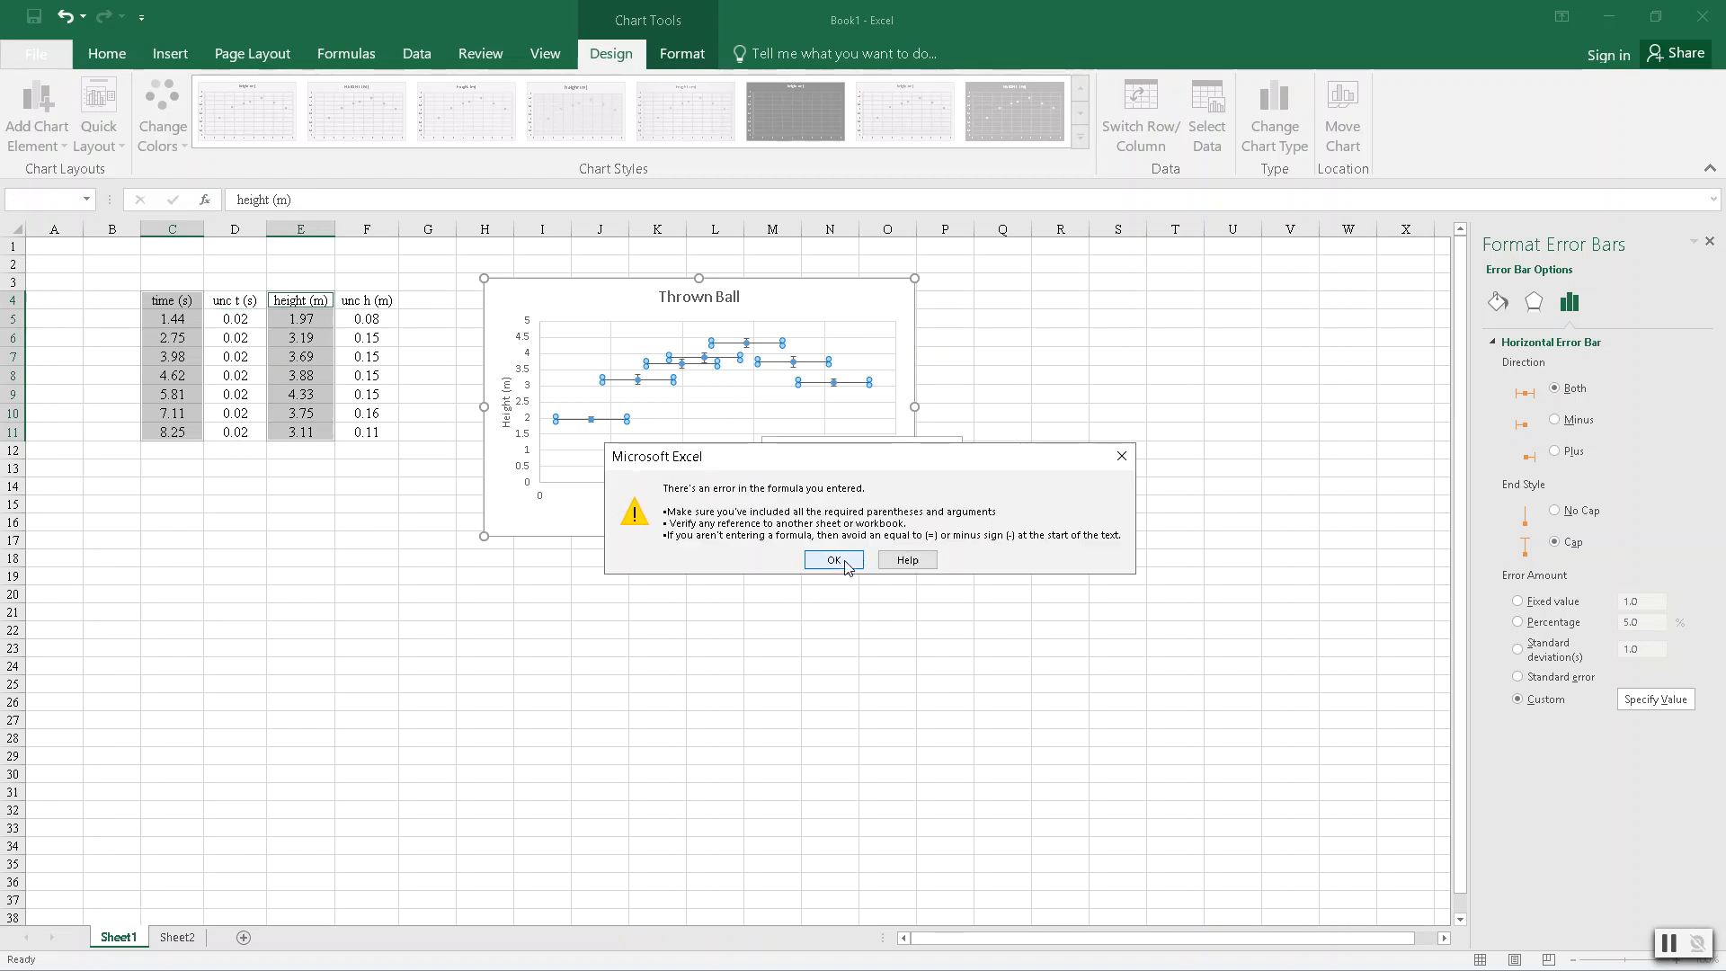
click(834, 560)
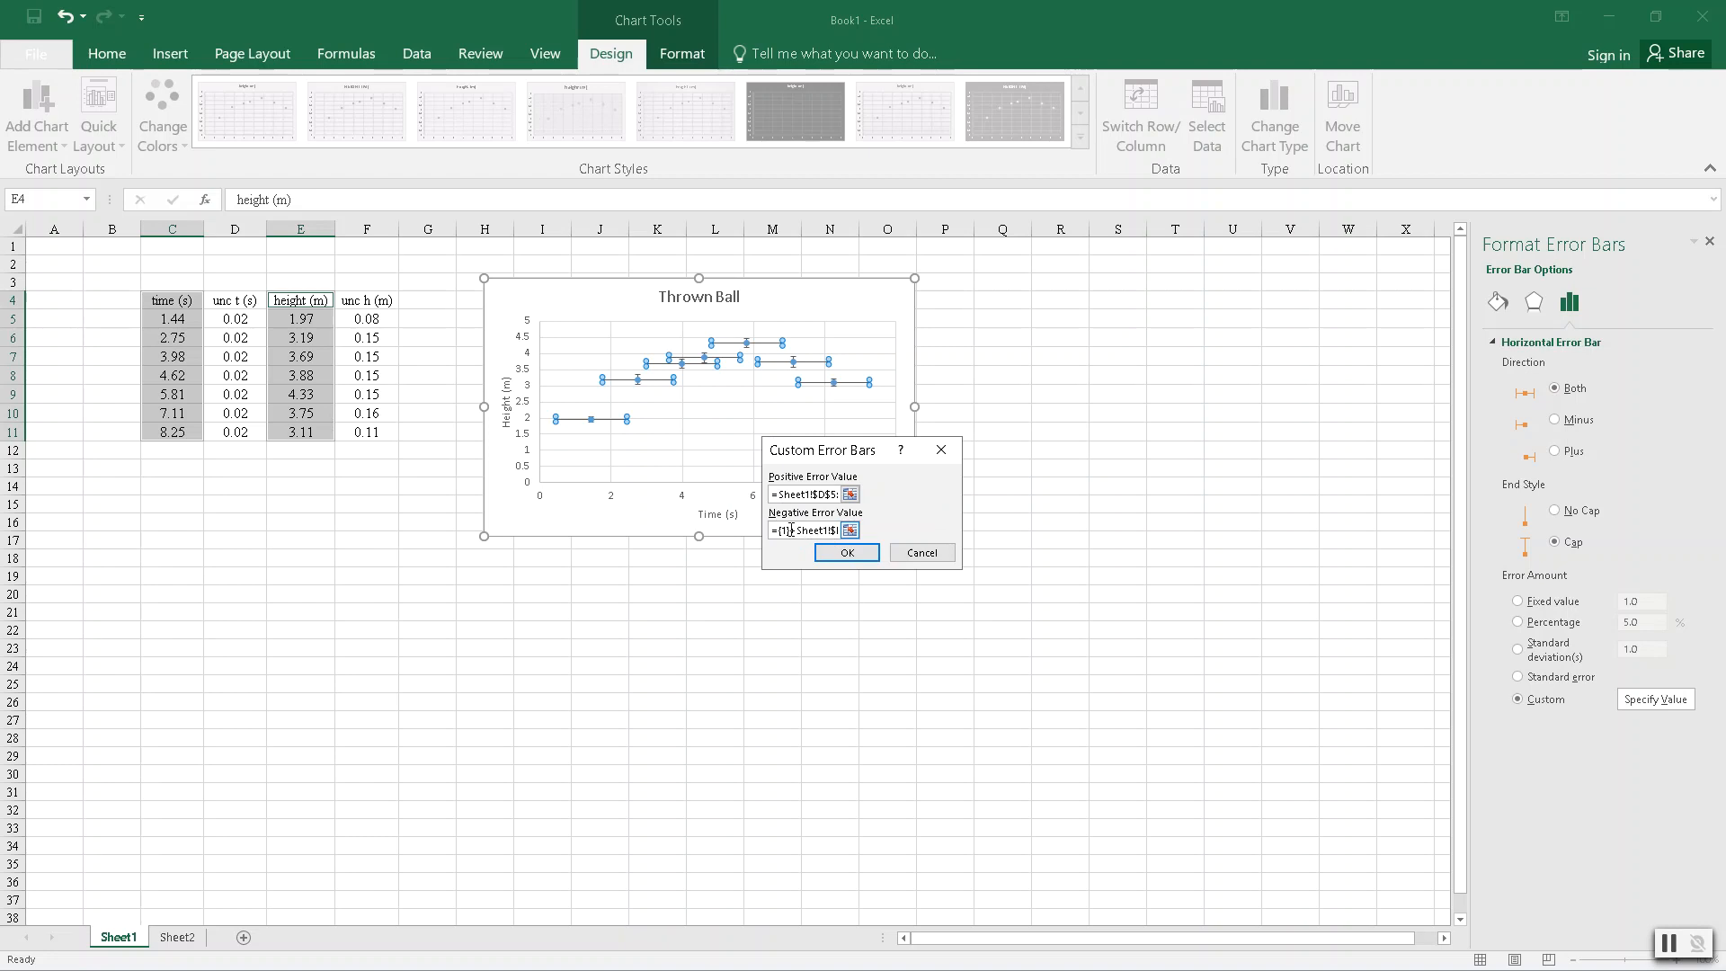
drag(796, 531, 781, 531)
key(BackSpace)
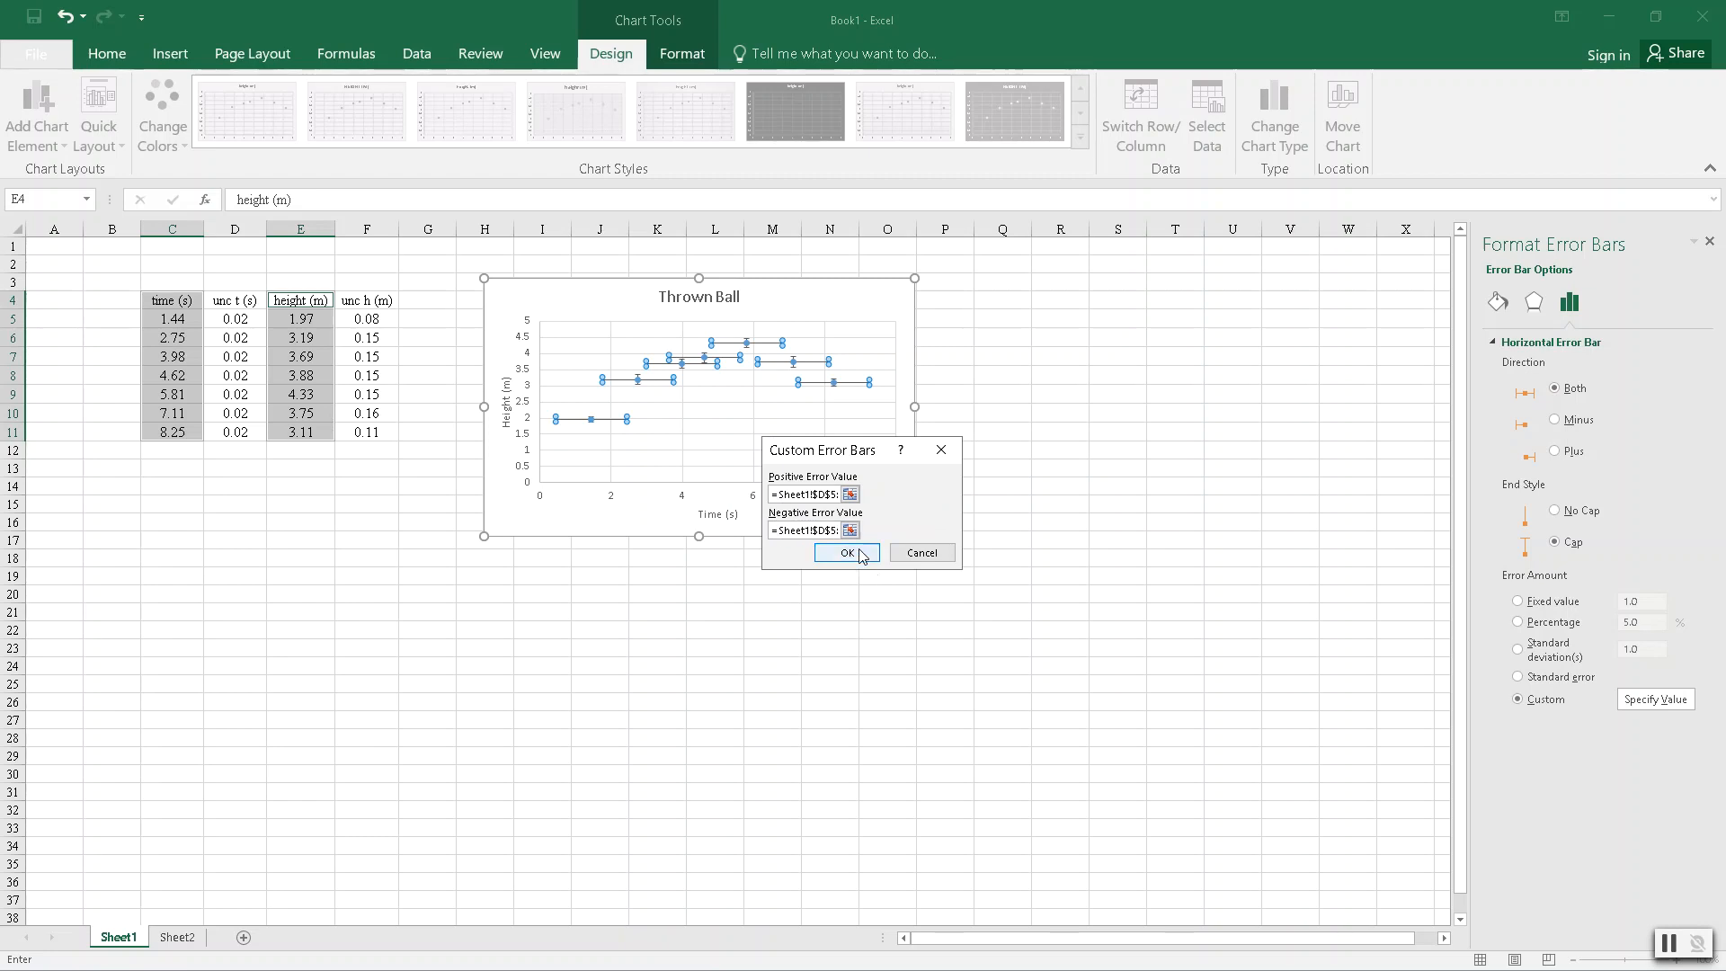
click(847, 553)
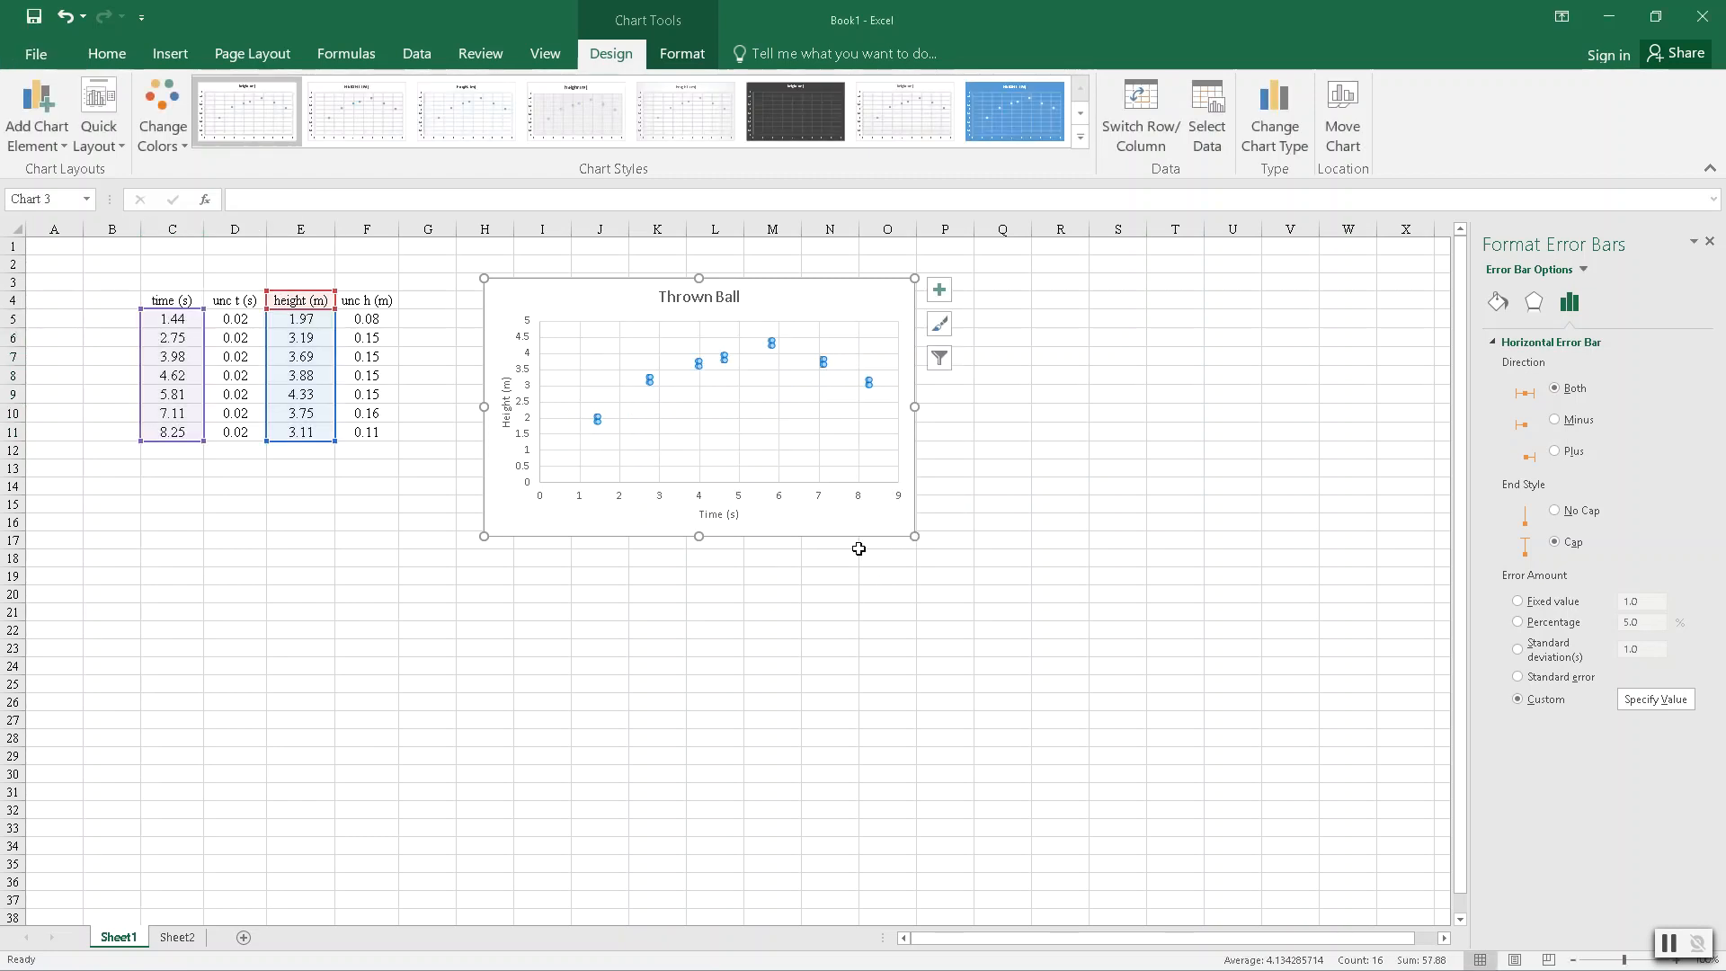
- Add a trendline to the height data series in the Thrown Ball chart
click(755, 444)
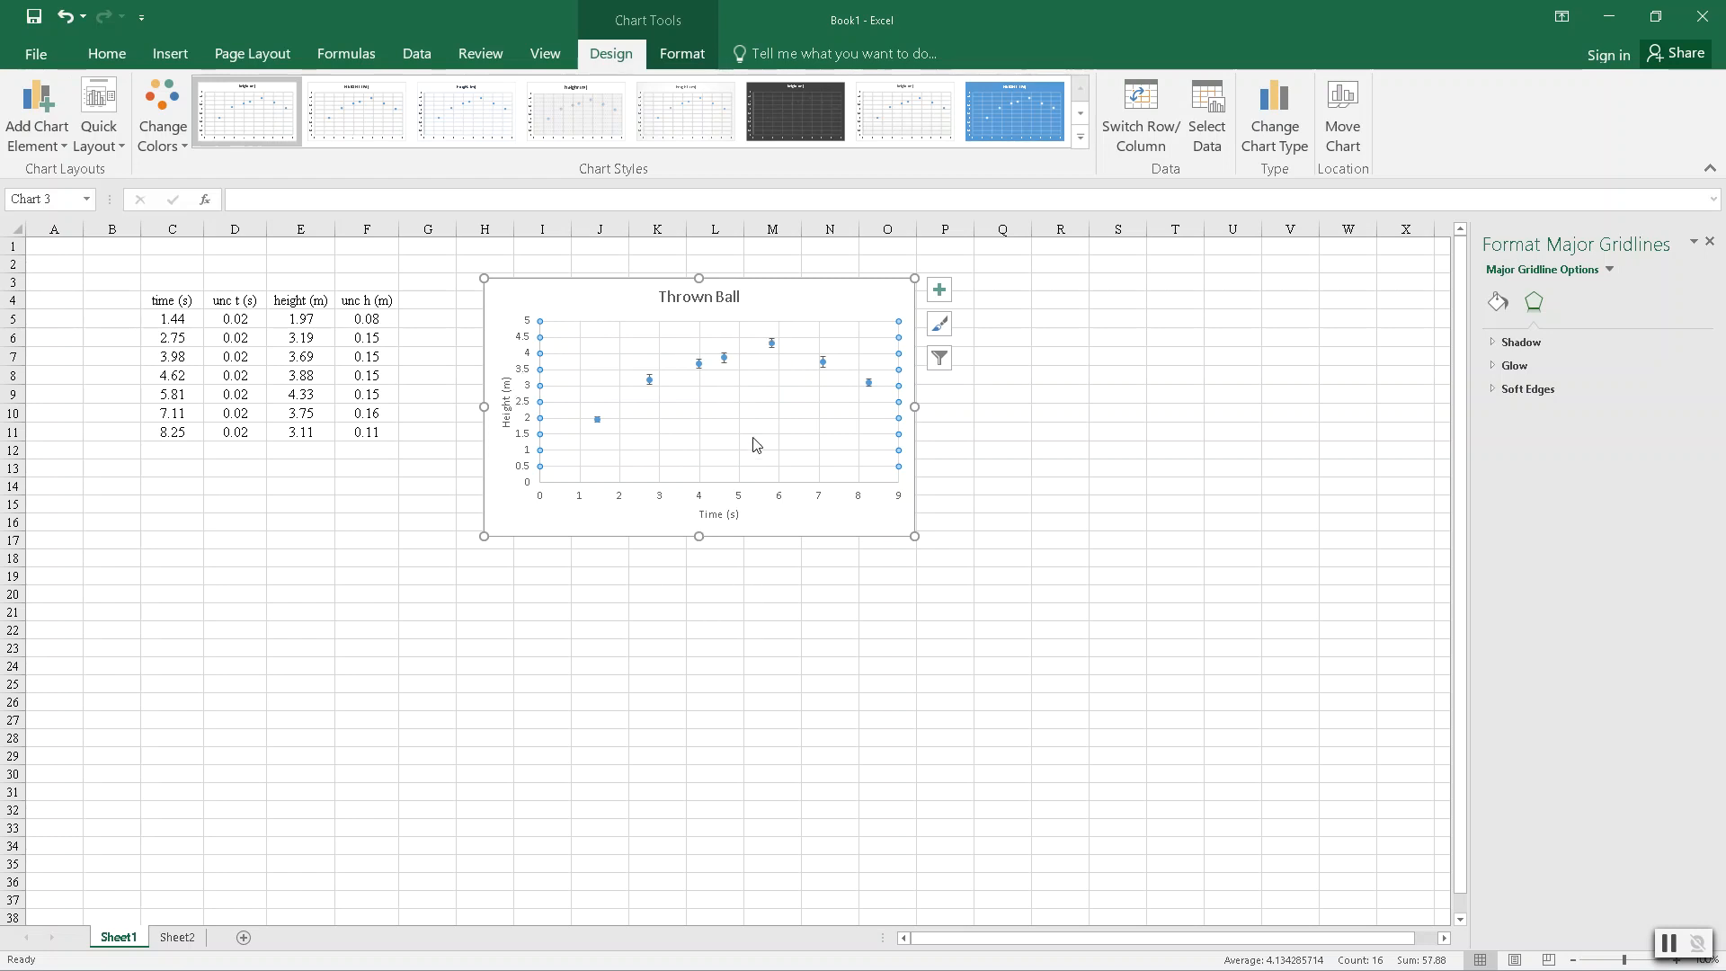
click(1151, 416)
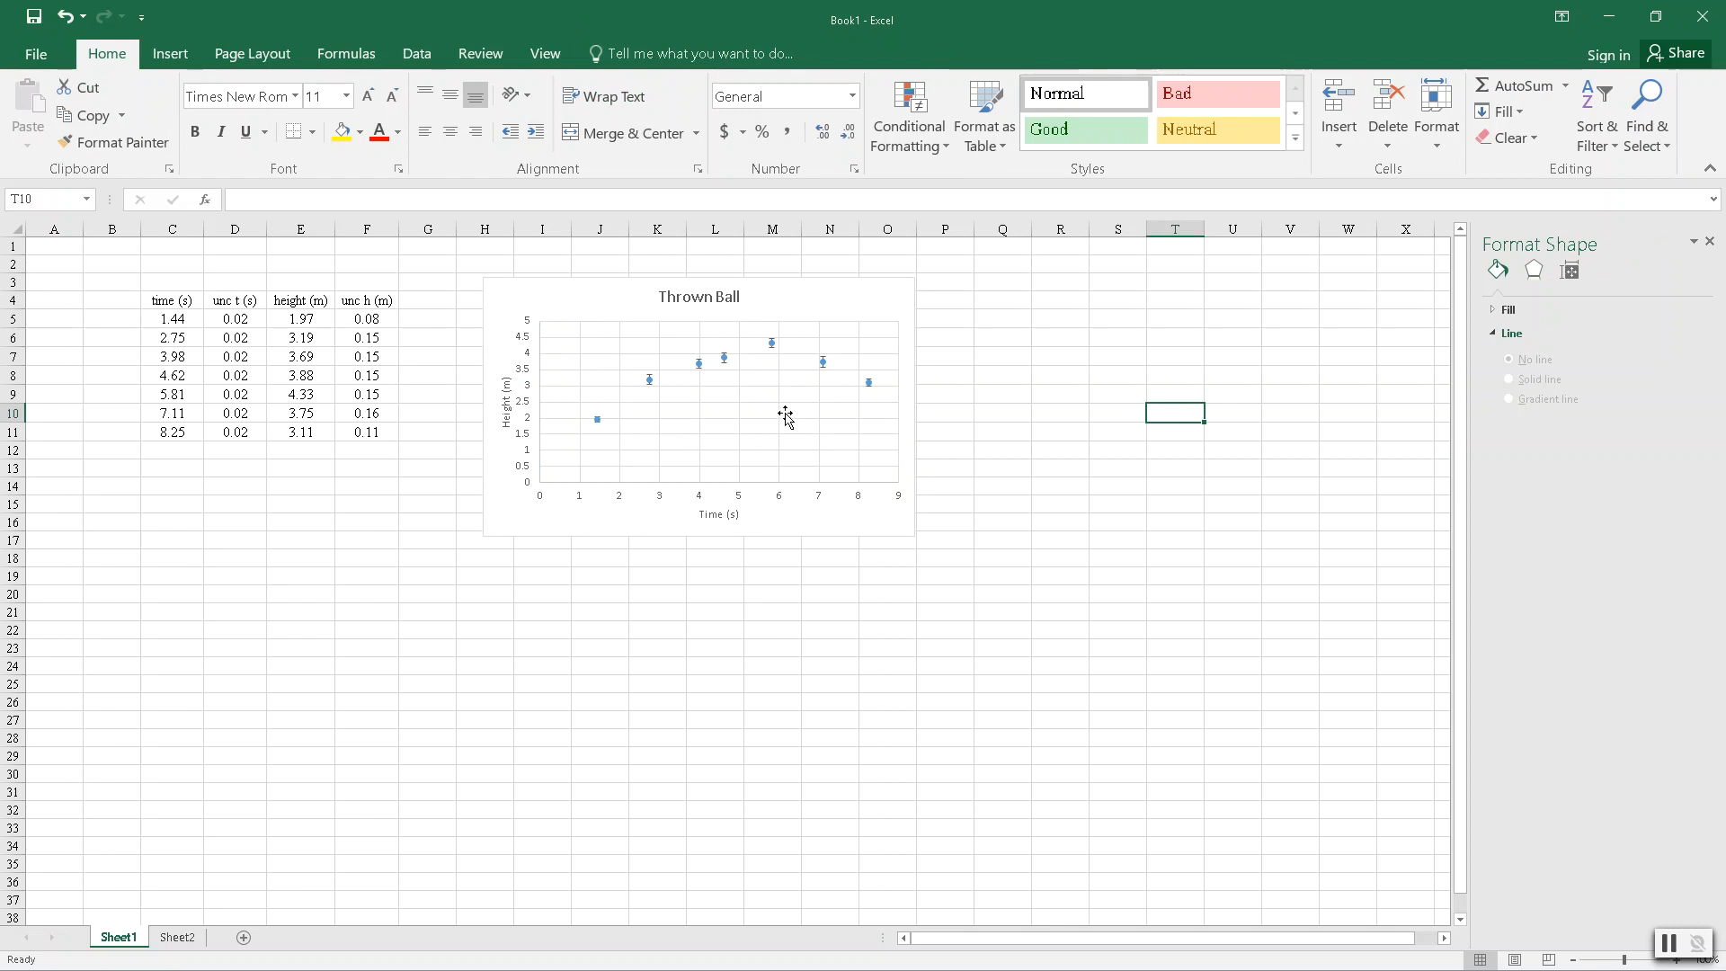
right_click(727, 363)
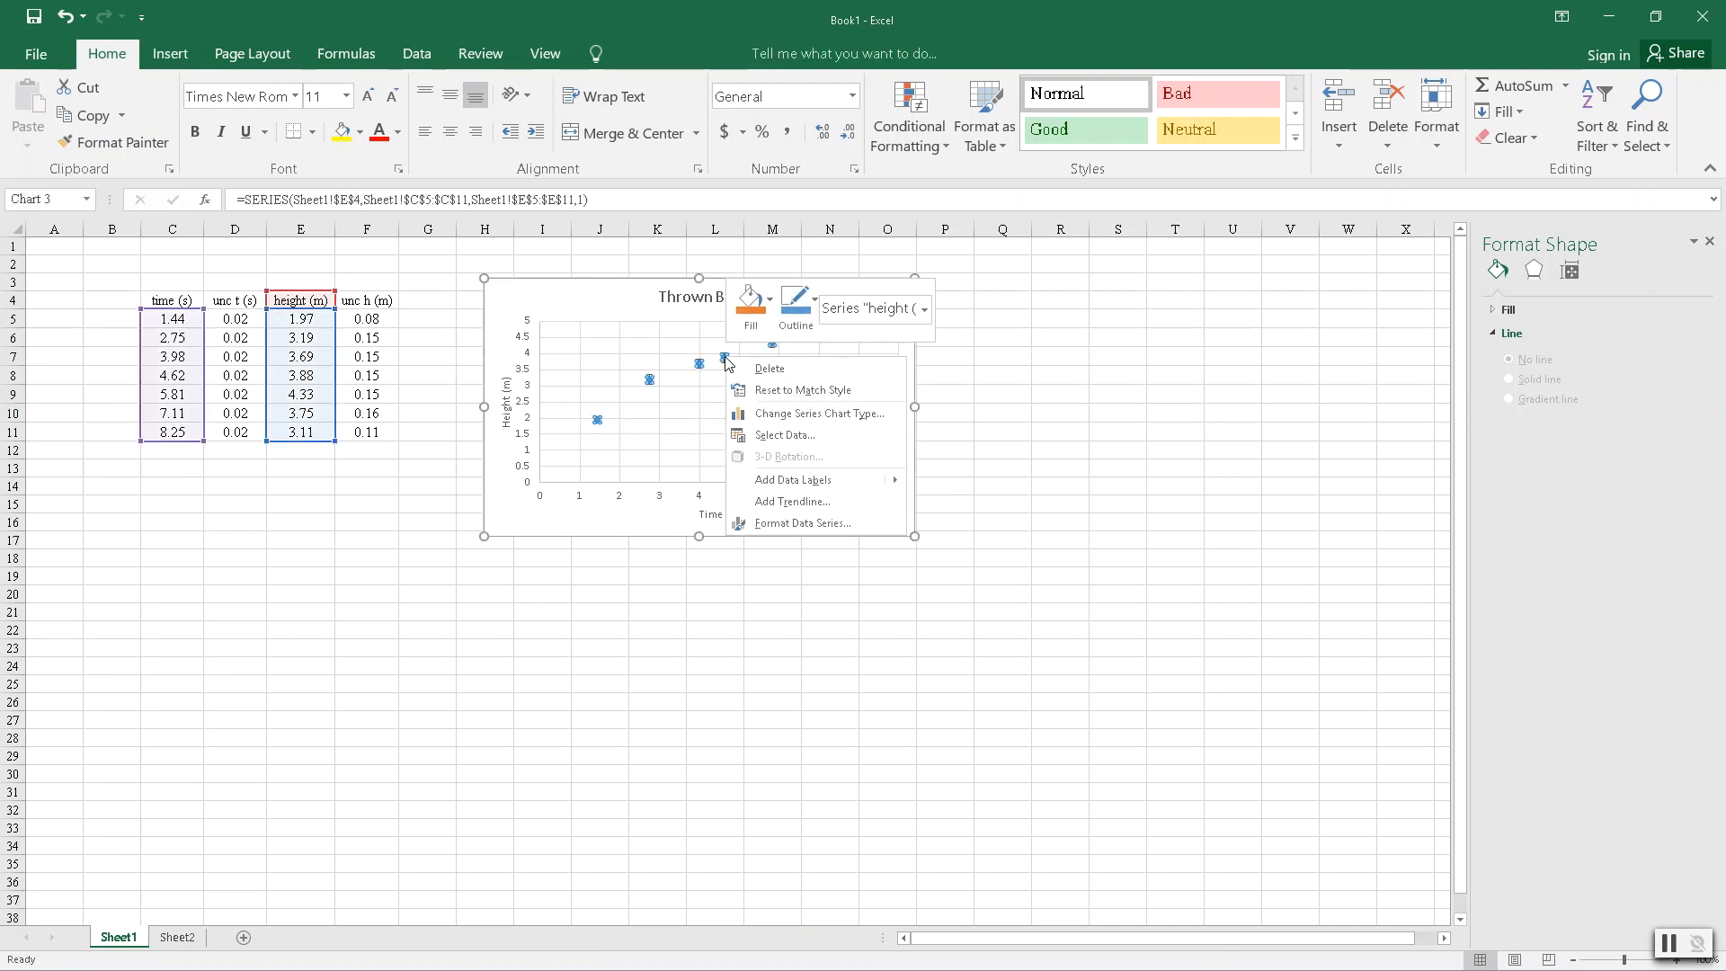
click(801, 504)
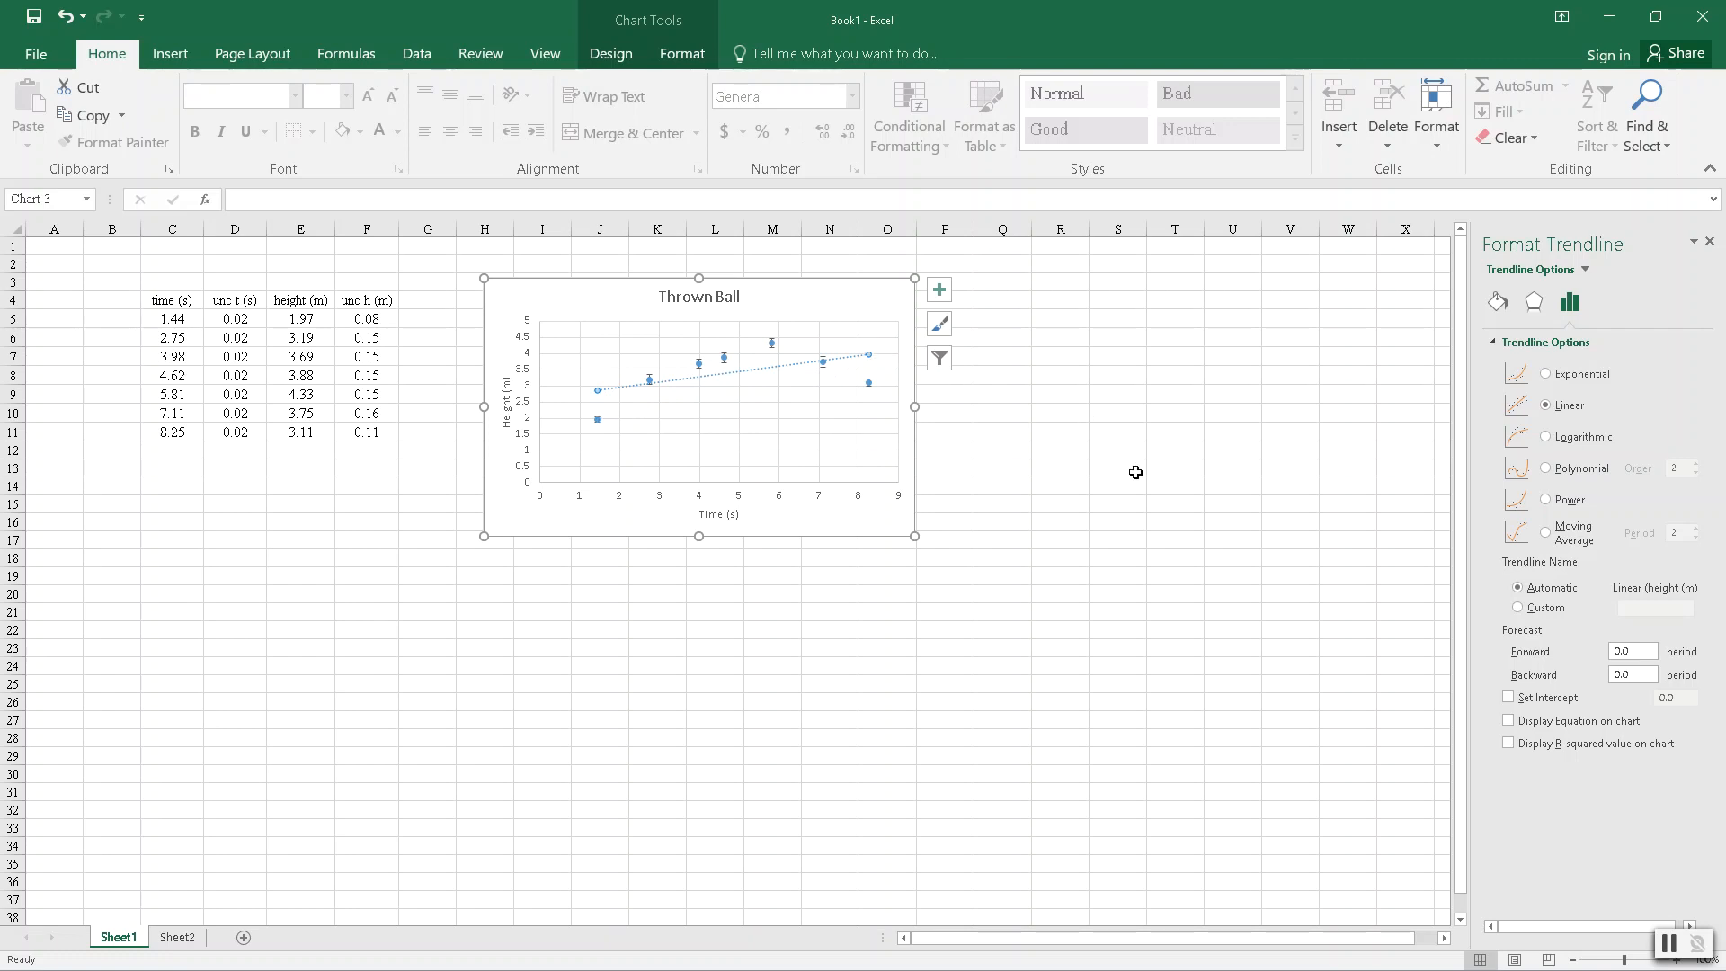
- Try the exponential, logarithmic, polynomial, power and moving average trendline types on the height data
click(1546, 374)
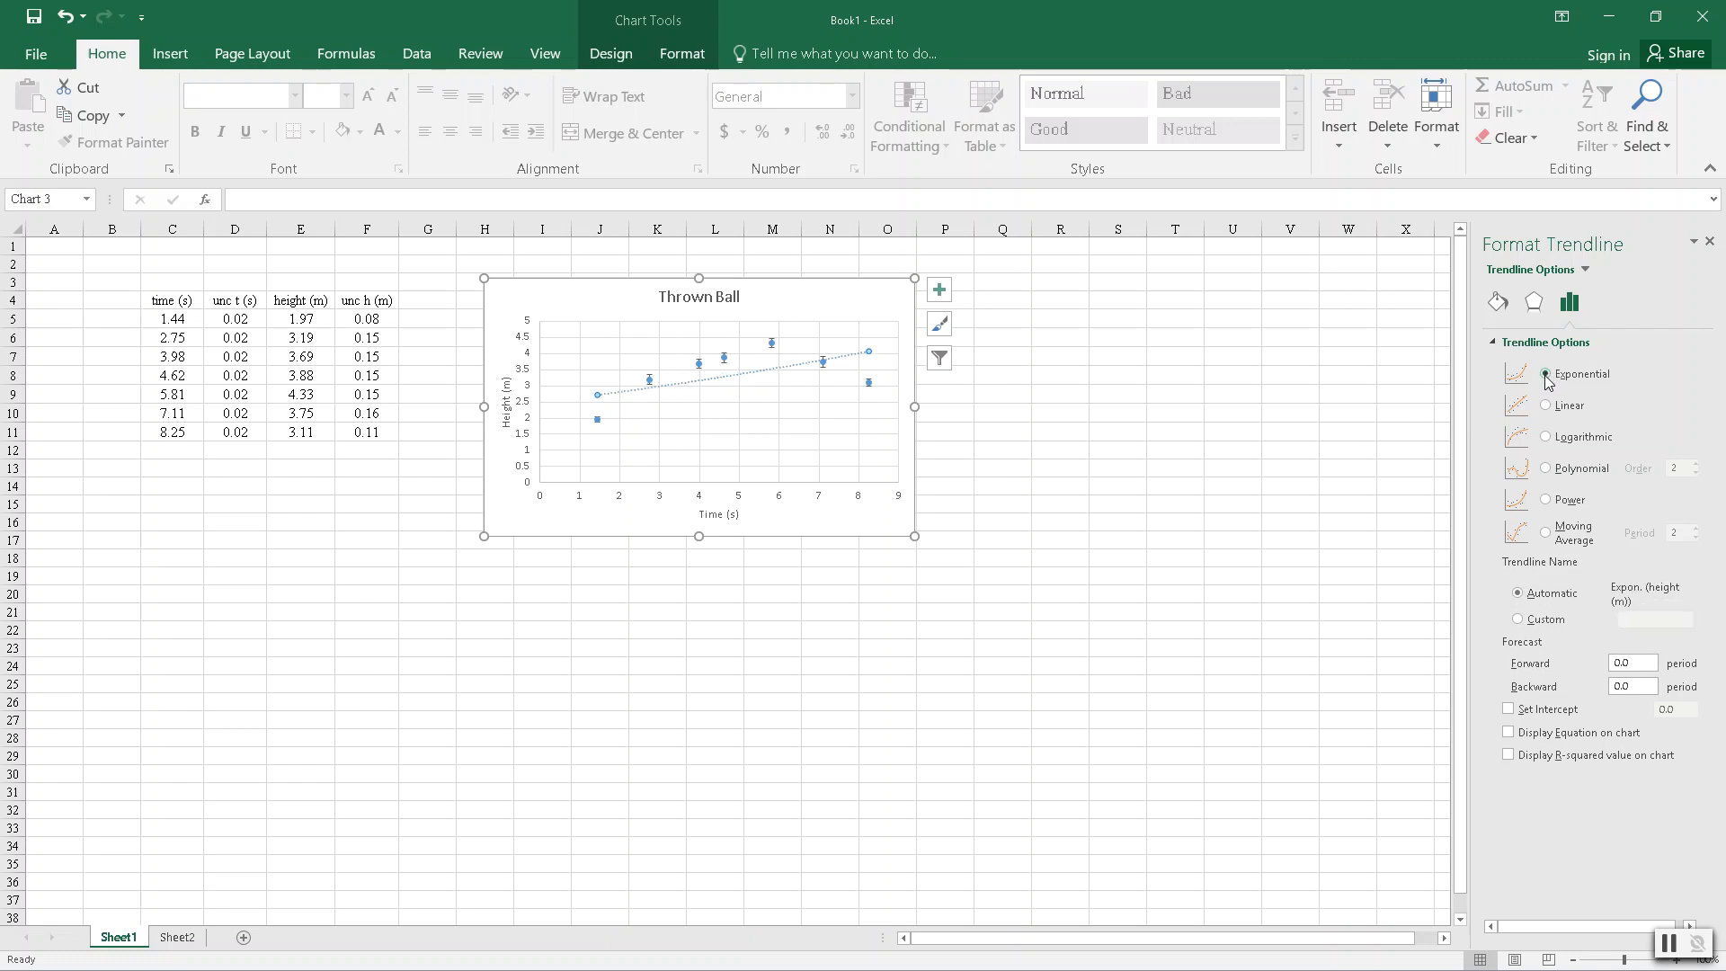
click(1545, 437)
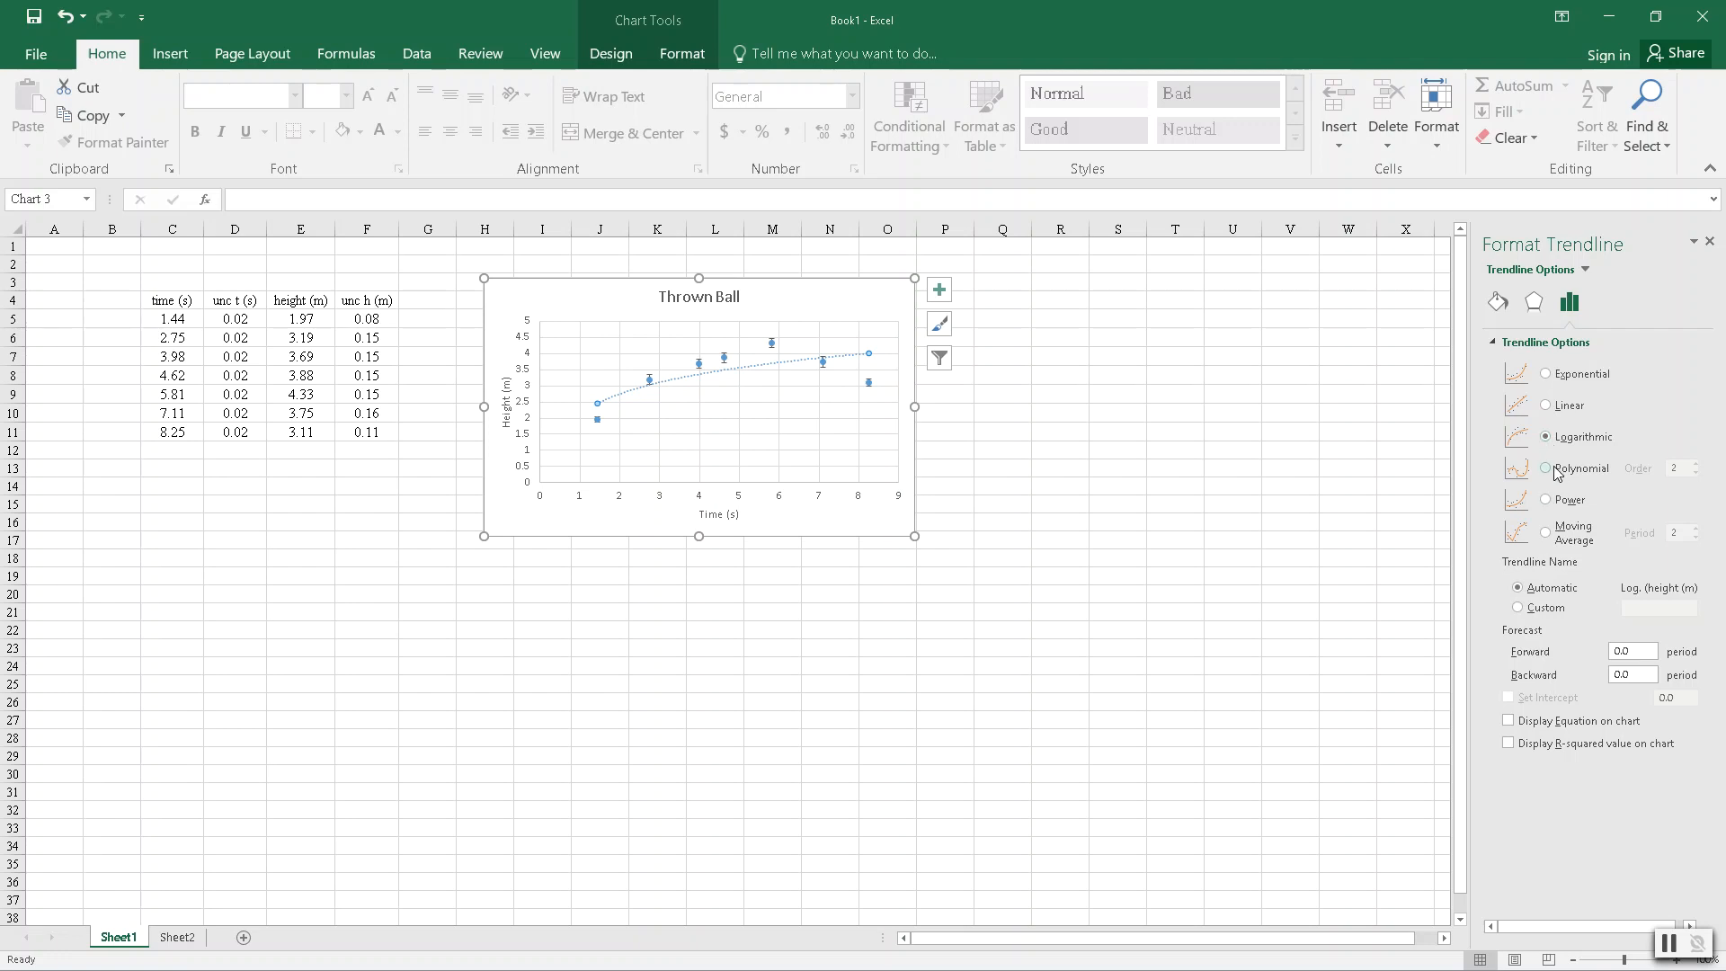
click(1557, 472)
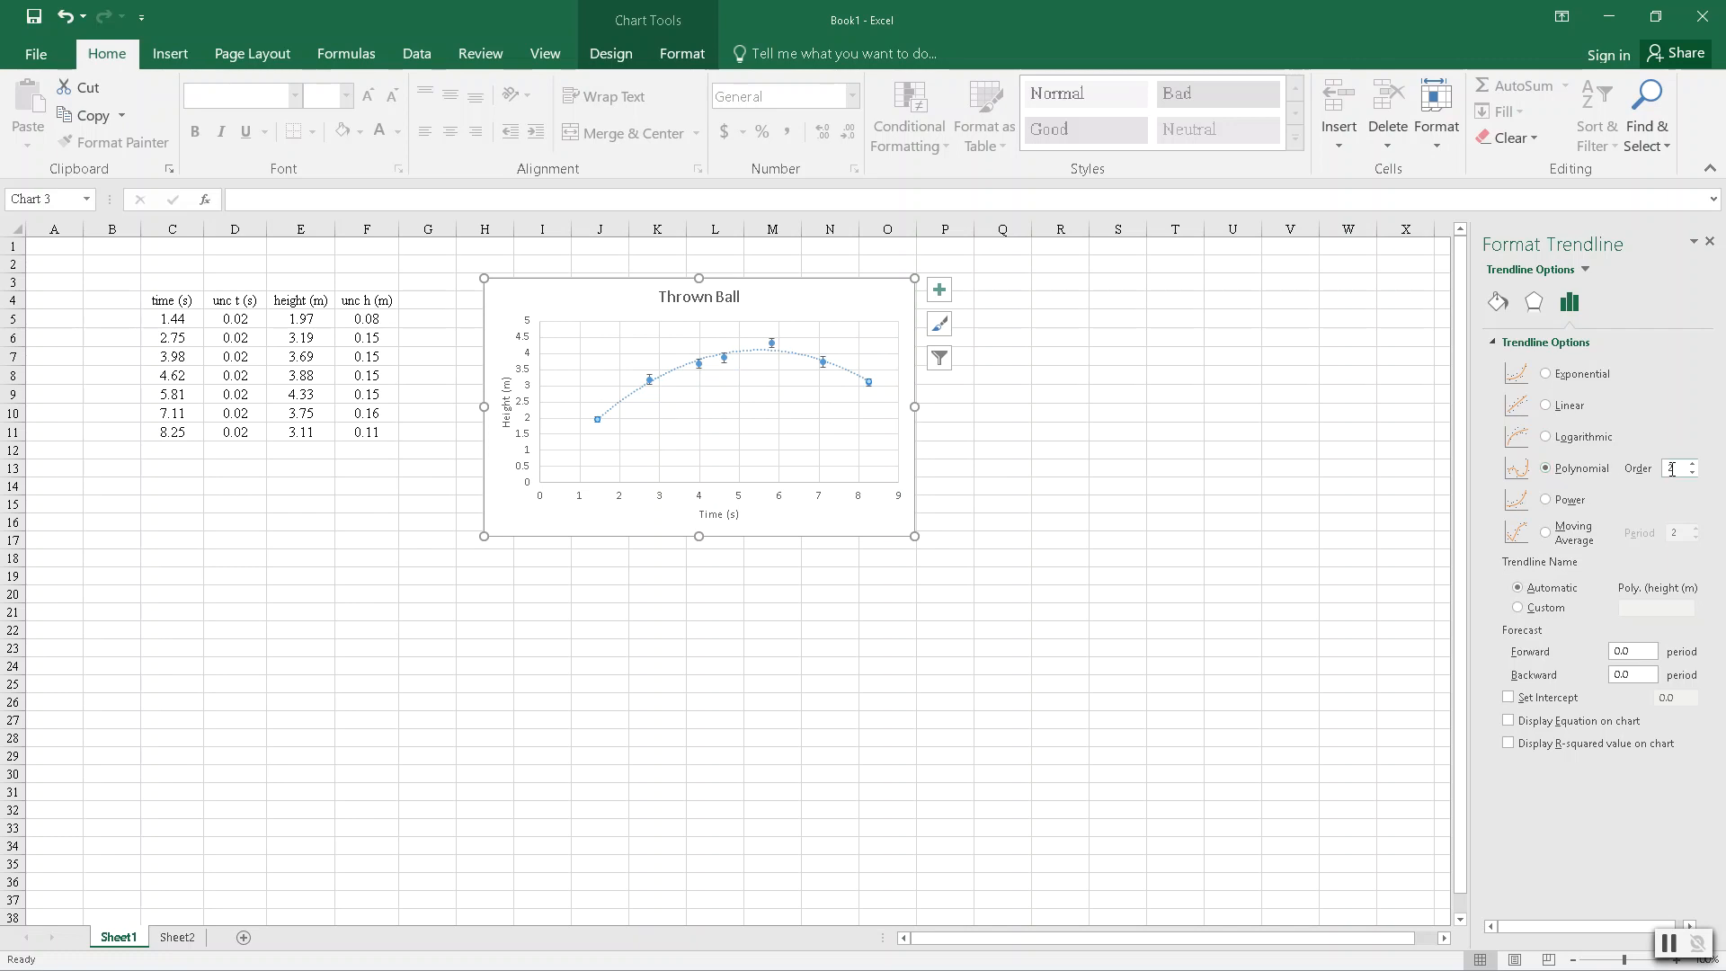
click(1547, 501)
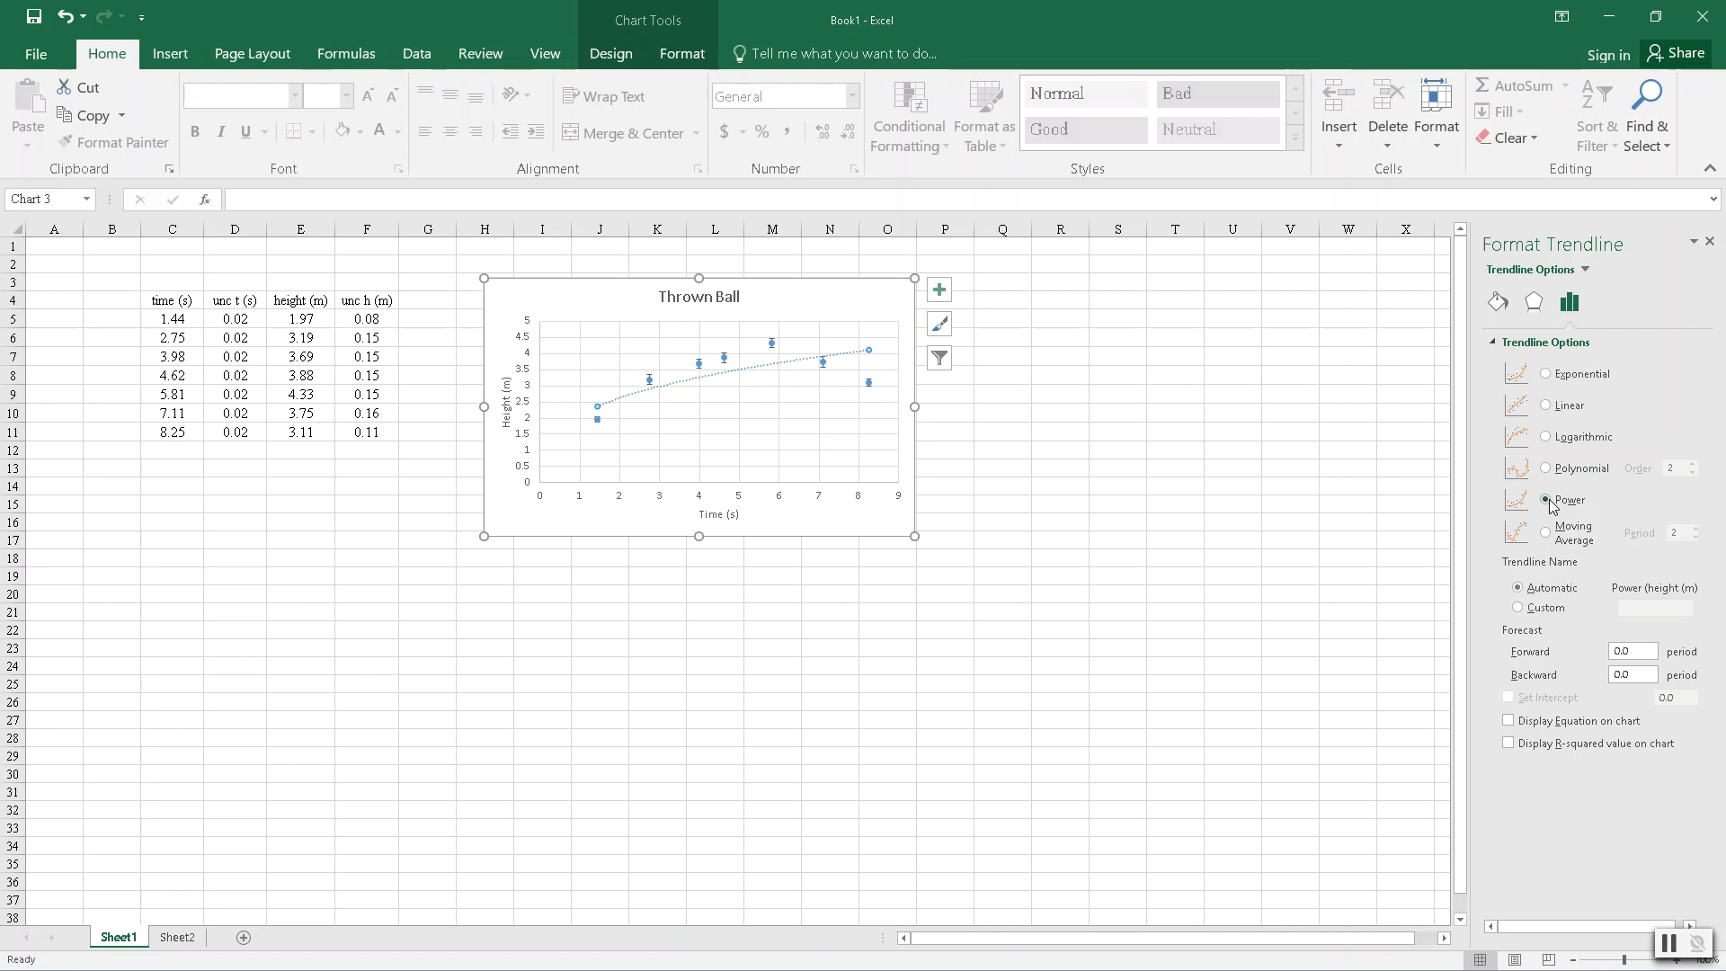
click(1544, 533)
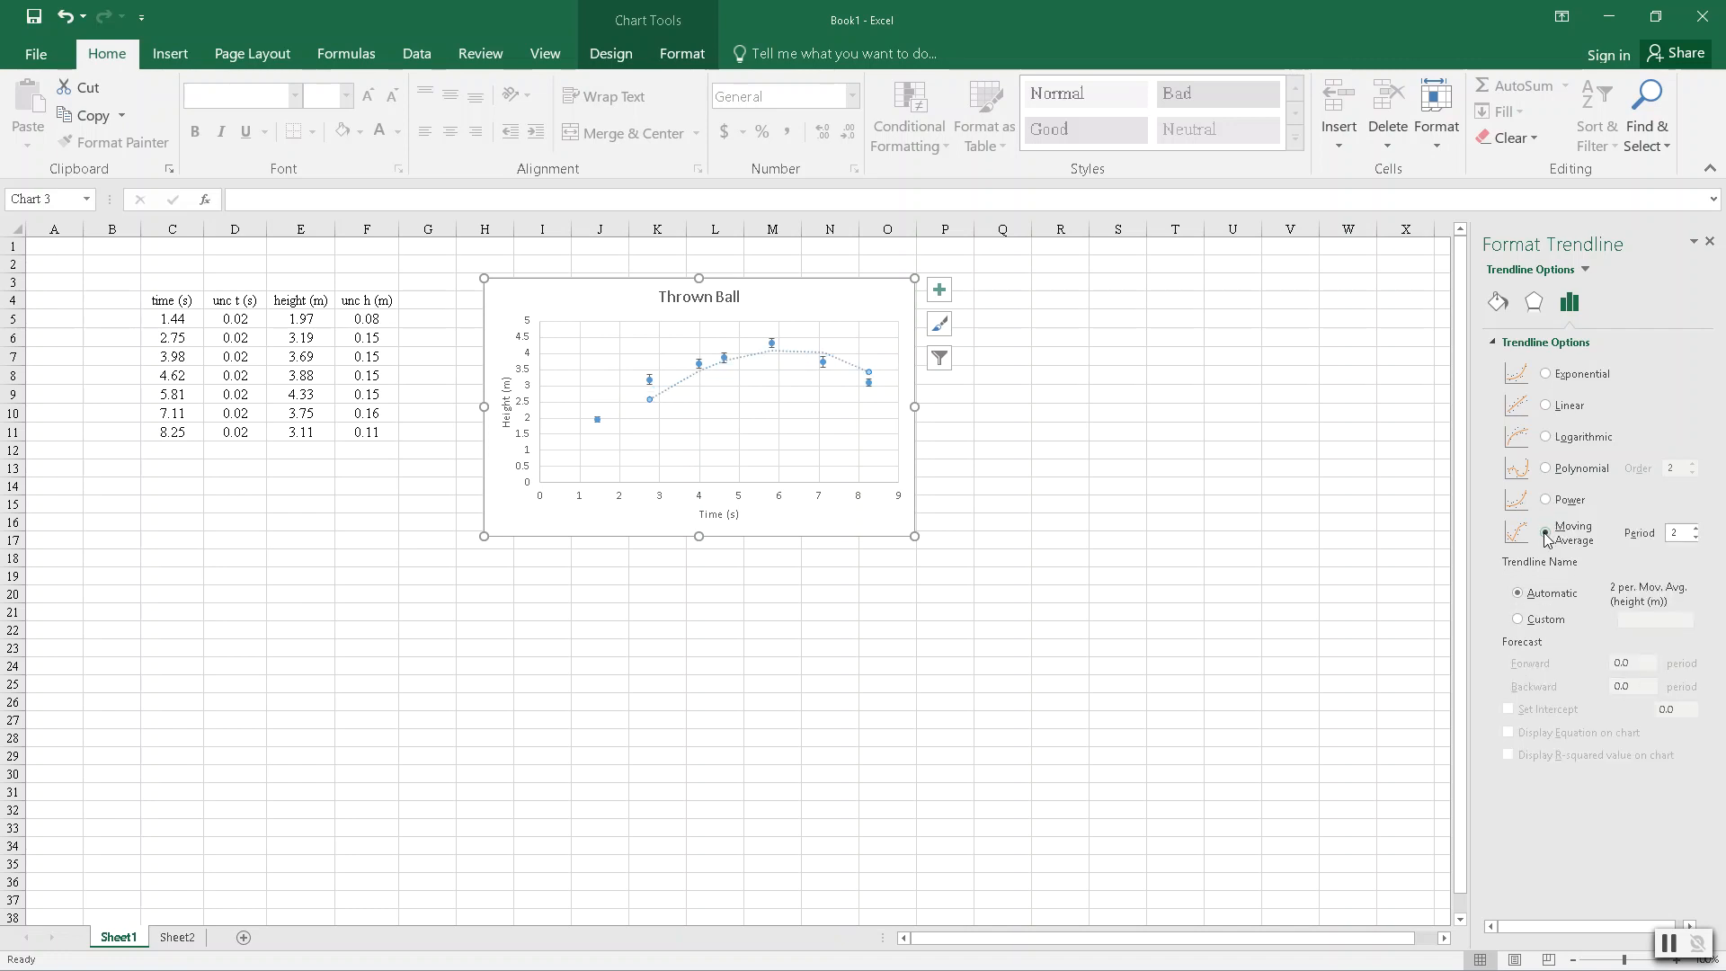
- Make the trendline a polynomial of order 2 and display its equation and R-squared value on the chart
click(1545, 468)
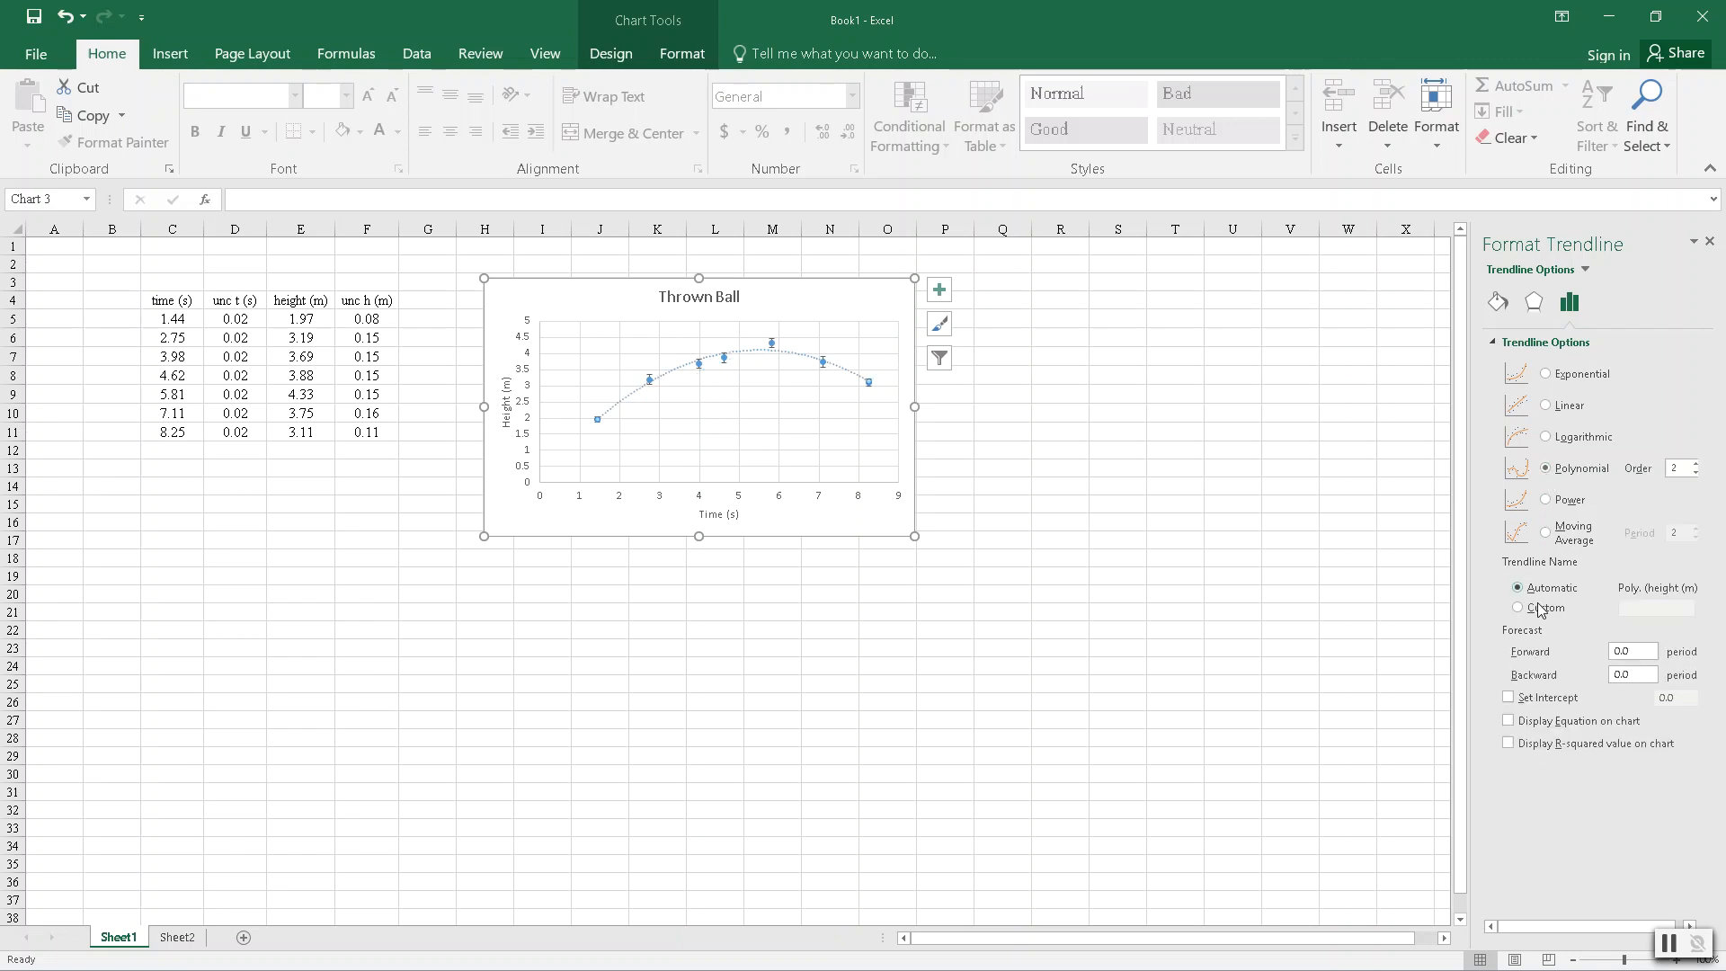
click(1509, 721)
click(1509, 744)
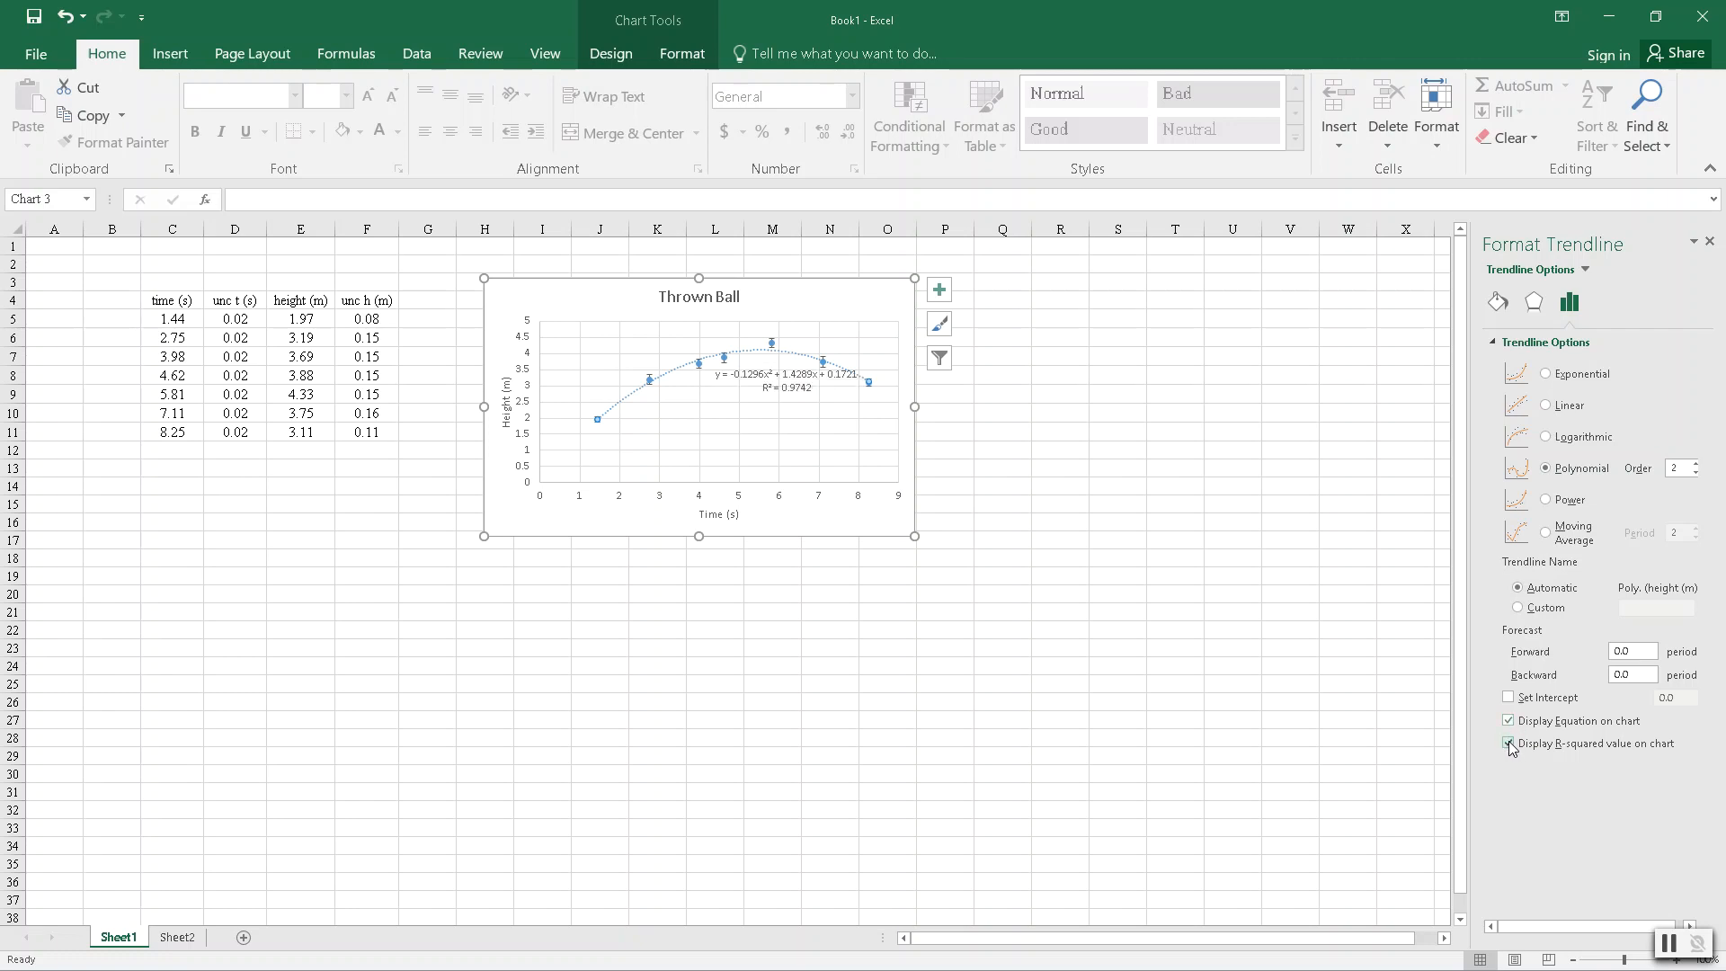
- Move the trendline equation label off the data points into the chart's upper right corner, beside the title
click(787, 388)
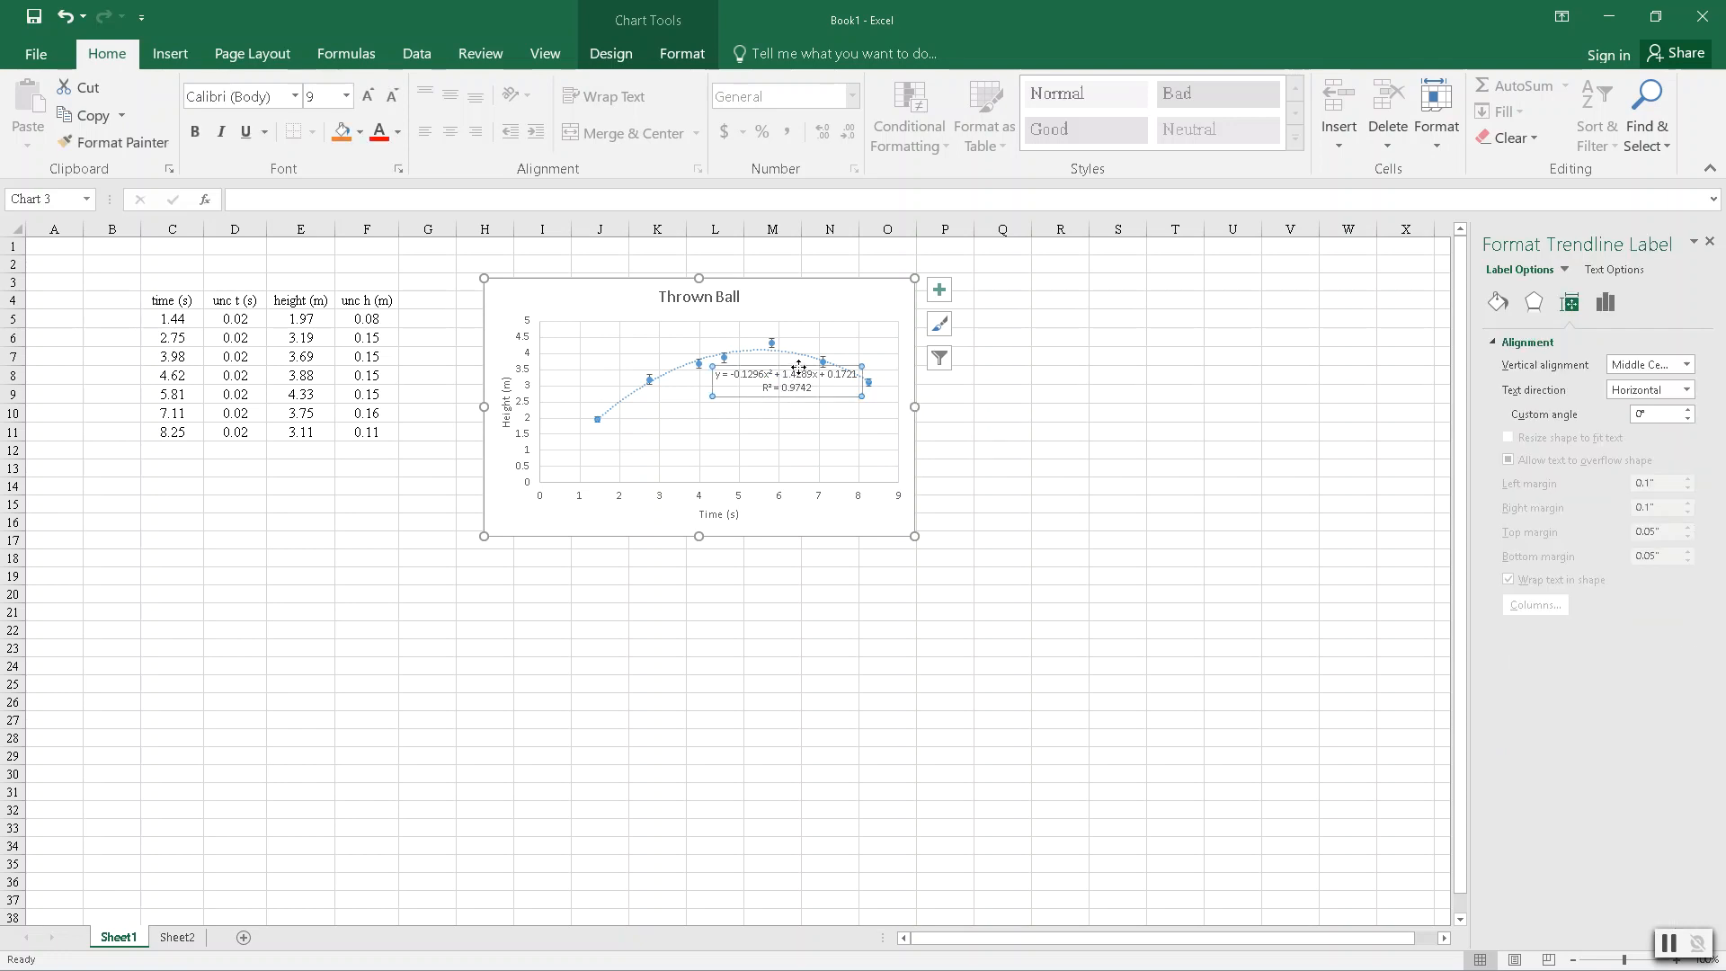
drag(806, 354, 841, 285)
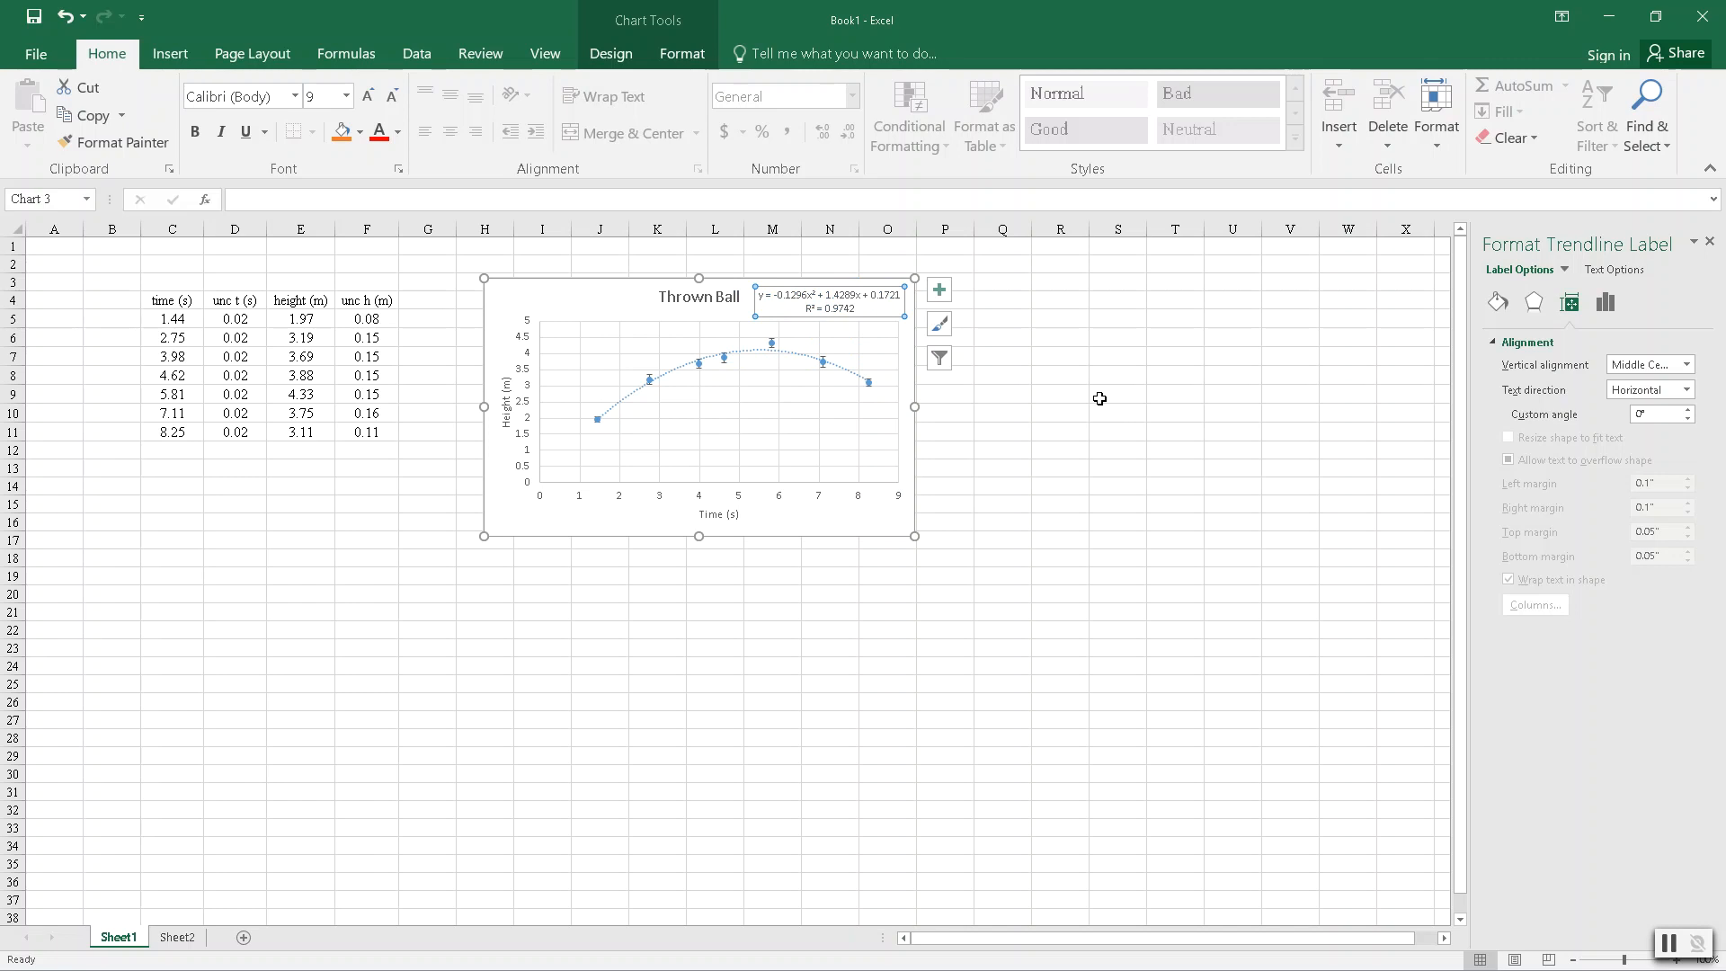